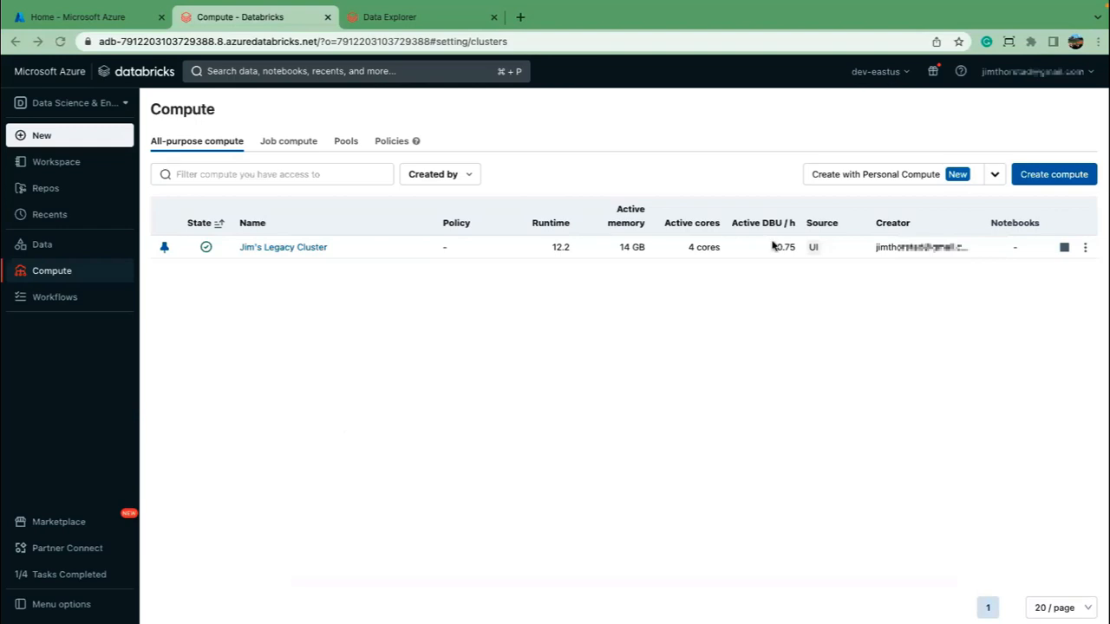
- Examine the legacy cluster's configuration, including the storage account key and secret reference in the Spark config under its advanced options
left_click(295, 250)
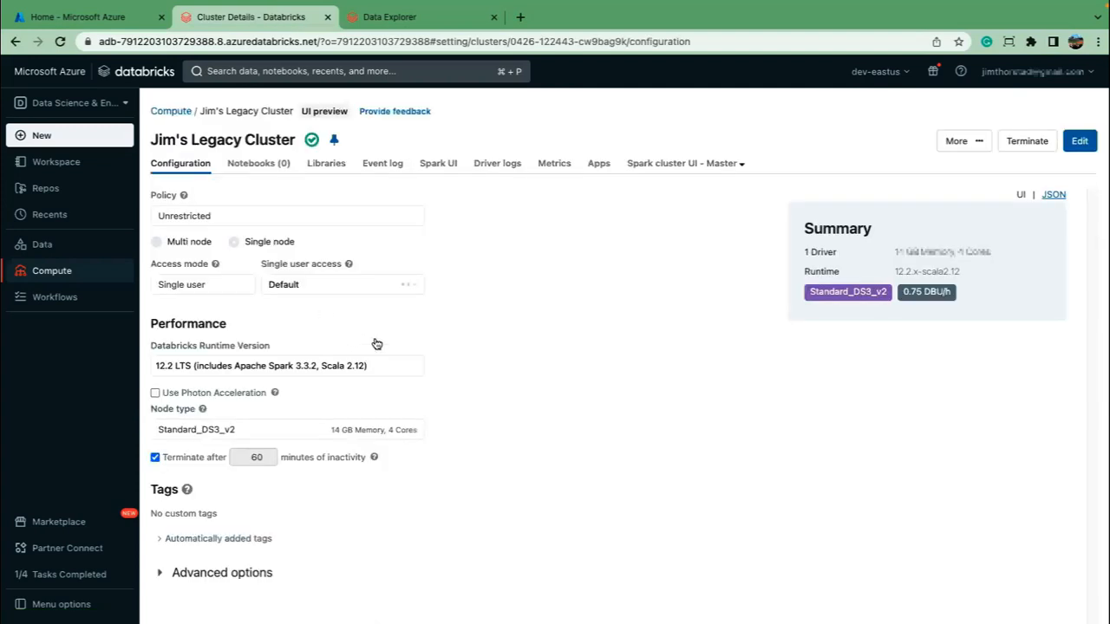
left_click(165, 573)
scroll(520, 459, "down", 4)
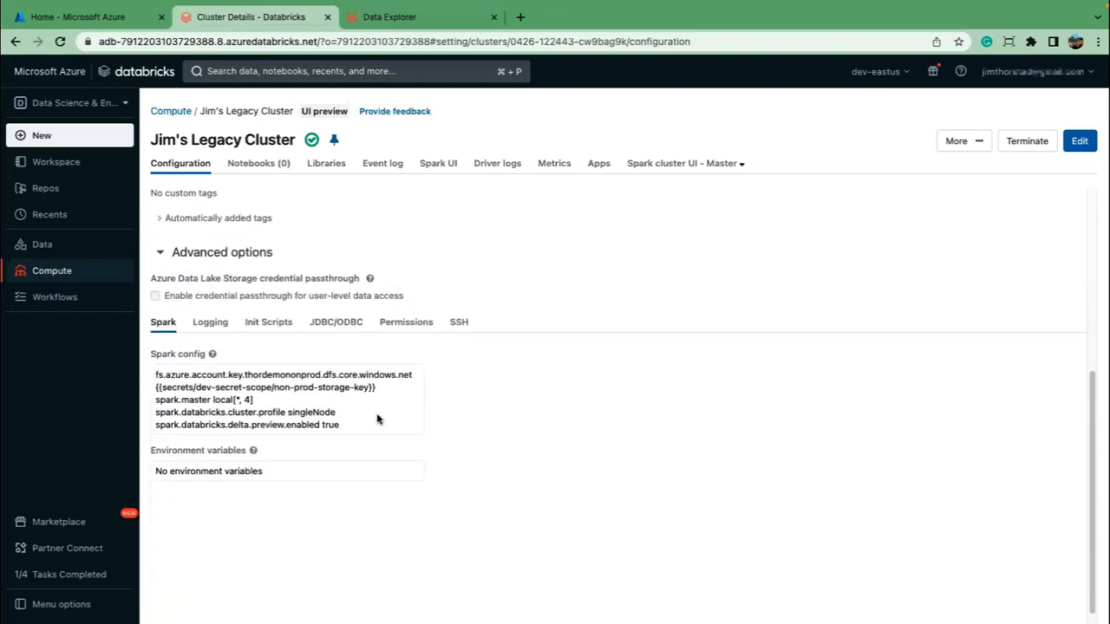
left_click_drag(378, 390, 155, 376)
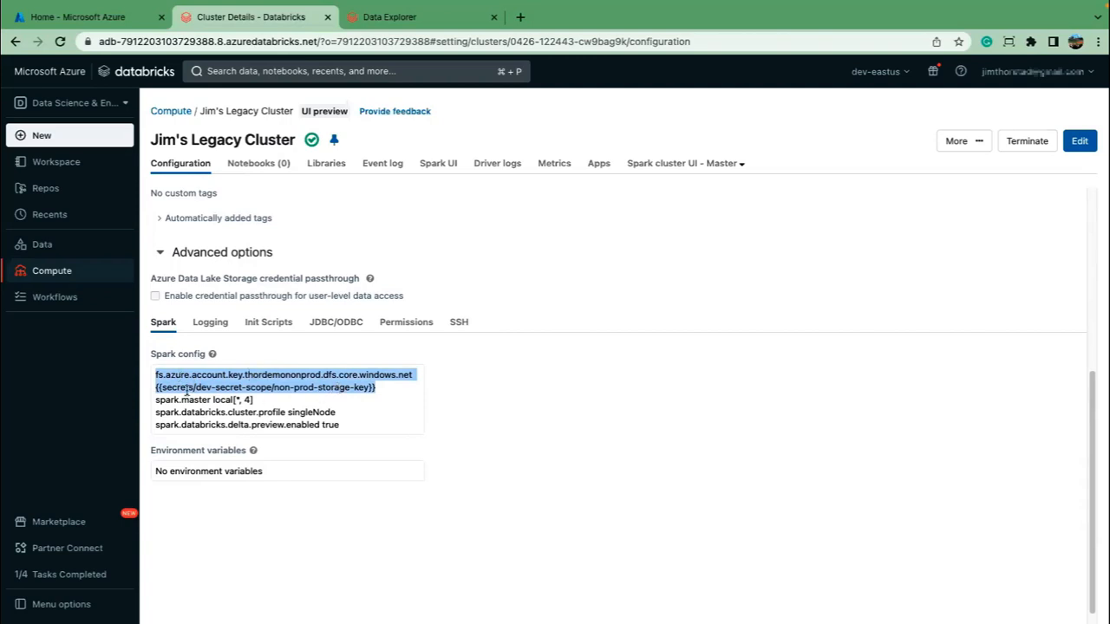
left_click(526, 432)
scroll(533, 491, "up", 1)
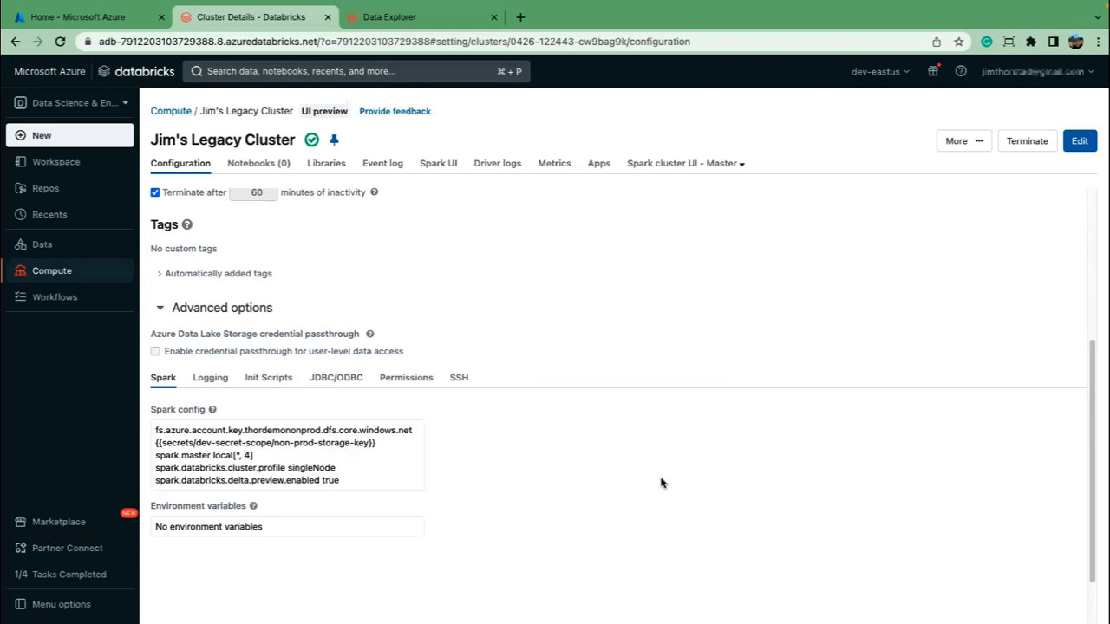
scroll(661, 483, "up", 3)
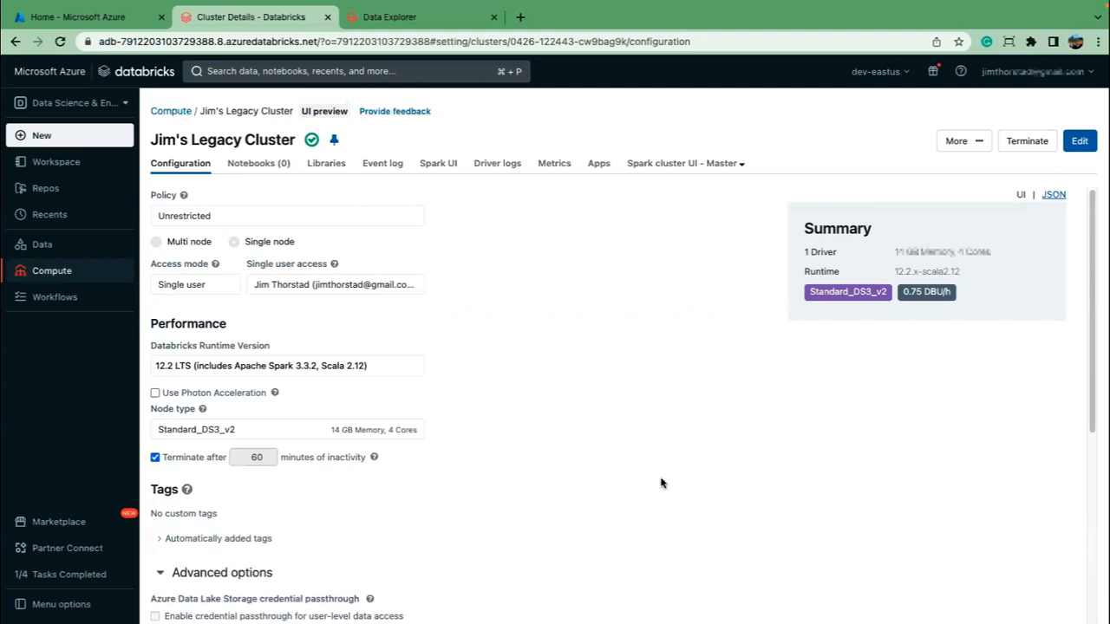
scroll(661, 483, "down", 4)
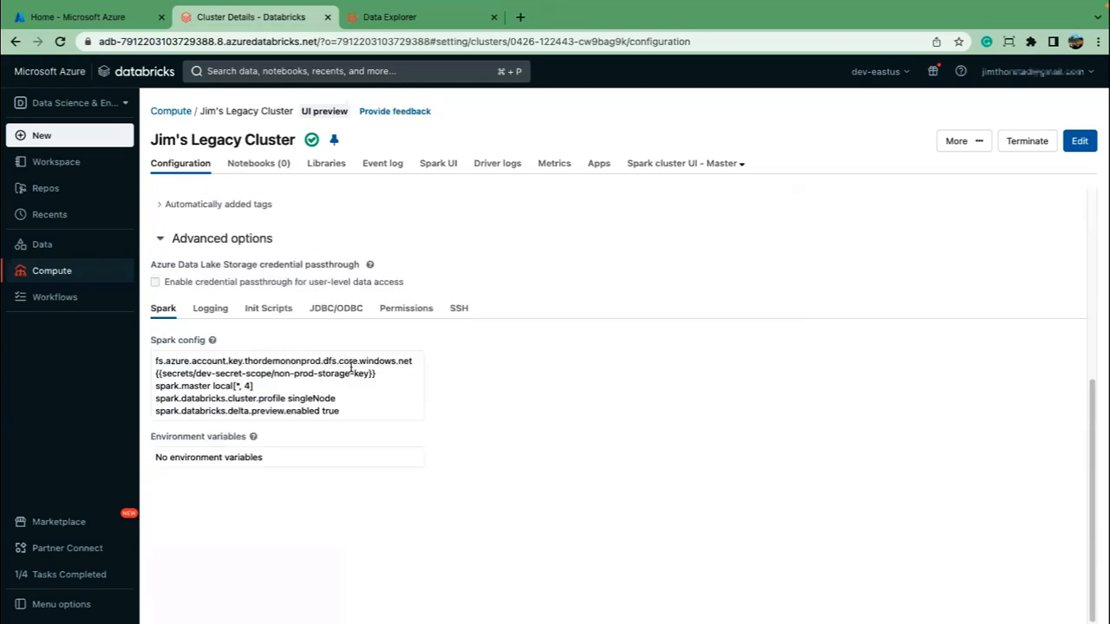
scroll(741, 436, "up", 2)
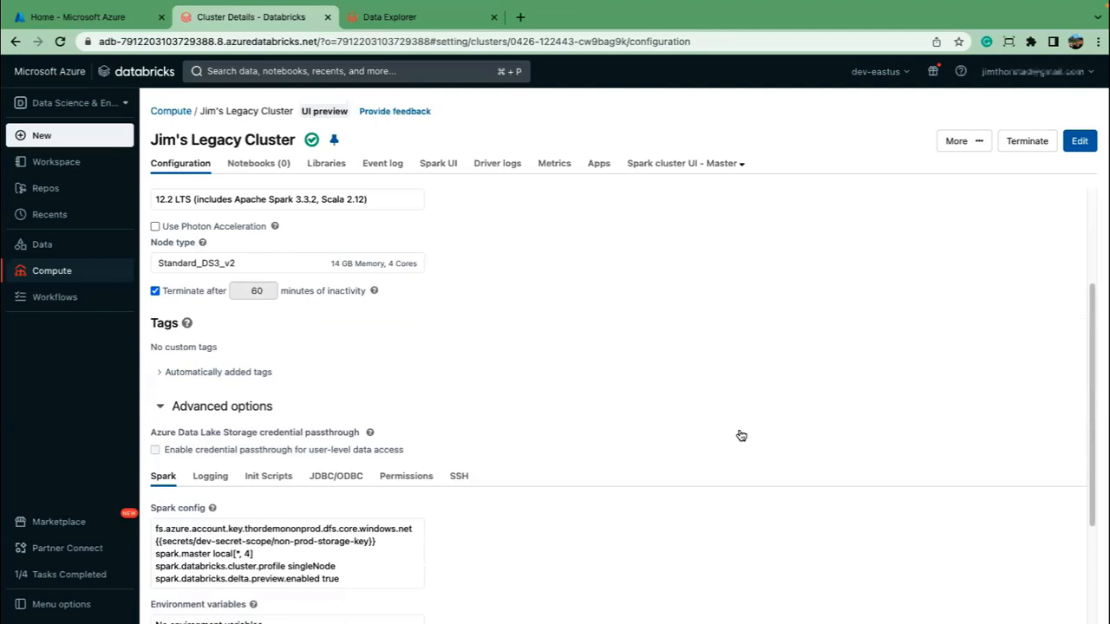
scroll(741, 435, "up", 2)
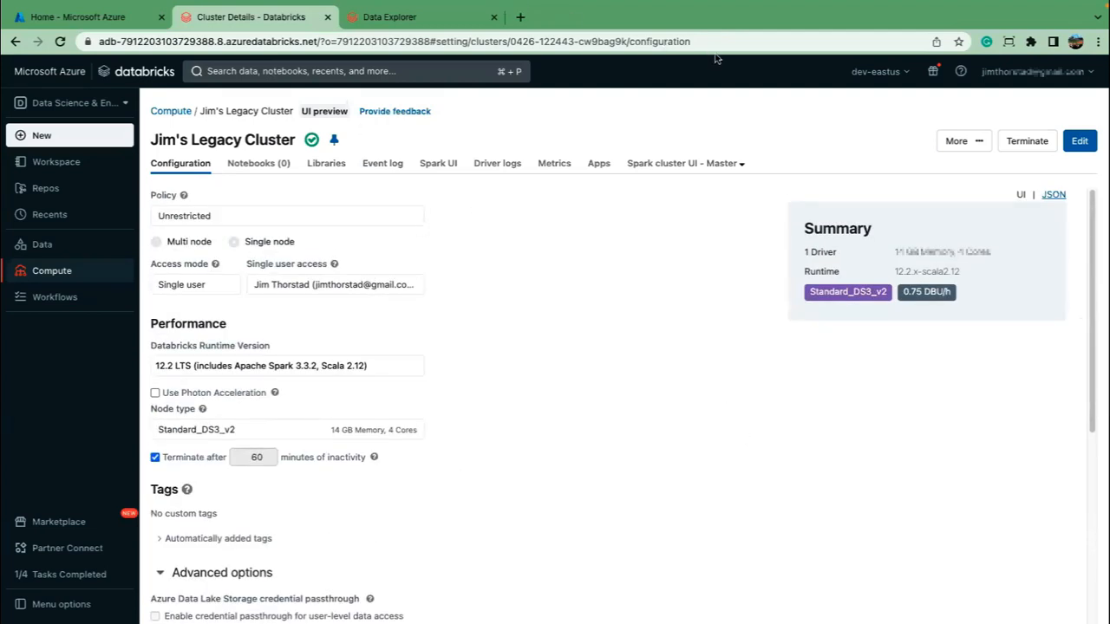
- Close the cluster details and inspect the sample data and storage location of the flight_history table in Data Explorer
left_click(328, 18)
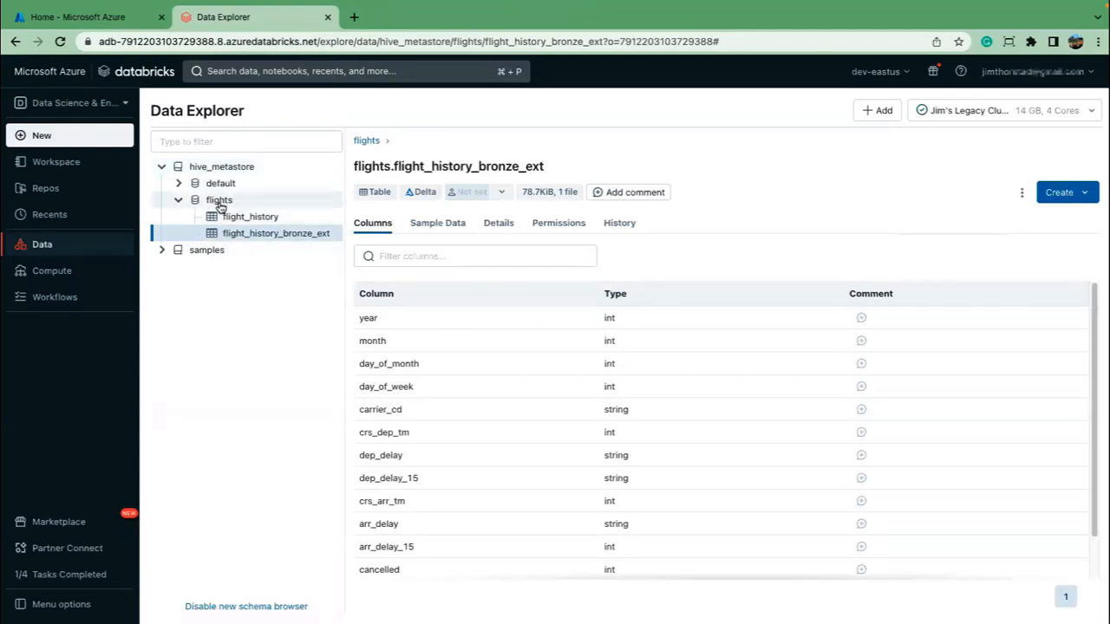
left_click(265, 218)
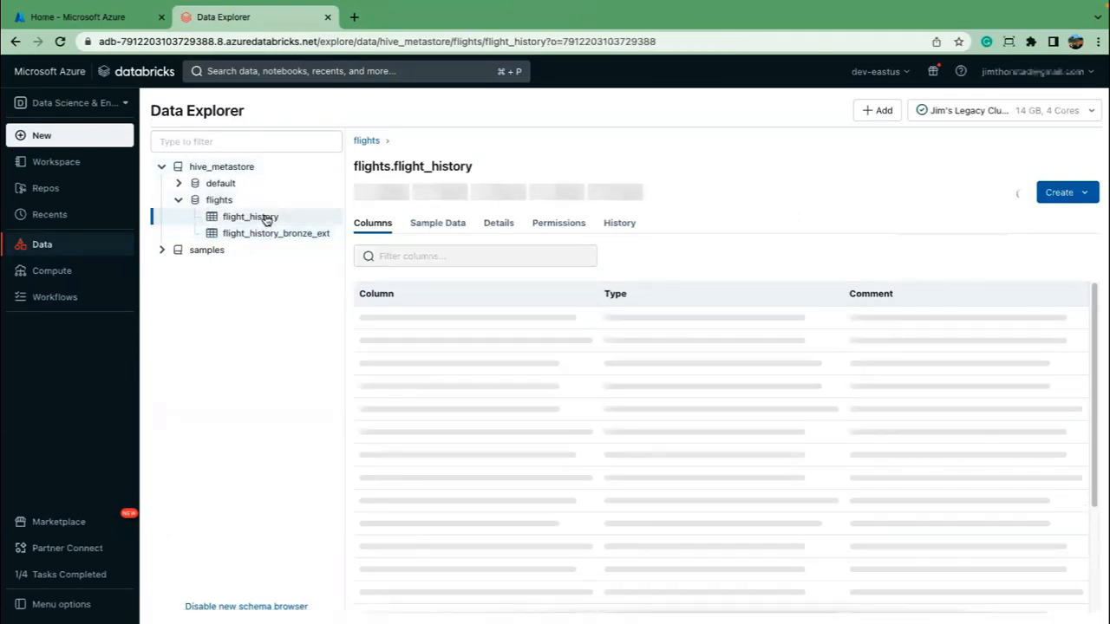
left_click(444, 224)
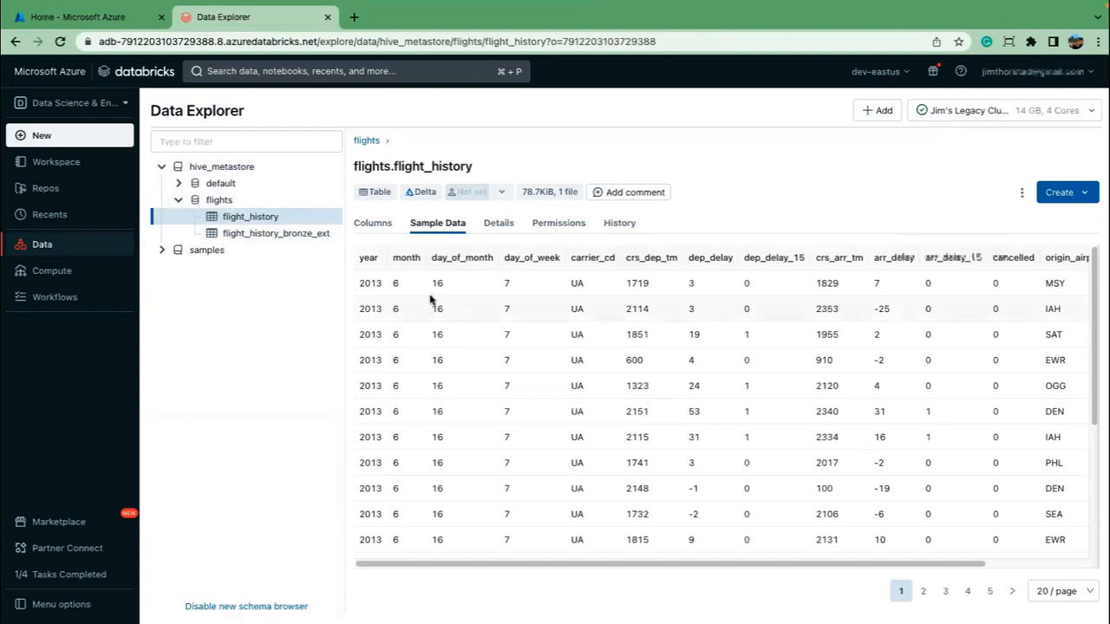
left_click(502, 225)
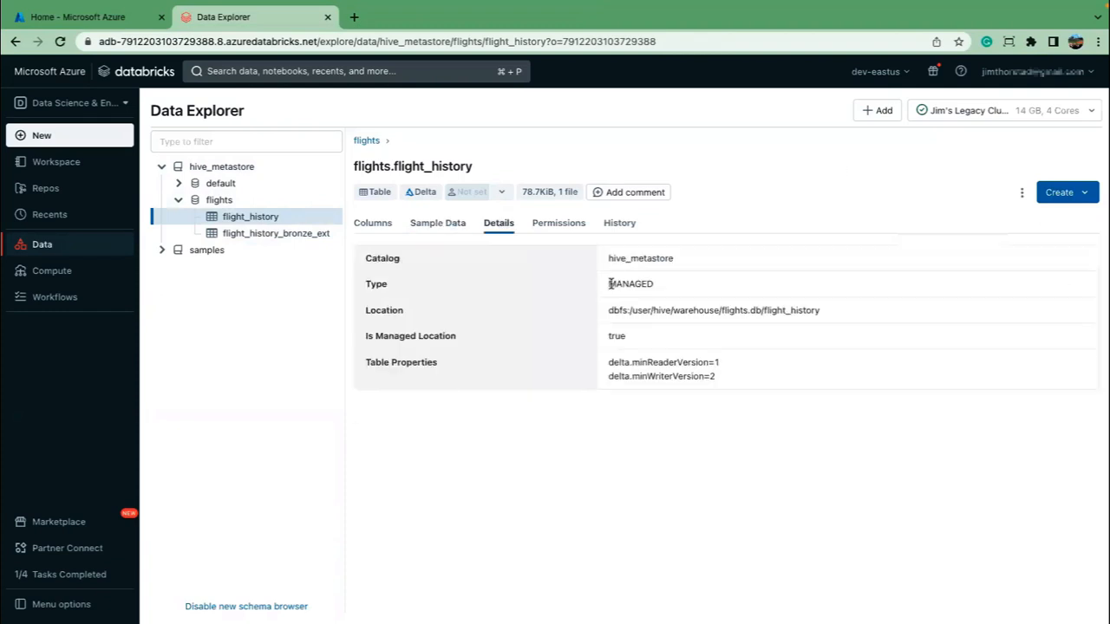
left_click_drag(612, 311, 782, 311)
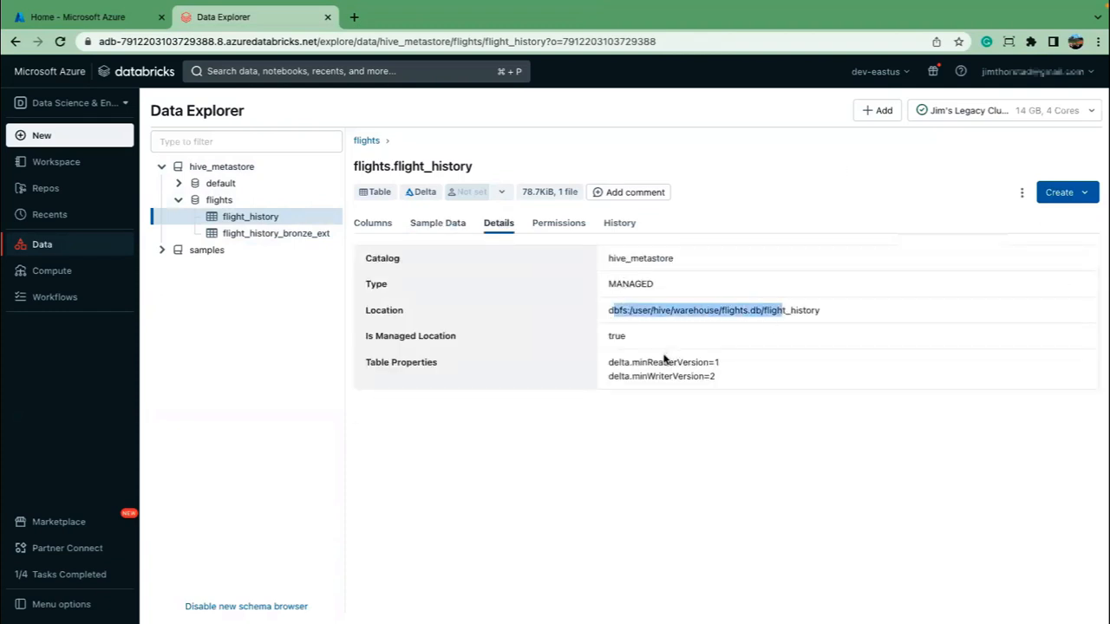
- Inspect the details of the flight_history_bronze_ext table, focusing on the storage account and folder path in its location
left_click(314, 236)
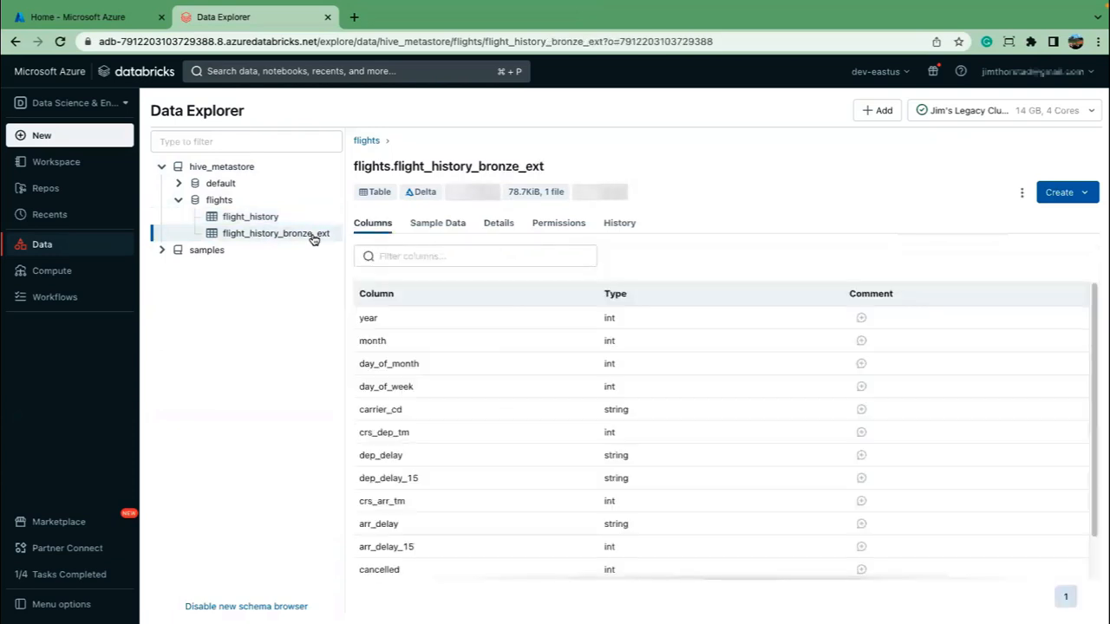
left_click(502, 229)
left_click_drag(527, 284, 650, 311)
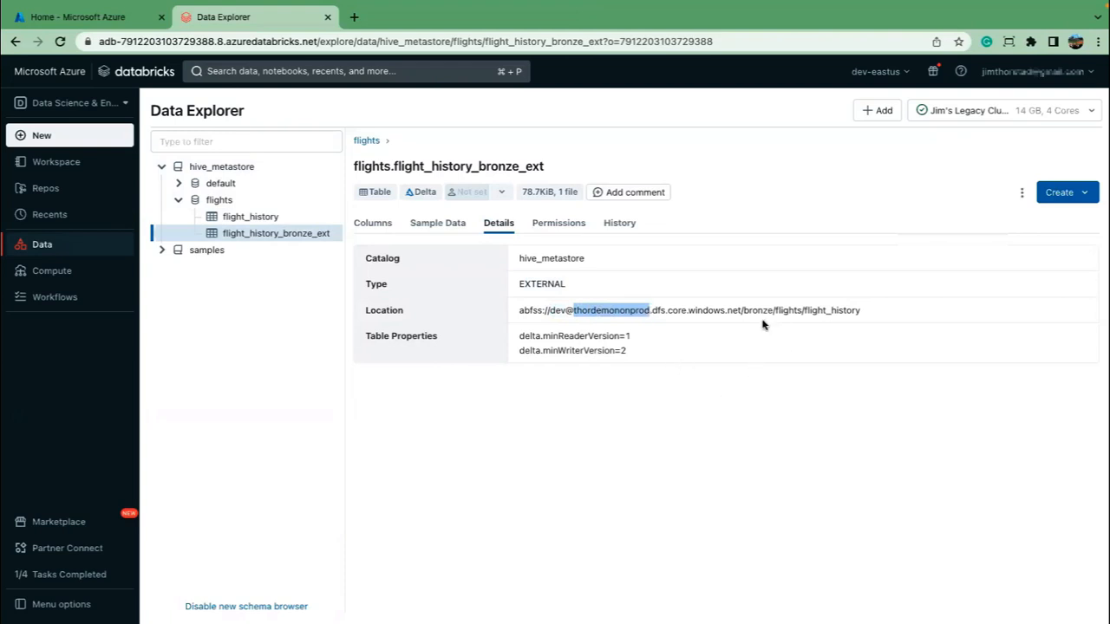
left_click_drag(744, 311, 874, 316)
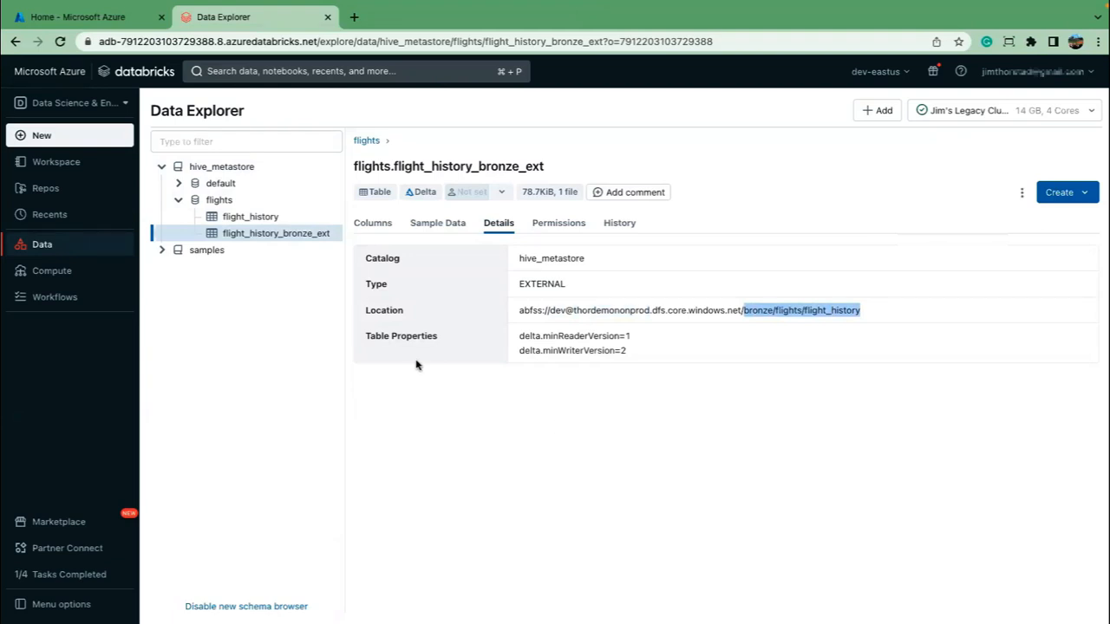
- Switch to the Azure portal and start a new Access Connector for Azure Databricks in resource group thor-prod-rg
left_click(121, 19)
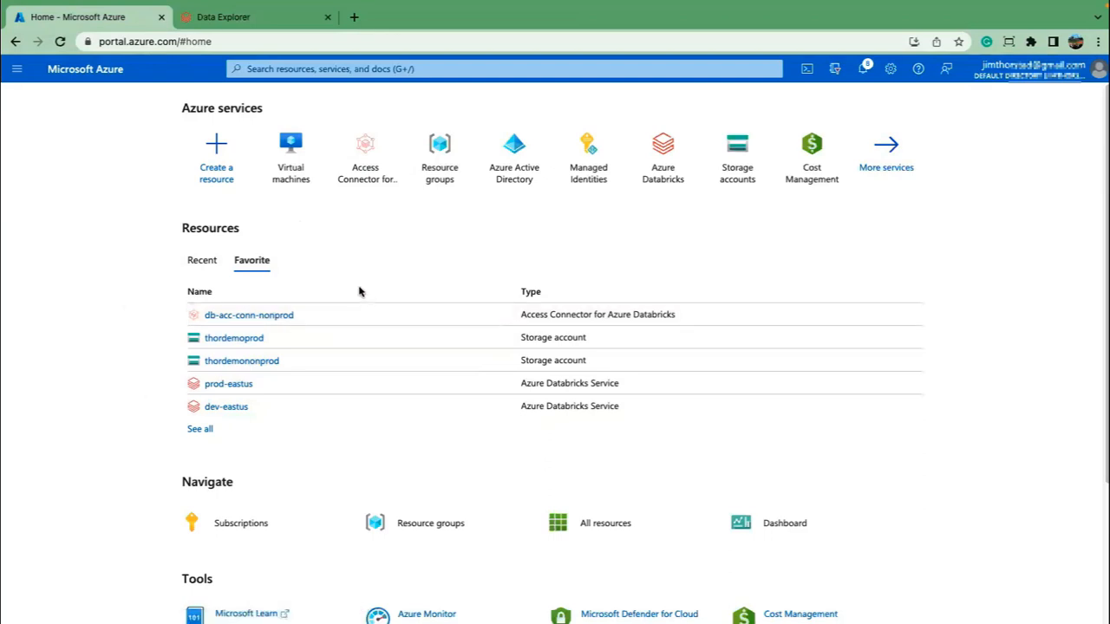
left_click(367, 152)
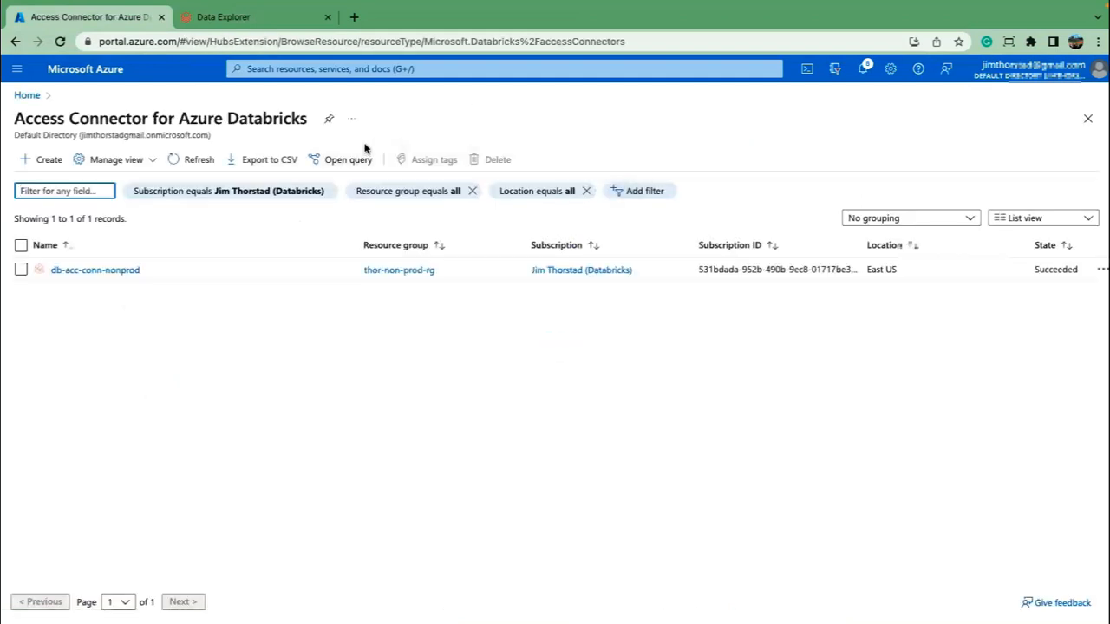
left_click(37, 161)
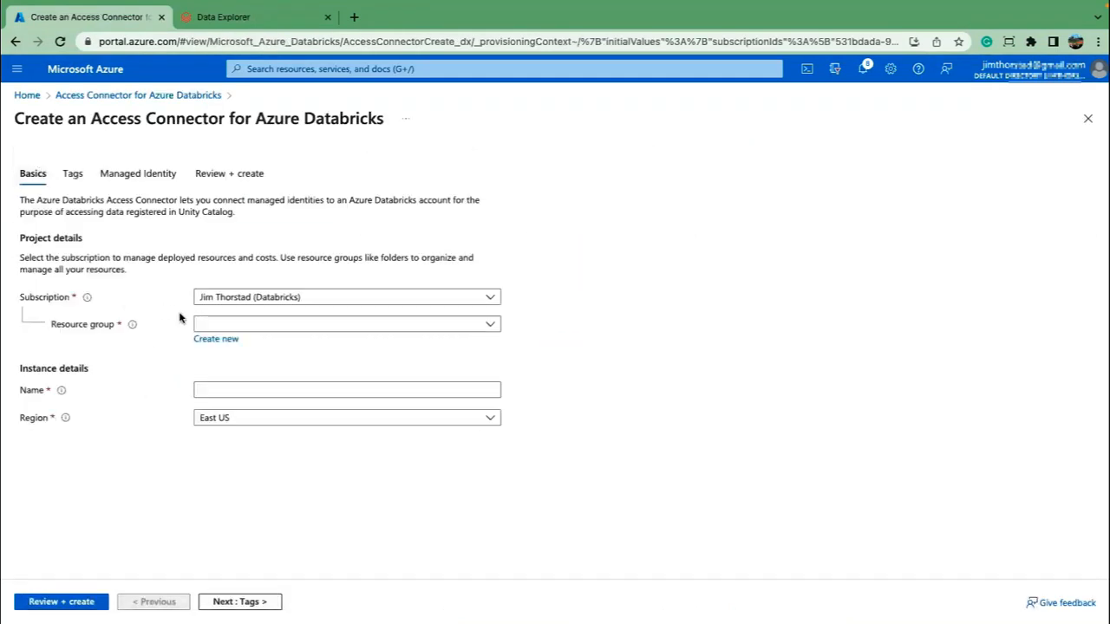
left_click(233, 327)
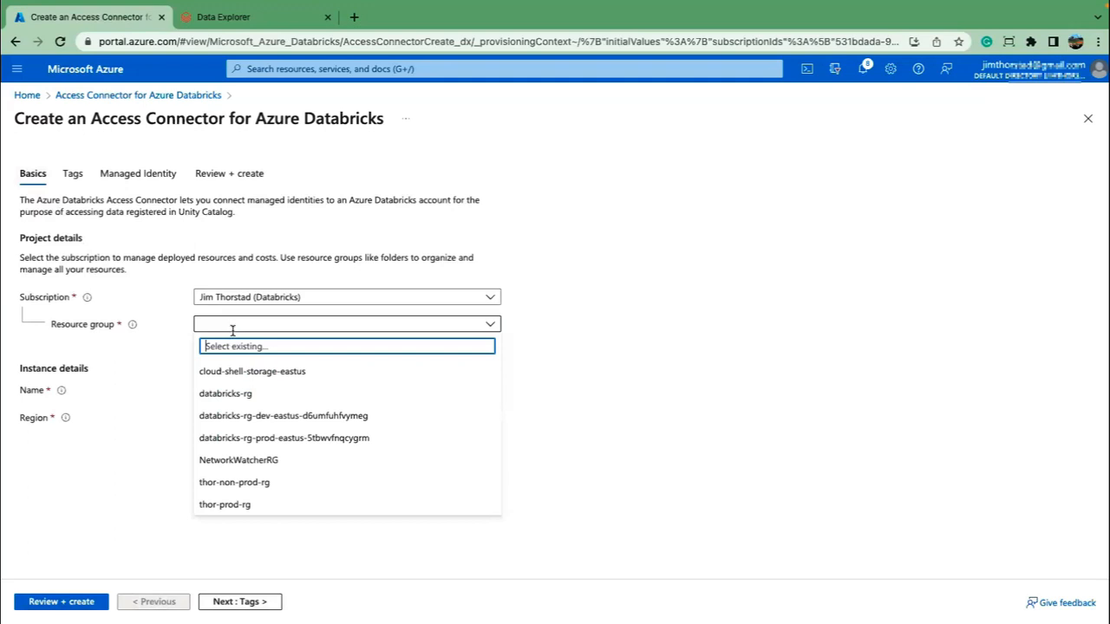
left_click(248, 506)
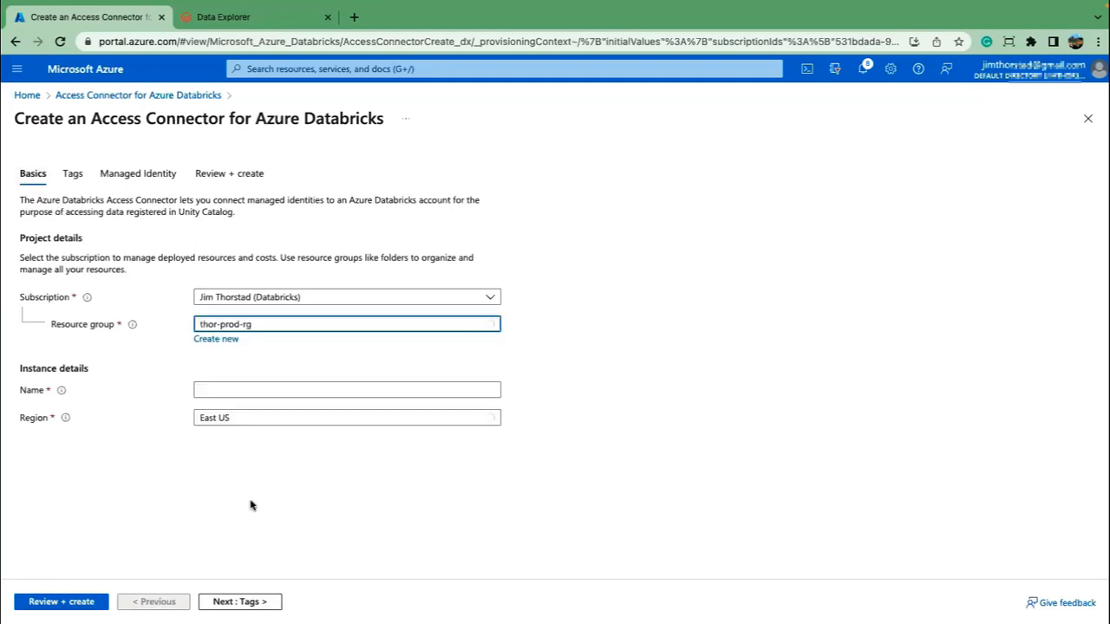
- Name the access connector prod-db-acc-conn
left_click(213, 387)
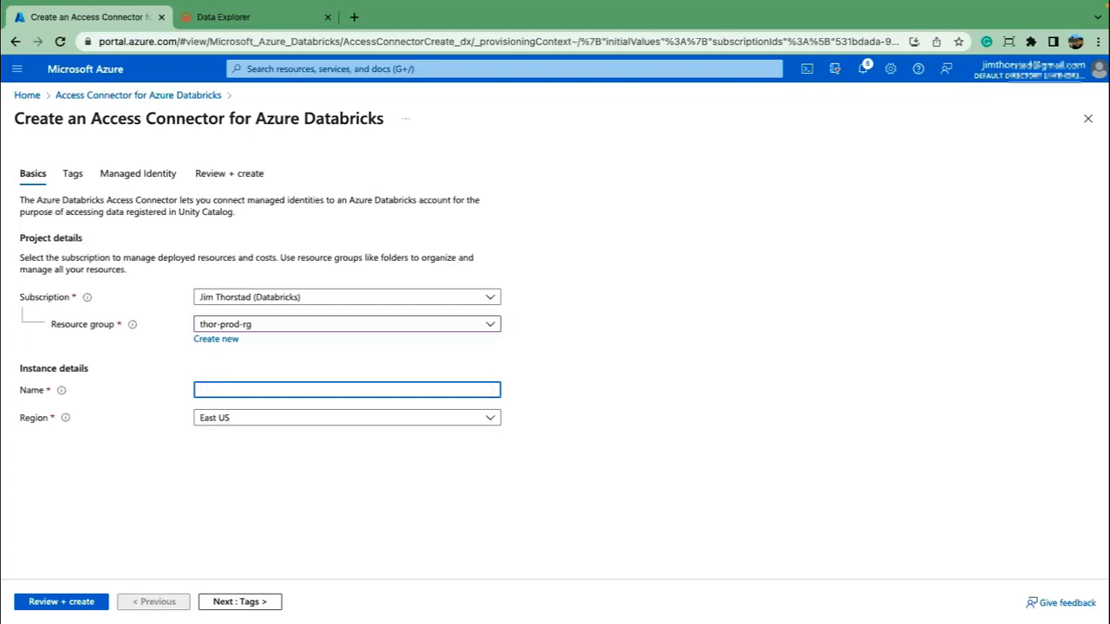
key("super+Tab")
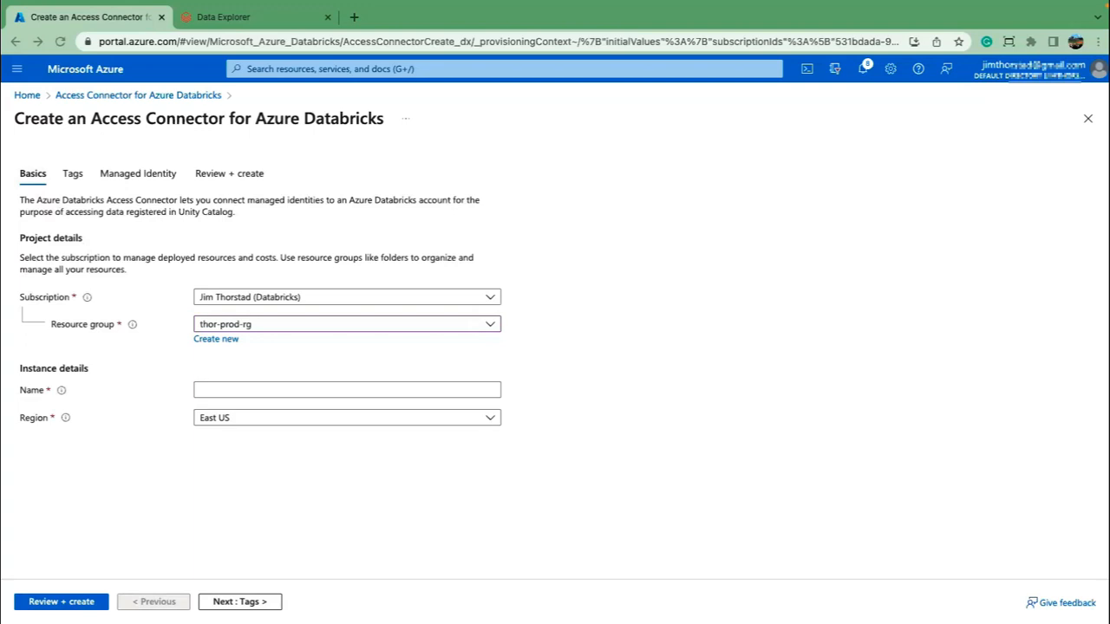
left_click(218, 387)
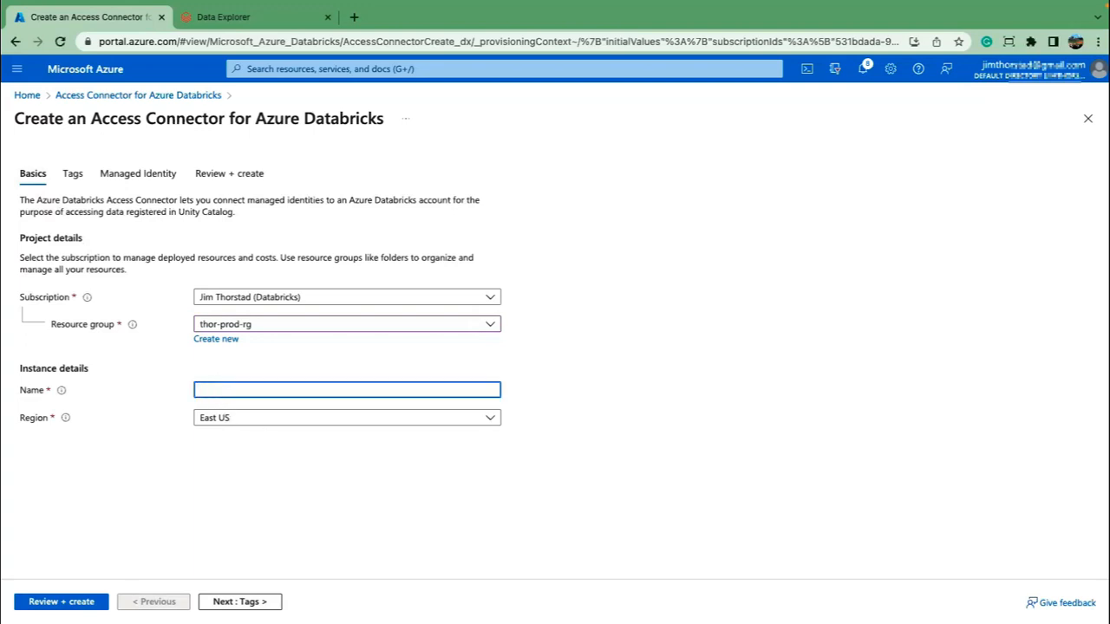
type("prod-db-acc-conn")
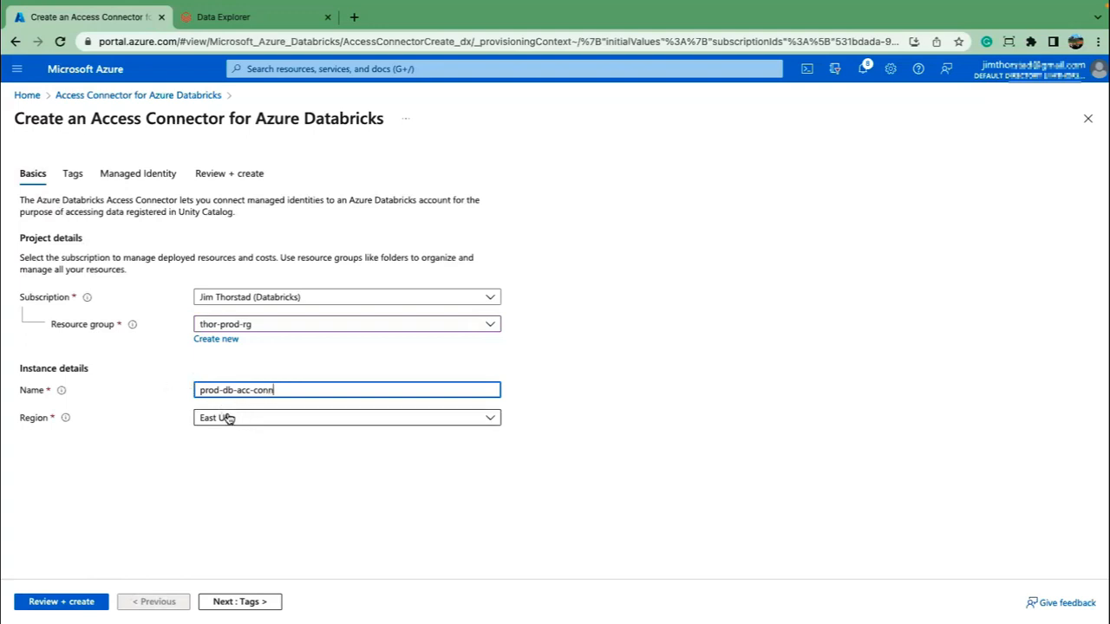
- Review and deploy the access connector, then copy the resource ID from its overview
left_click(75, 603)
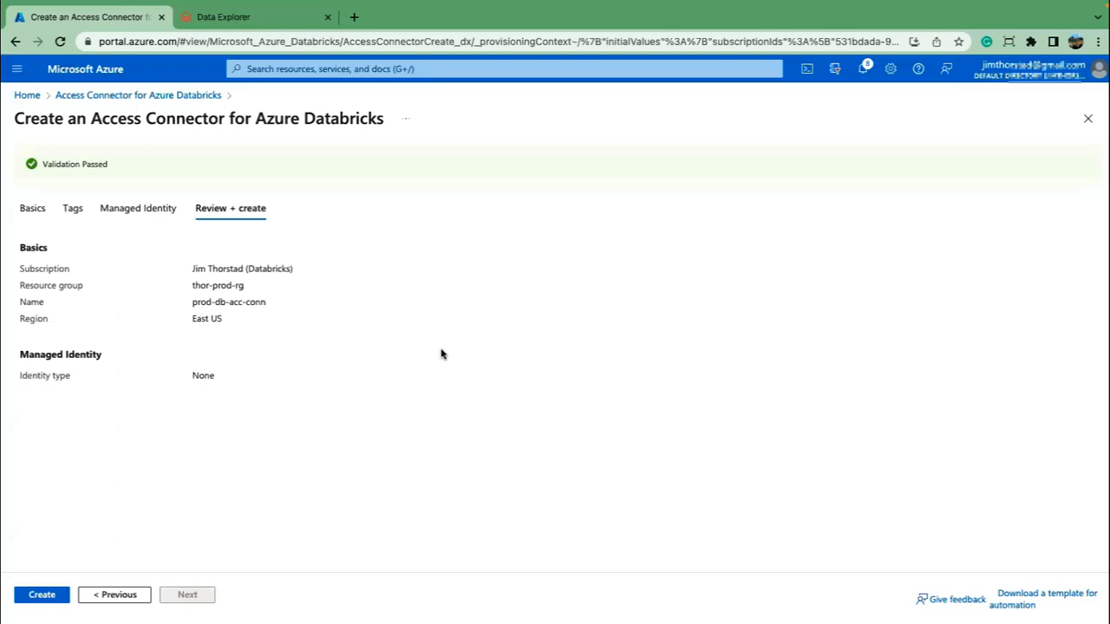
left_click(40, 597)
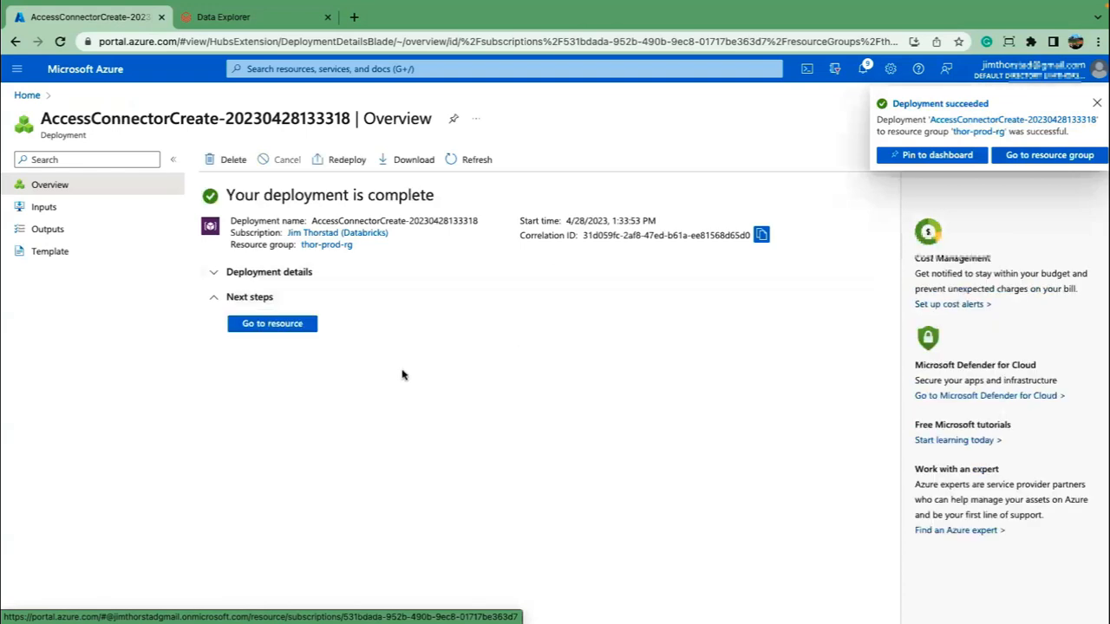
left_click(302, 326)
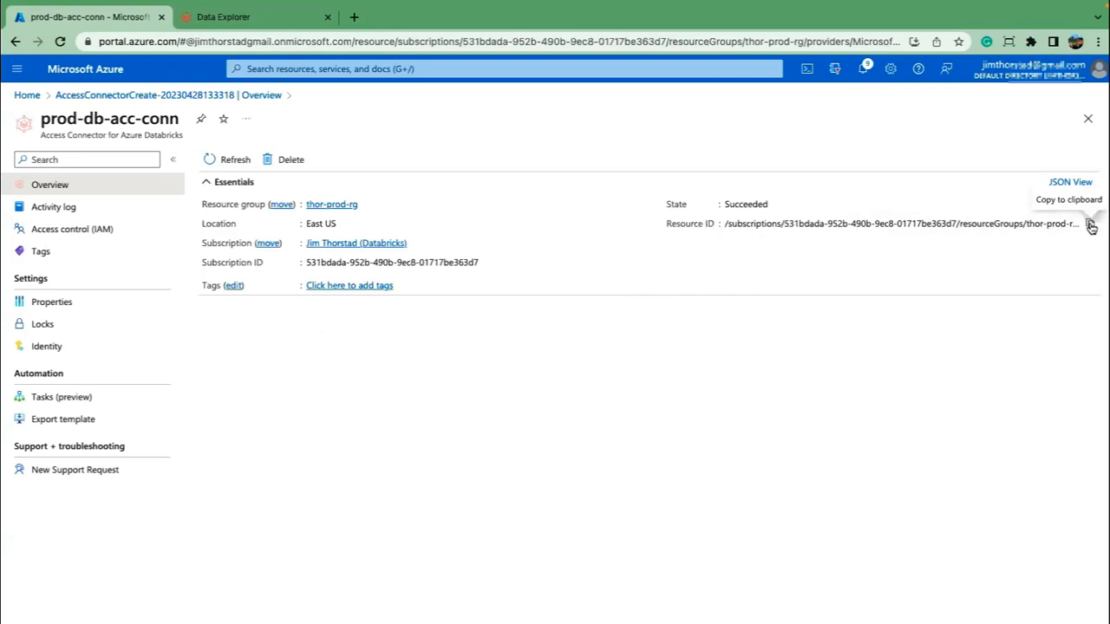
left_click(1091, 225)
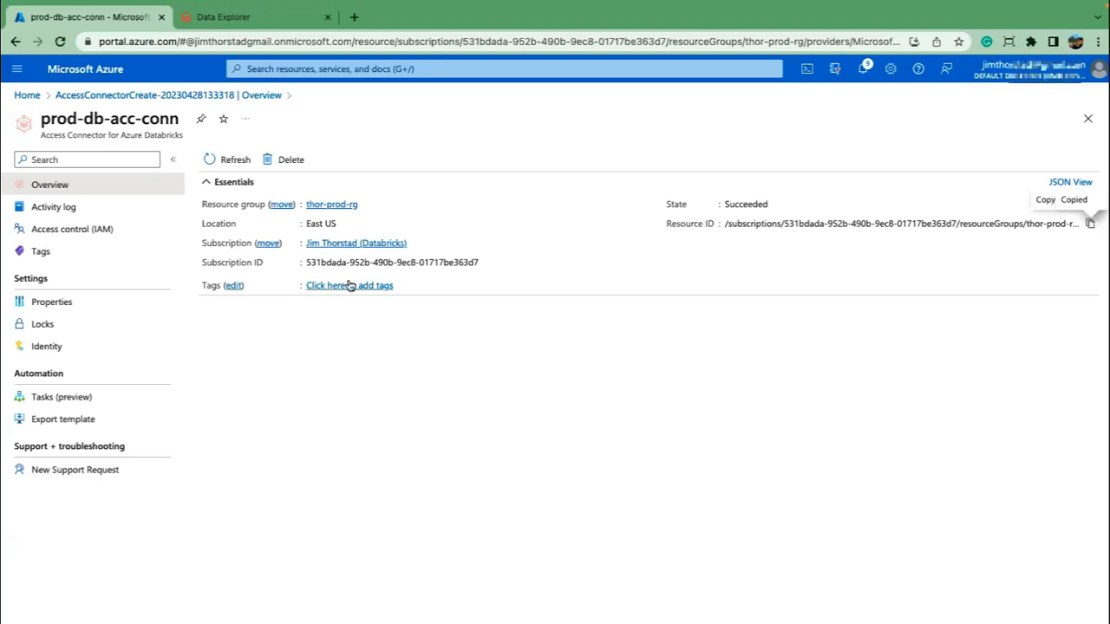
- Open the thordemoprod storage account from the portal home and view the folders in its prod container
left_click(28, 95)
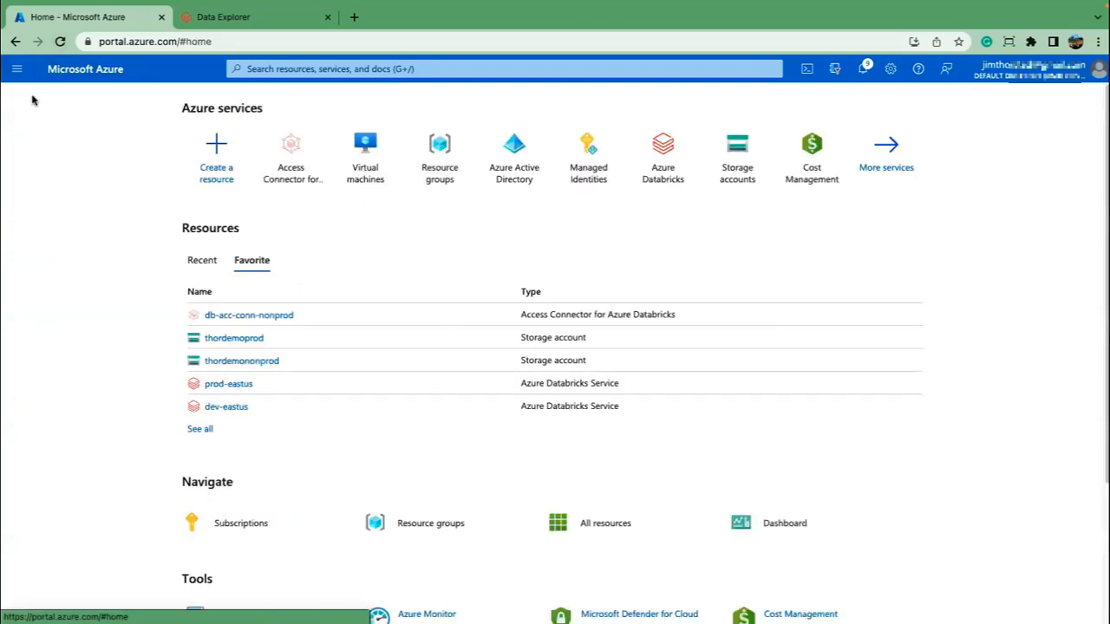
left_click(233, 339)
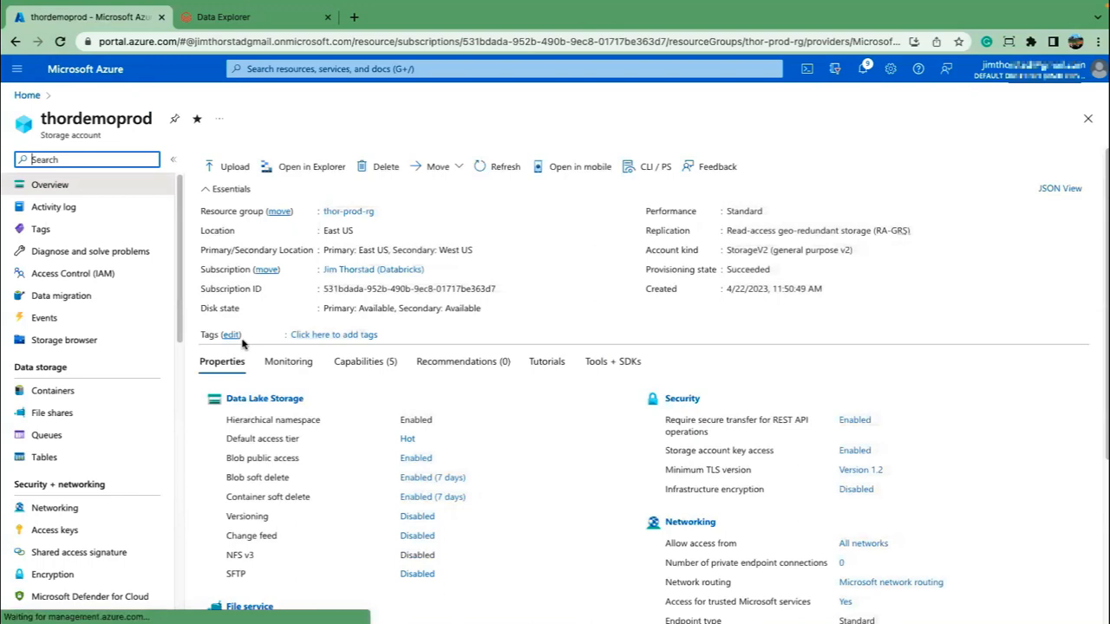
left_click(52, 390)
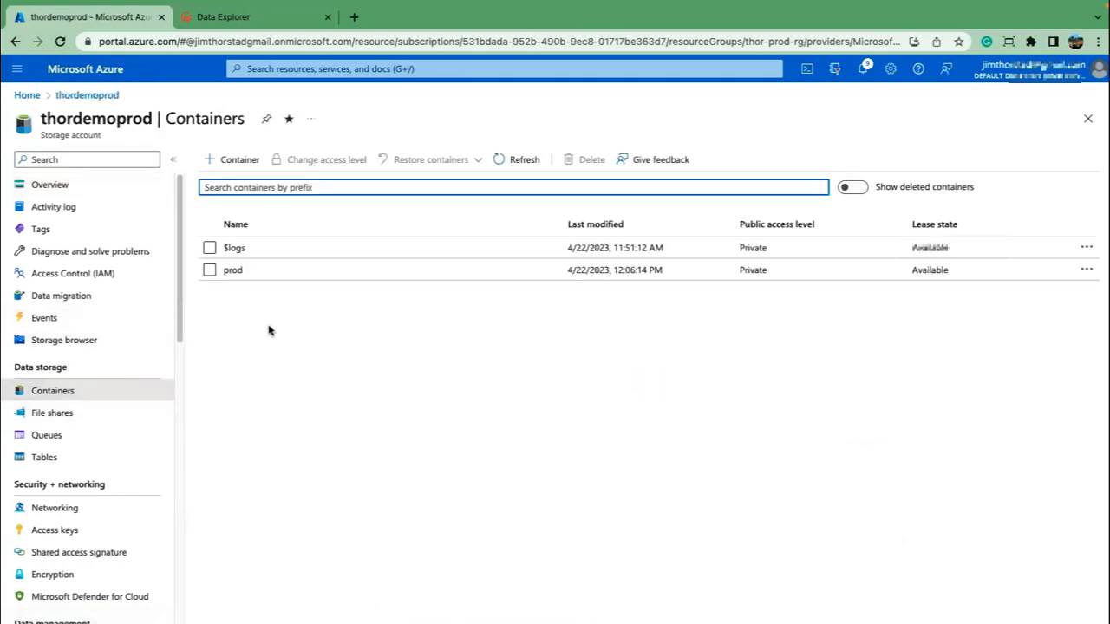
left_click(233, 271)
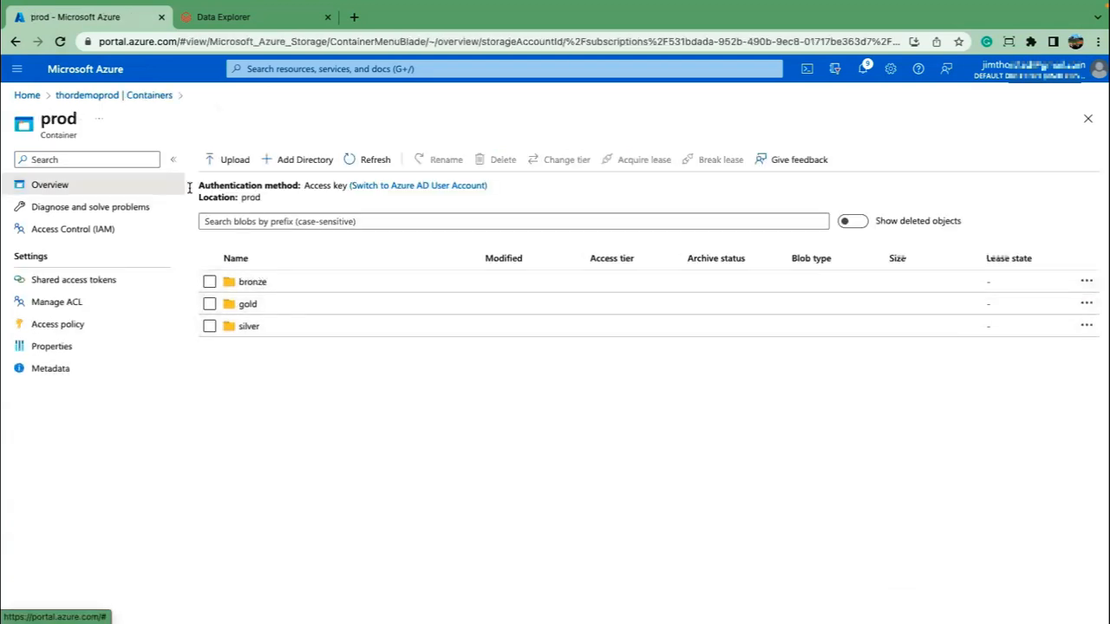
- Create a private container named uc-metastore-root in the thordemoprod storage account
left_click(115, 96)
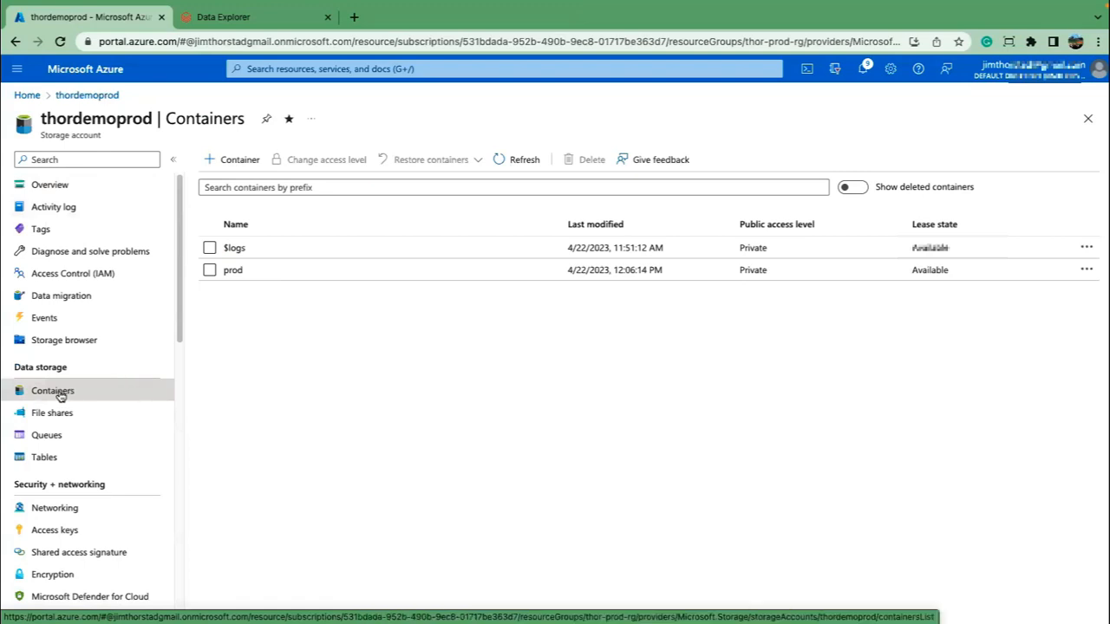
left_click(231, 159)
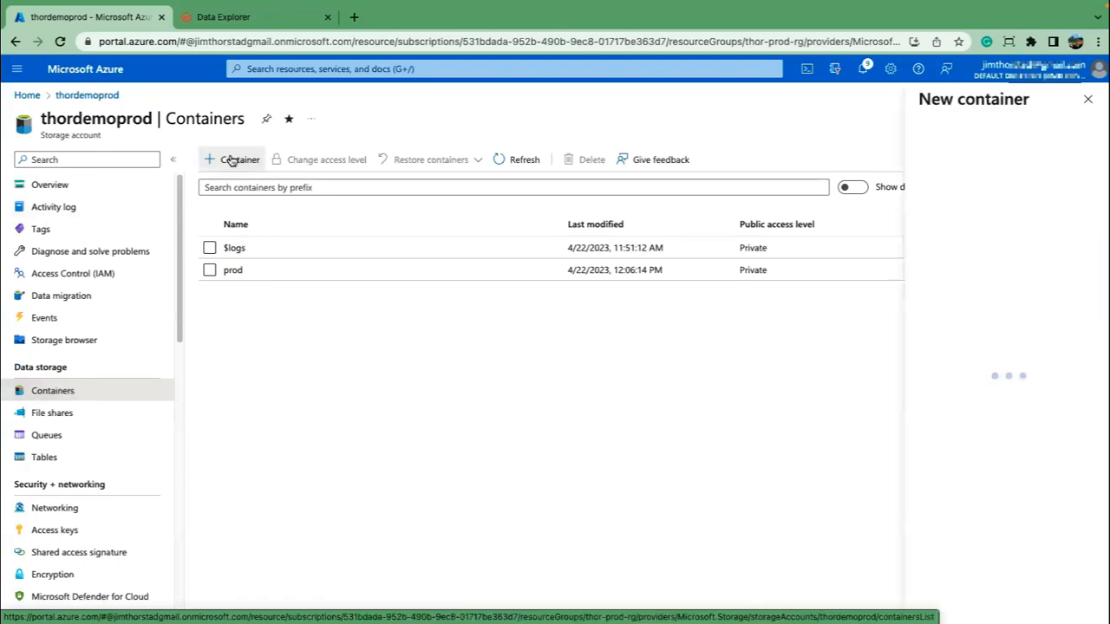
type("uc")
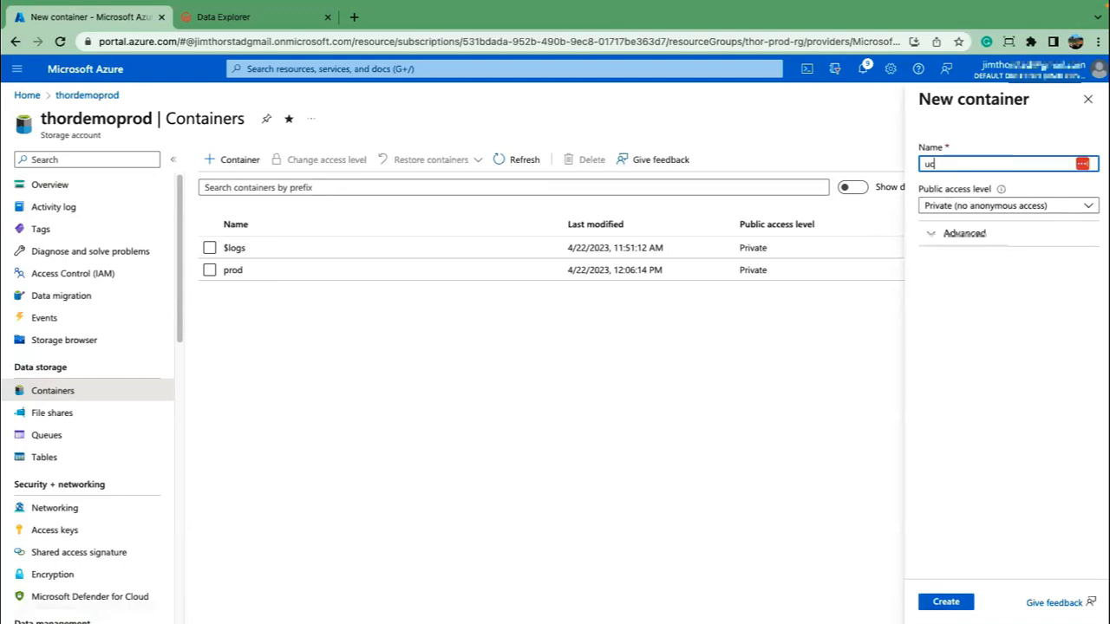
type("-metastore-")
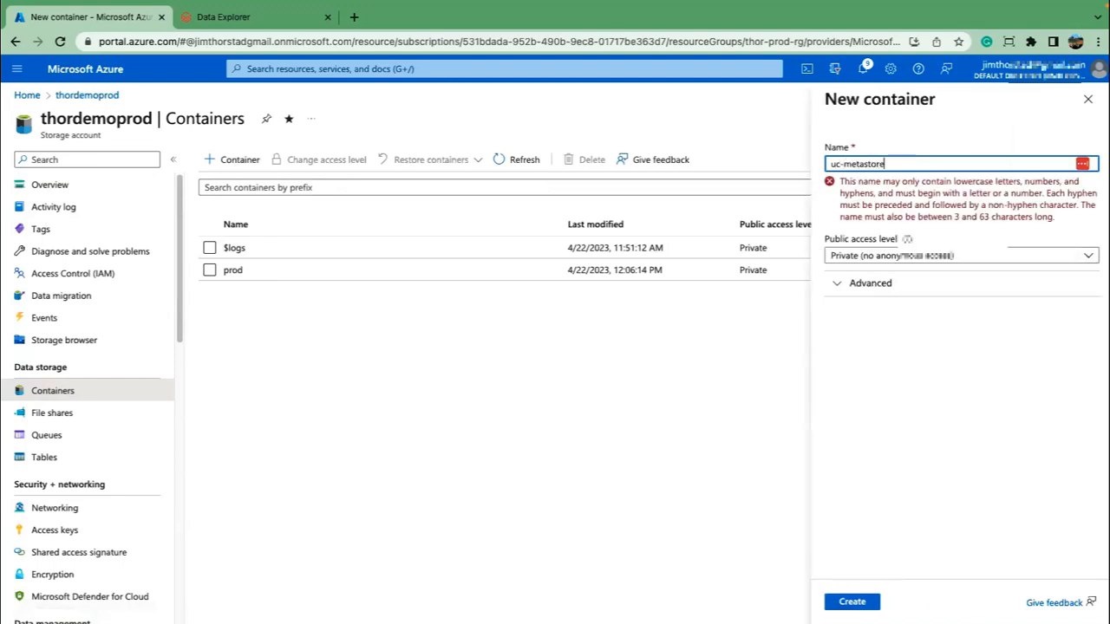
type("root")
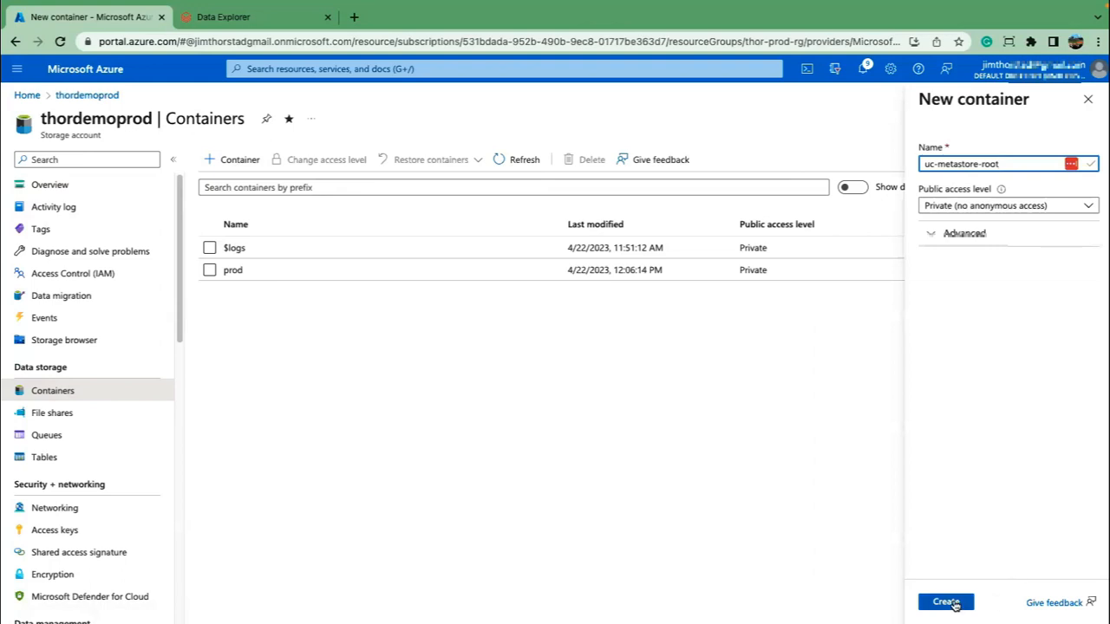
left_click(954, 605)
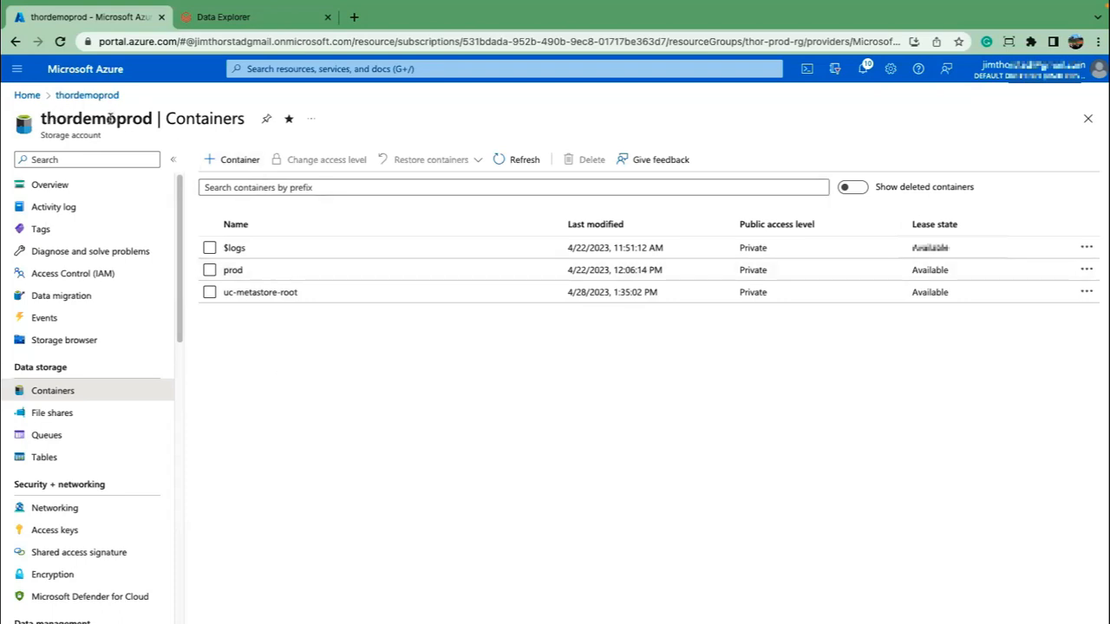
- Start a role assignment in the thordemoprod access control and choose the Storage Blob Data Contributor role
left_click(105, 275)
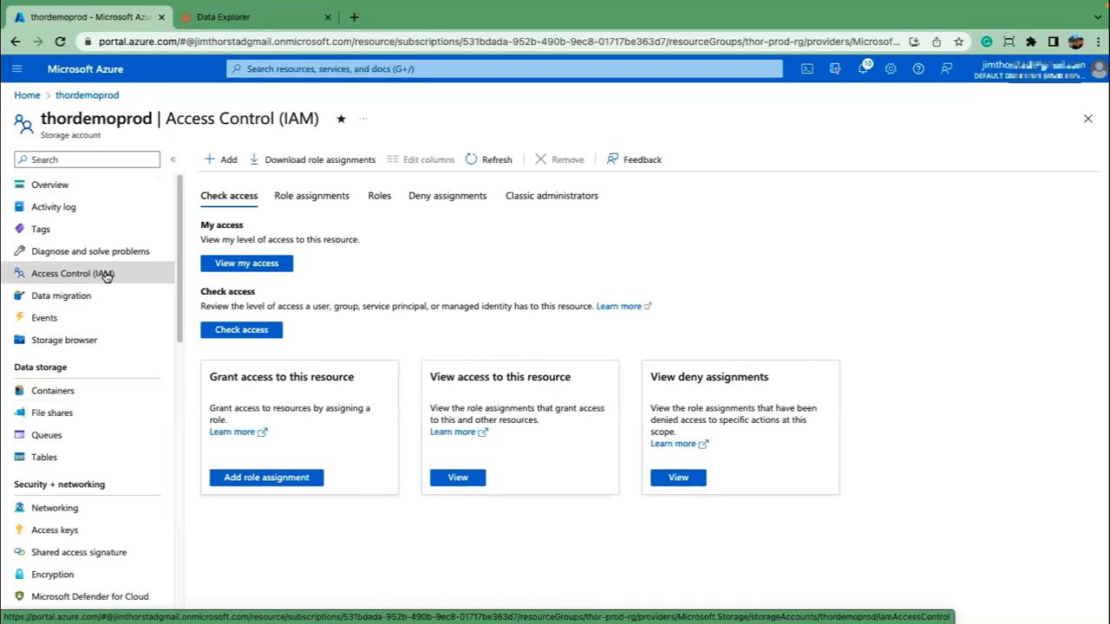
left_click(284, 483)
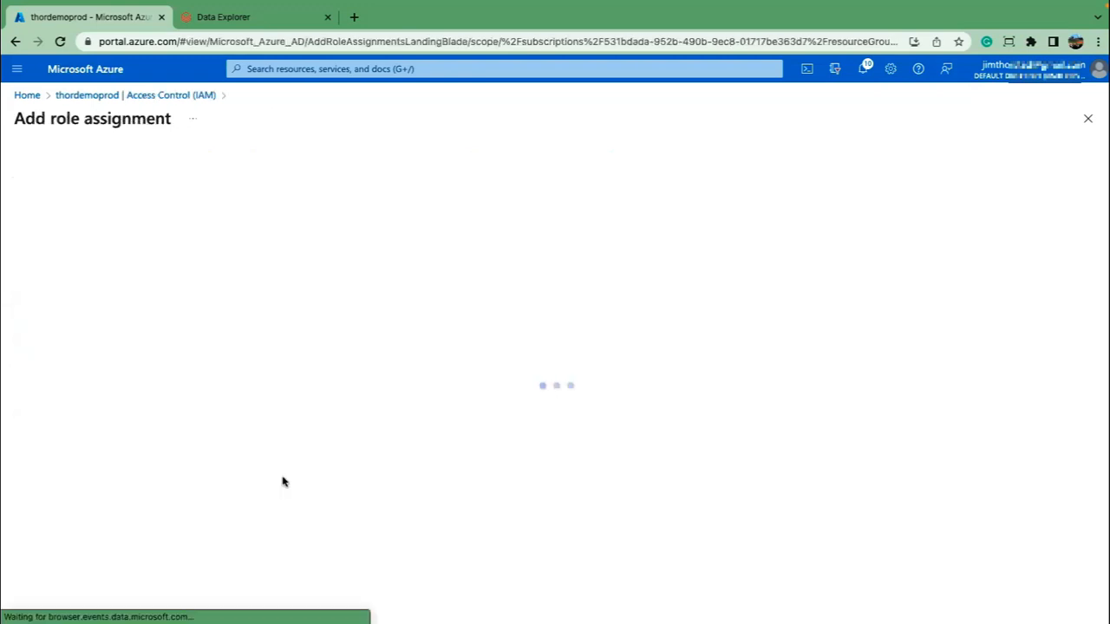
left_click(169, 302)
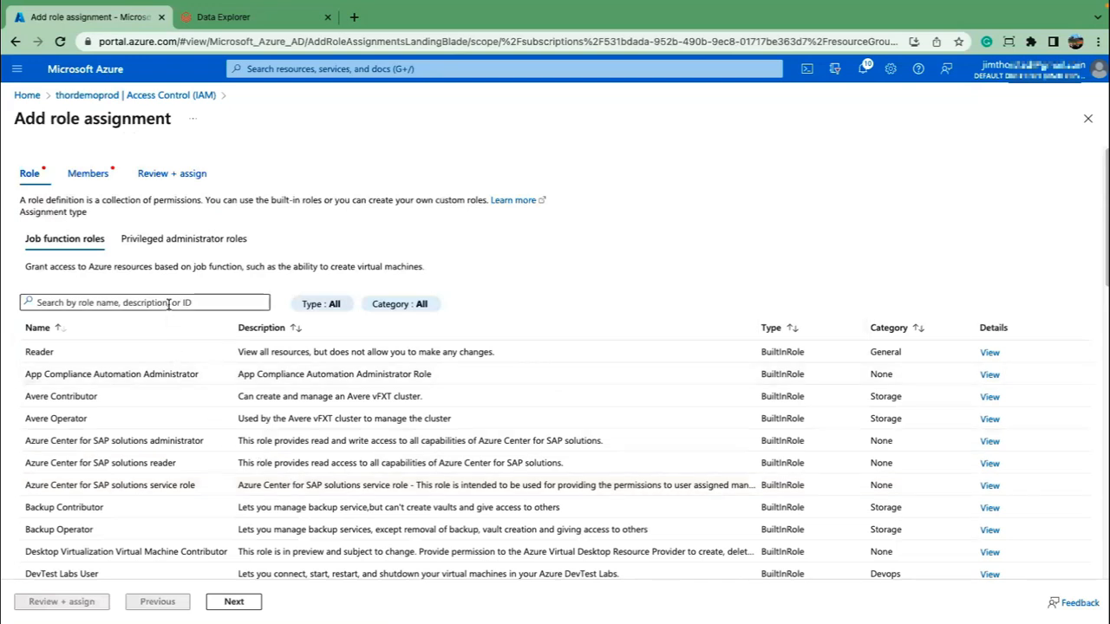
type("storage blob")
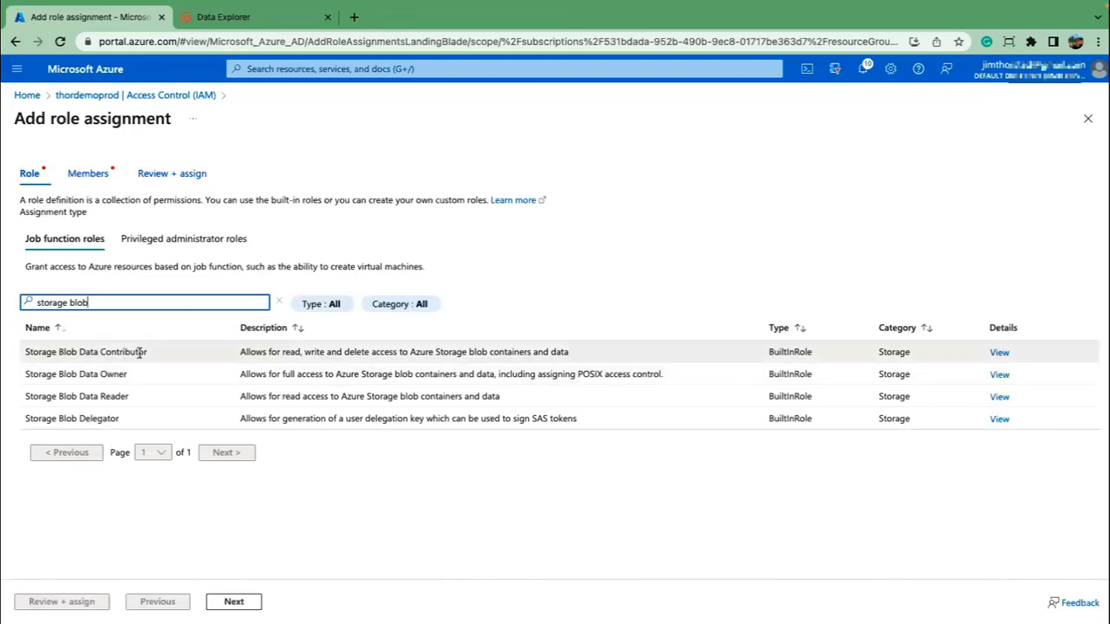
left_click(176, 354)
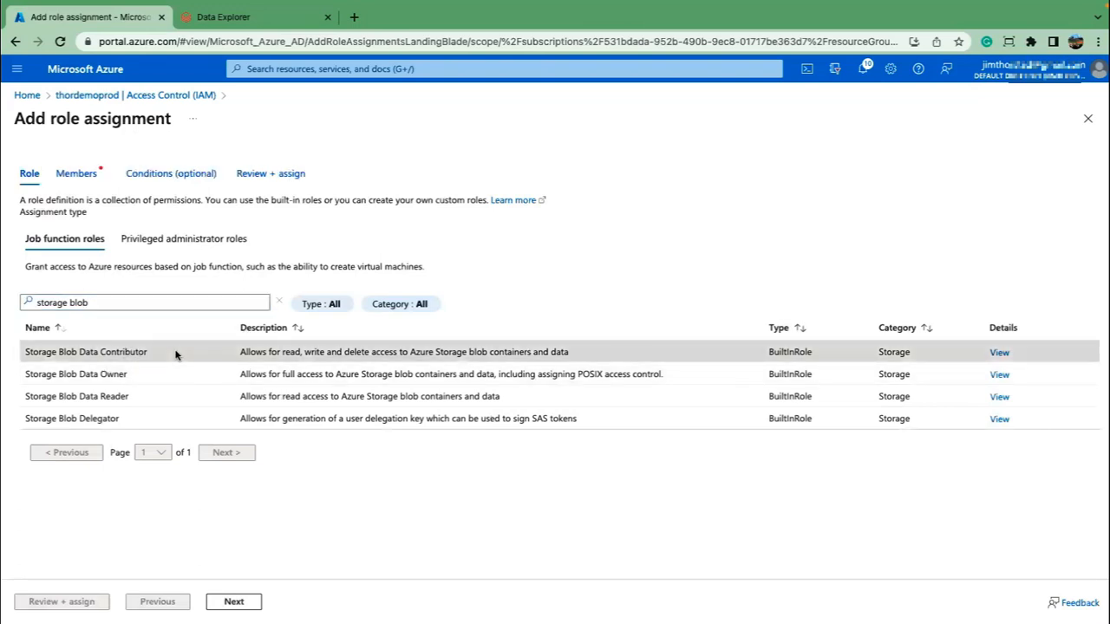
left_click(238, 603)
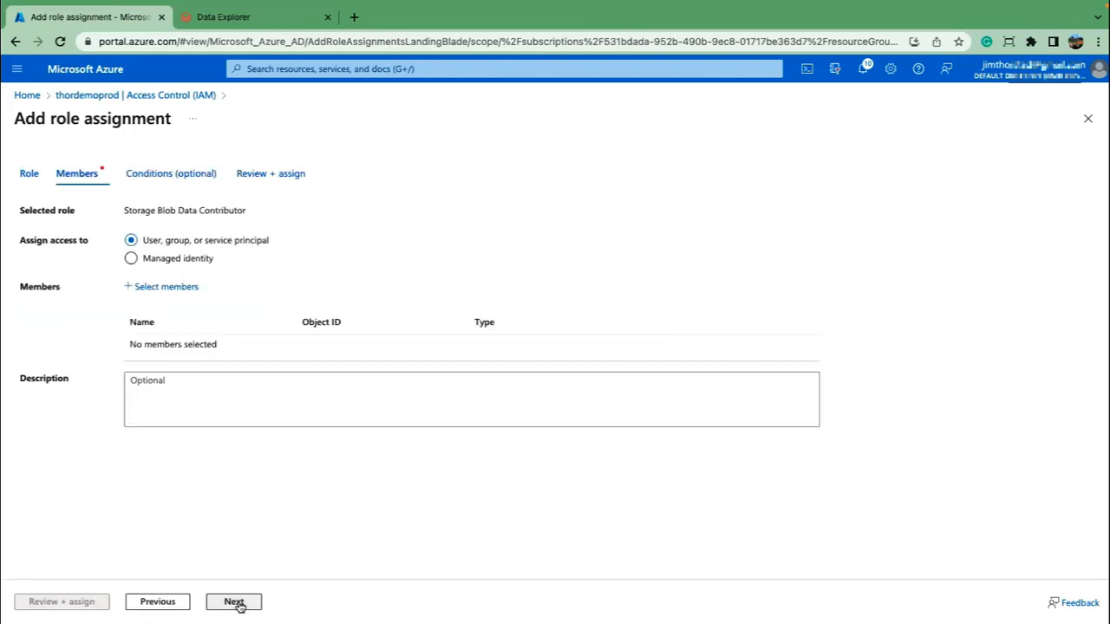
- Assign the role to the system-assigned managed identity prod-db-acc-conn, then review and complete the assignment
left_click(144, 265)
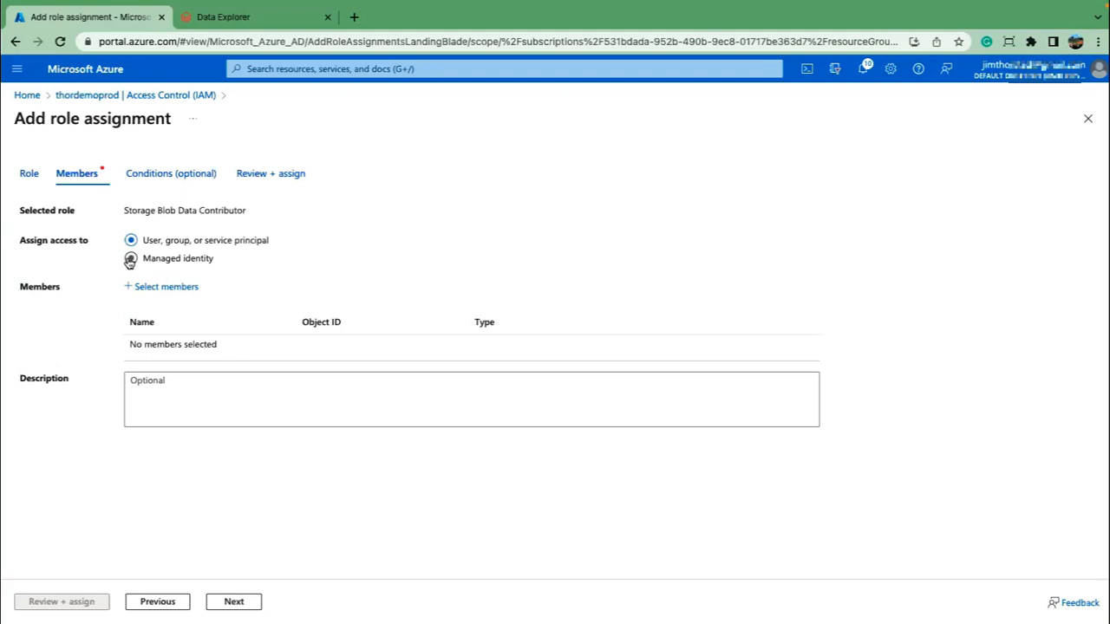
left_click(181, 289)
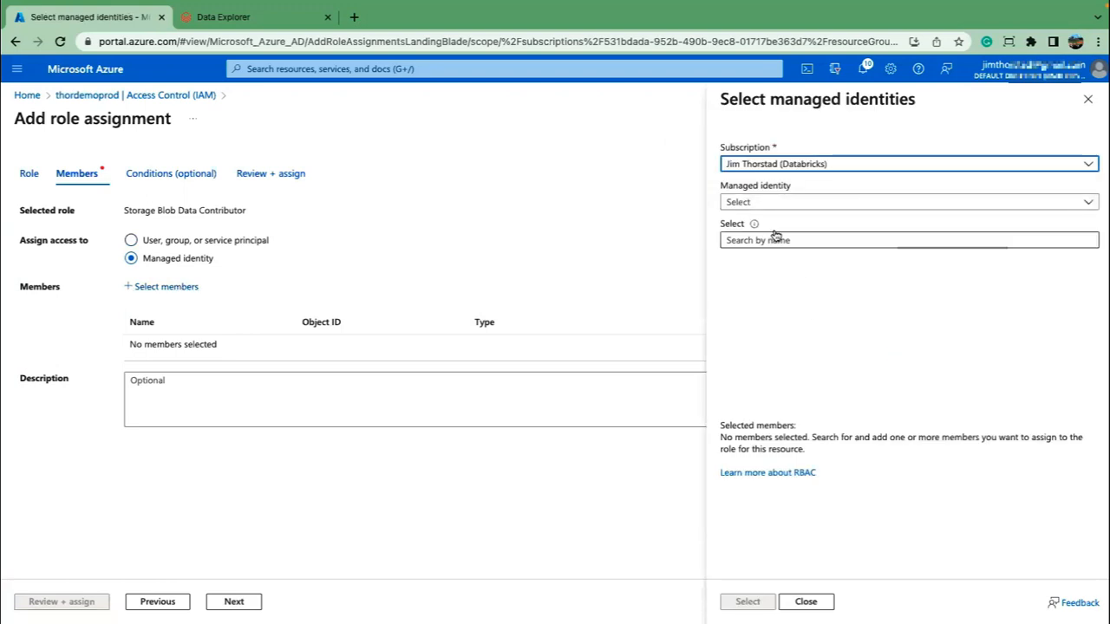
left_click(755, 205)
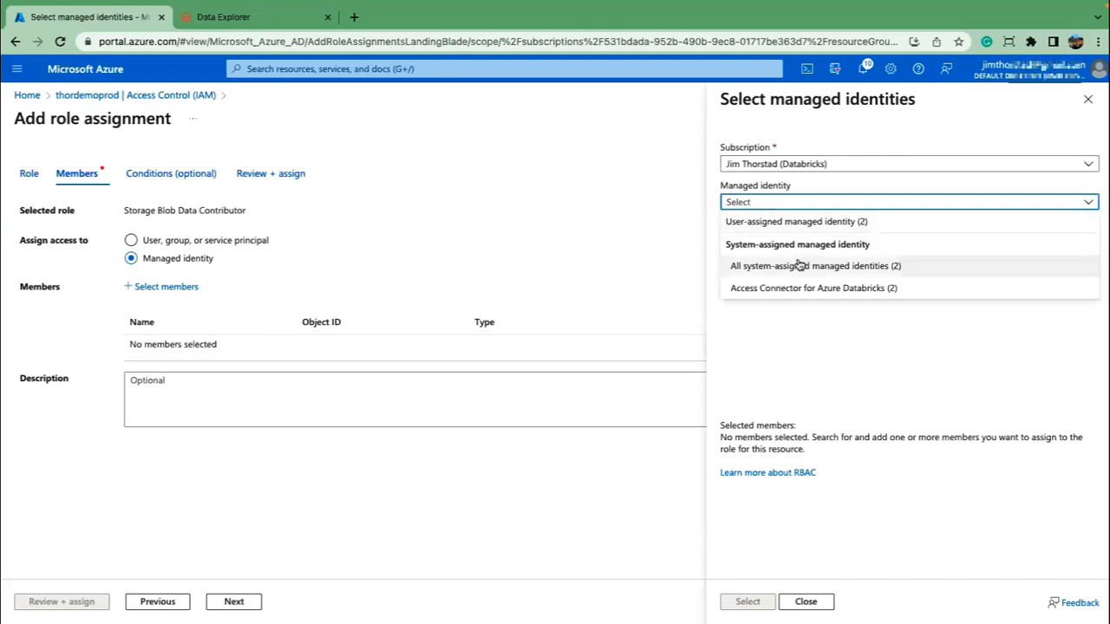
left_click(846, 269)
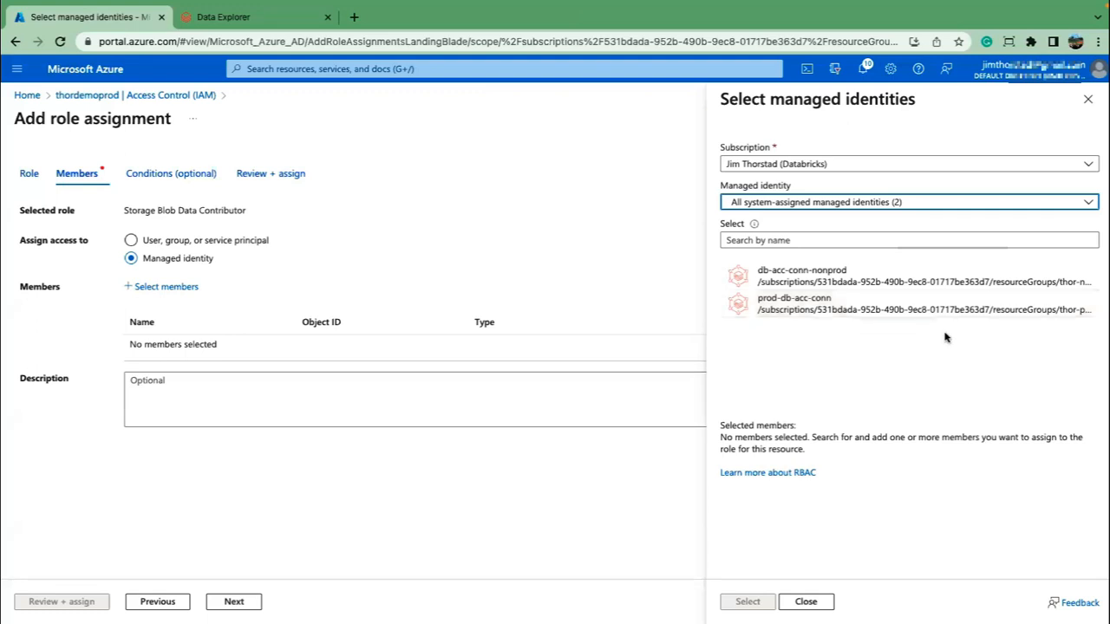
left_click(795, 305)
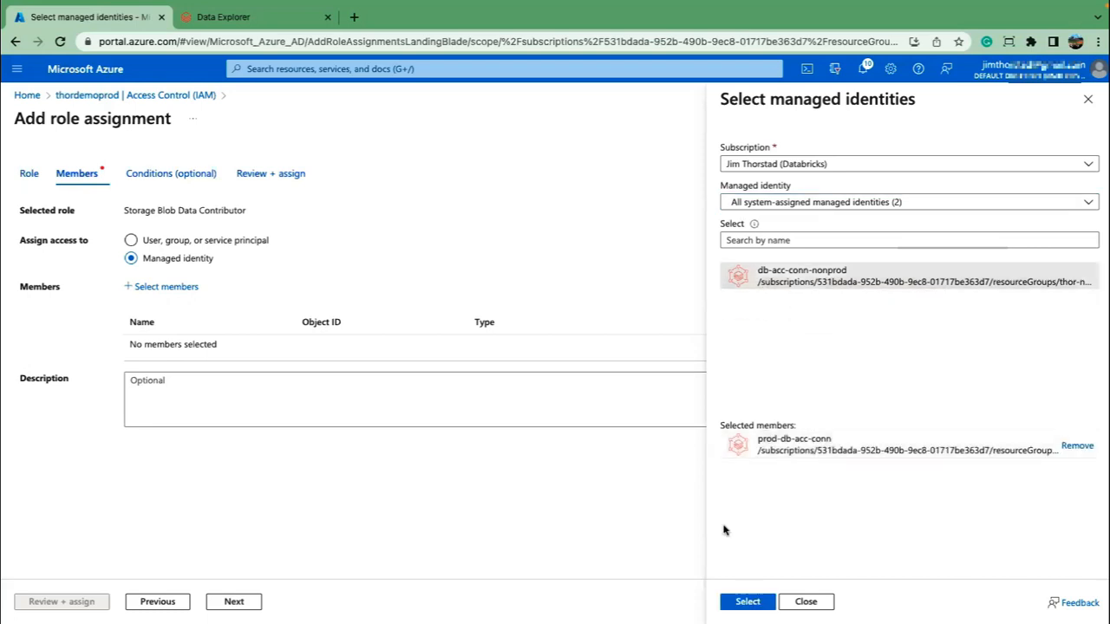
left_click(746, 601)
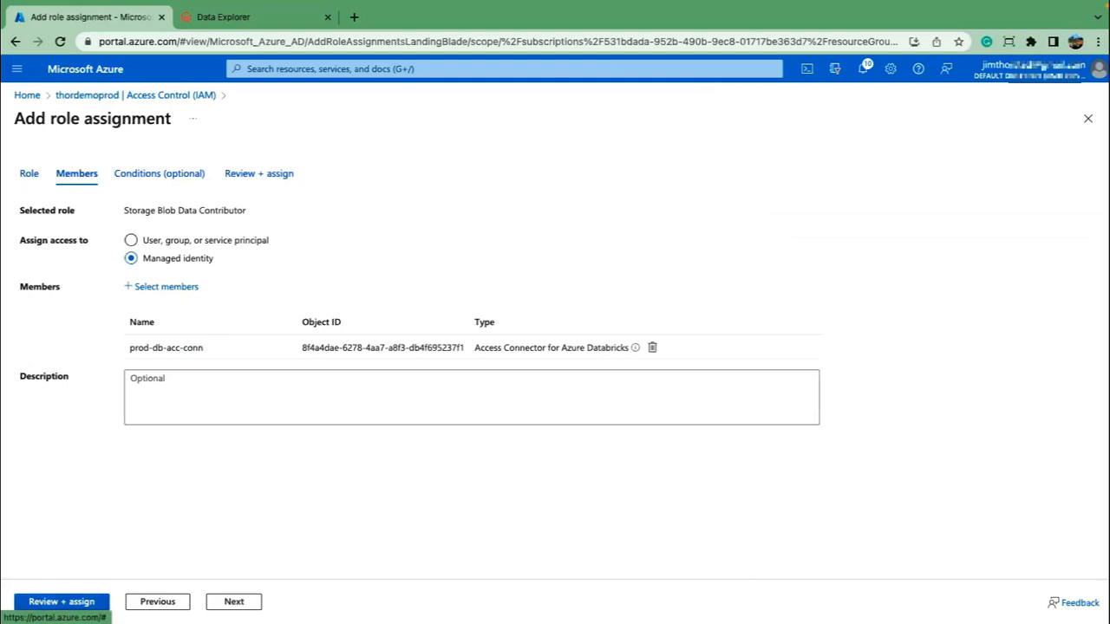
left_click(82, 603)
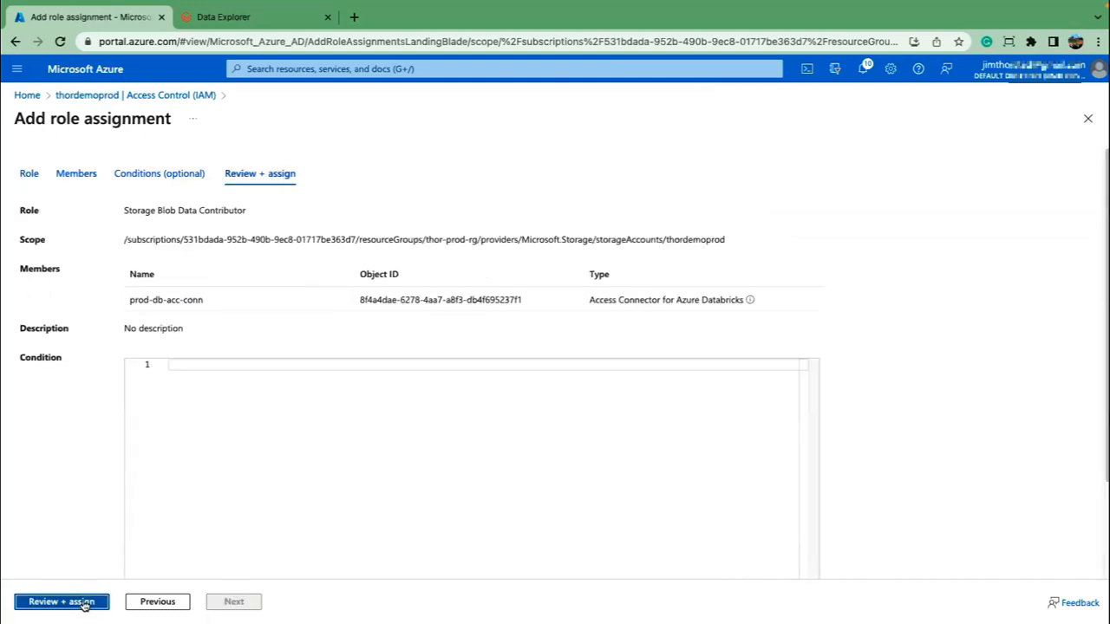
left_click(84, 602)
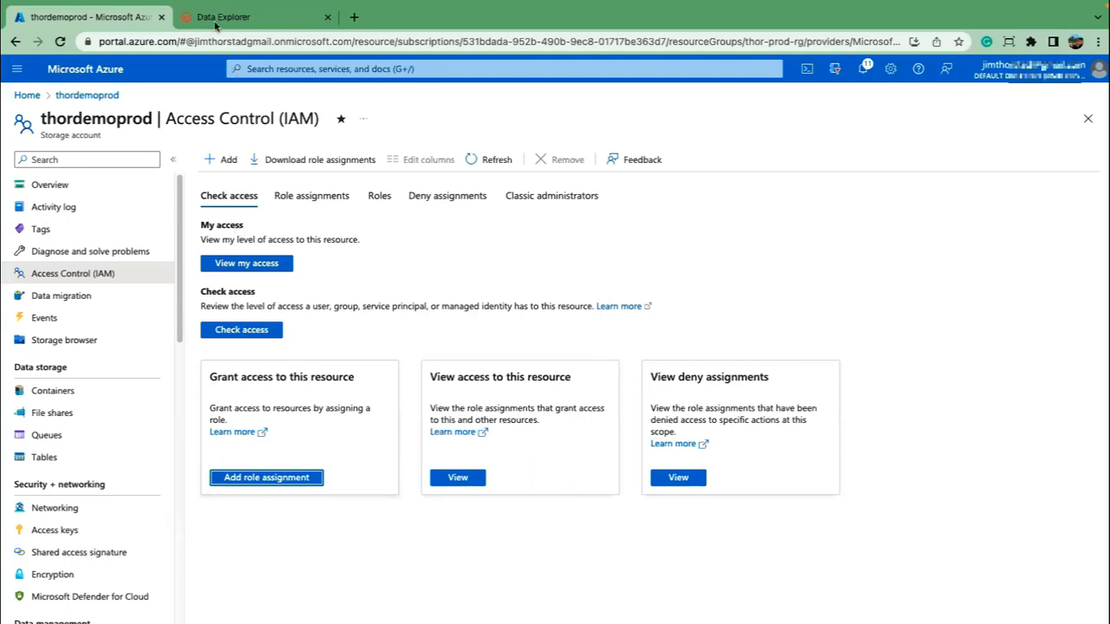
- Switch to the Databricks workspace, open the account console from the user's account options and highlight its web address
left_click(242, 18)
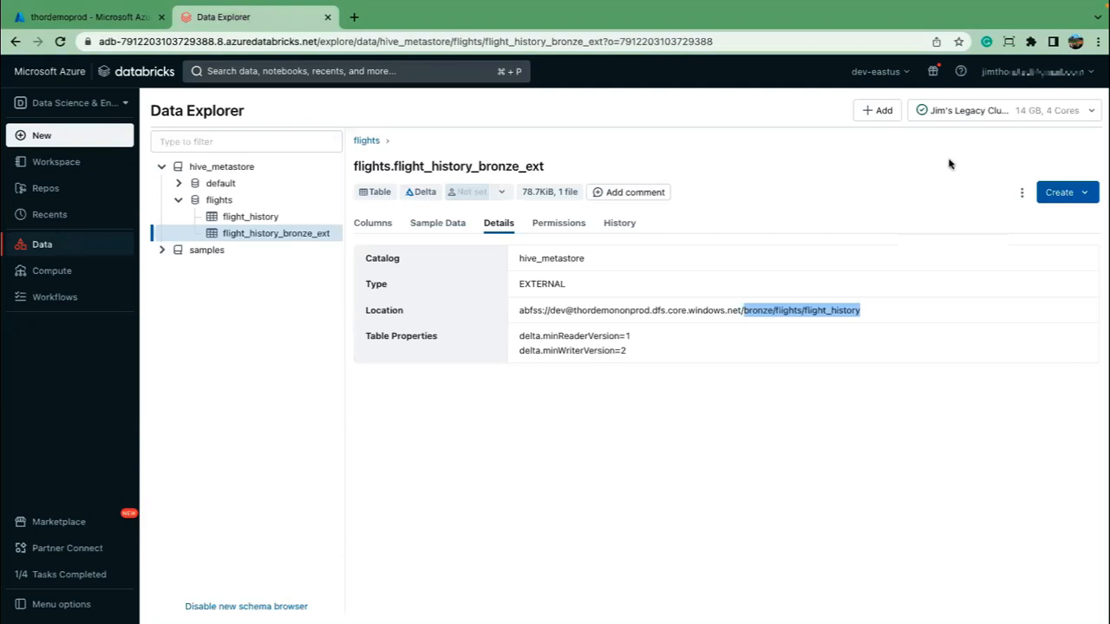
left_click(1037, 78)
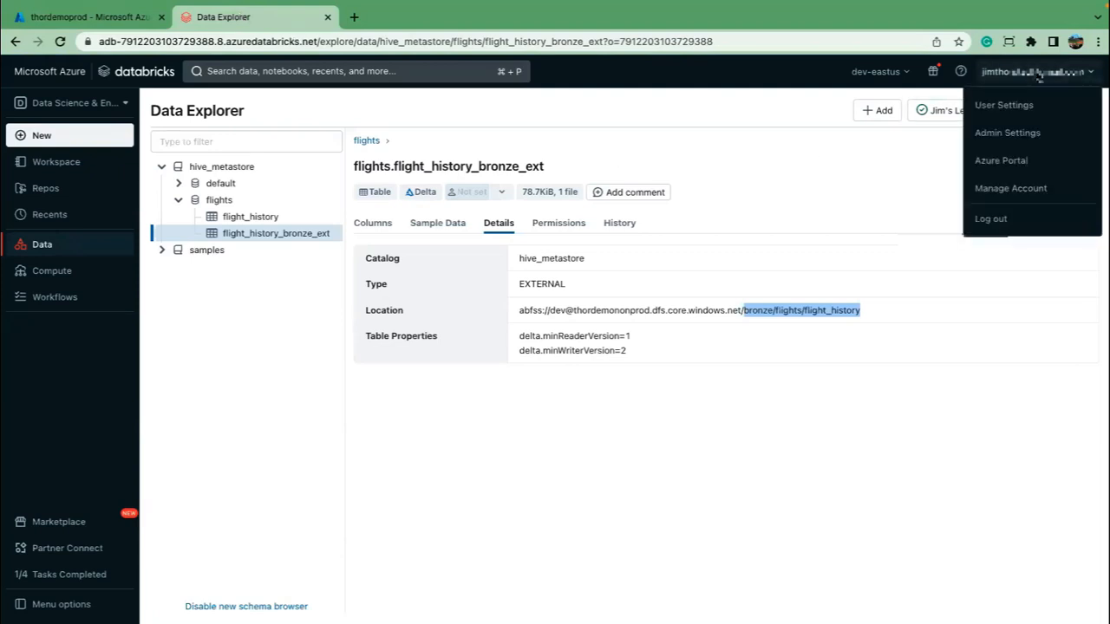
left_click(1026, 193)
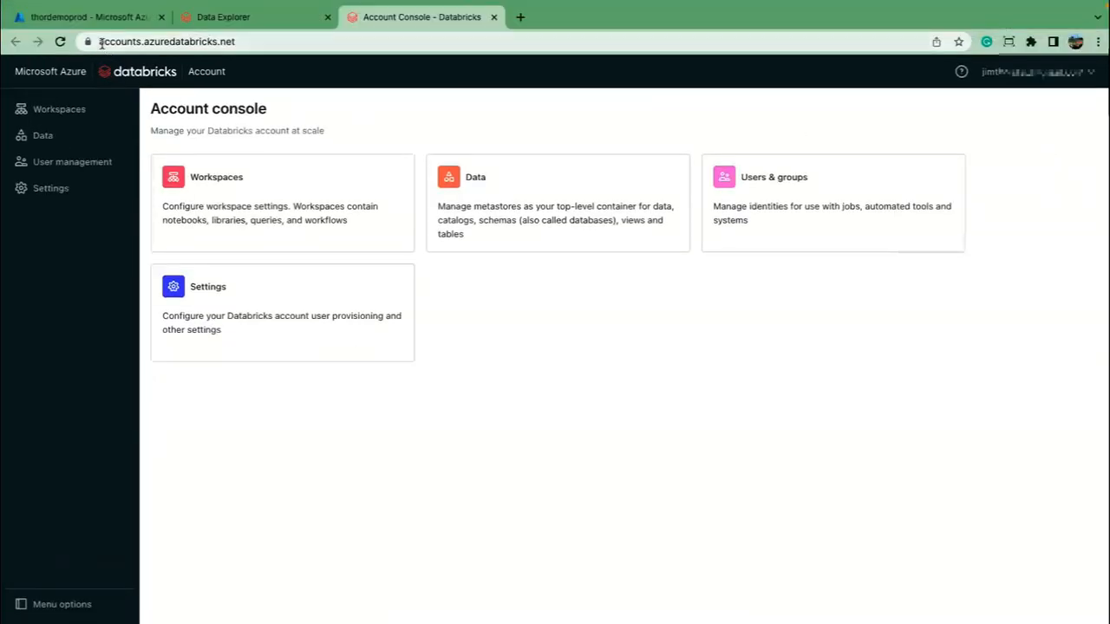
left_click_drag(99, 42, 254, 42)
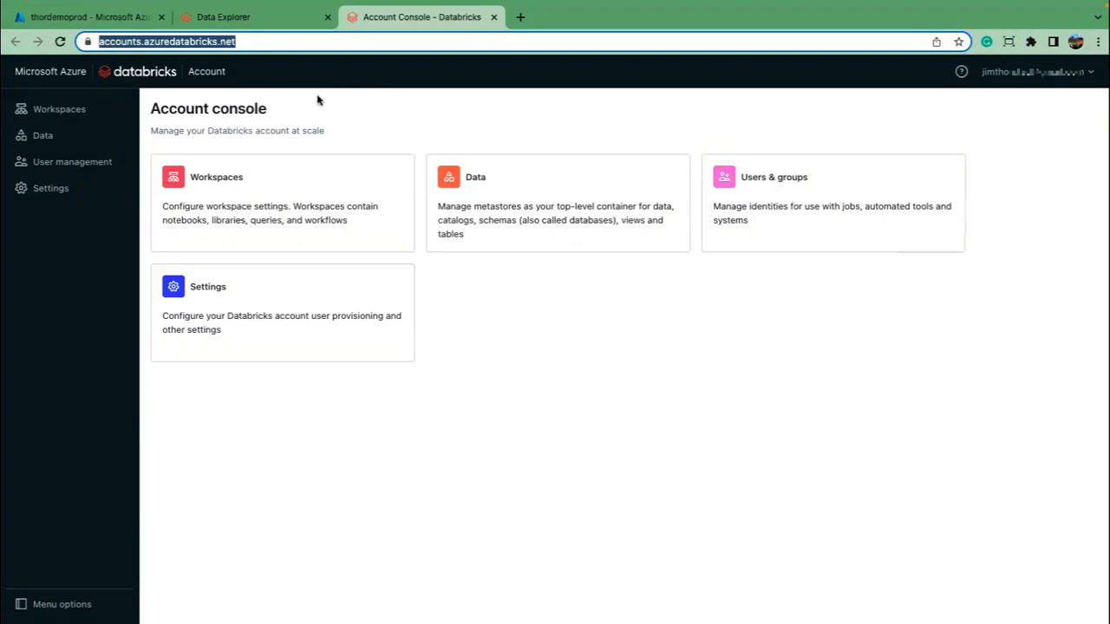
- Examine the account's users in the account console, the roles of the admin user, and the list of groups
left_click(79, 163)
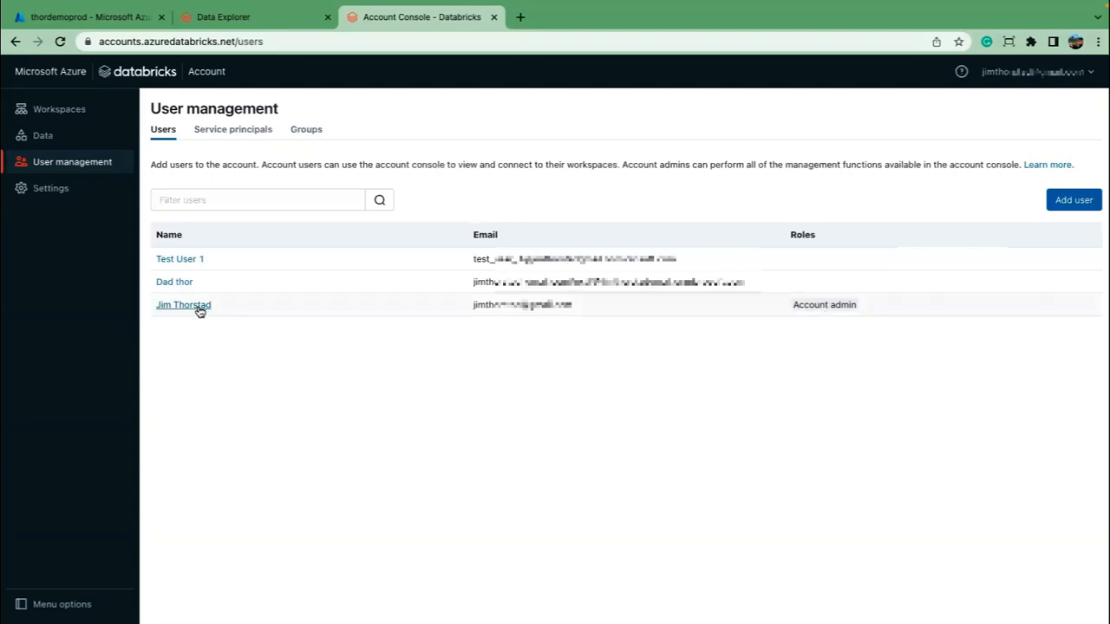
left_click(223, 202)
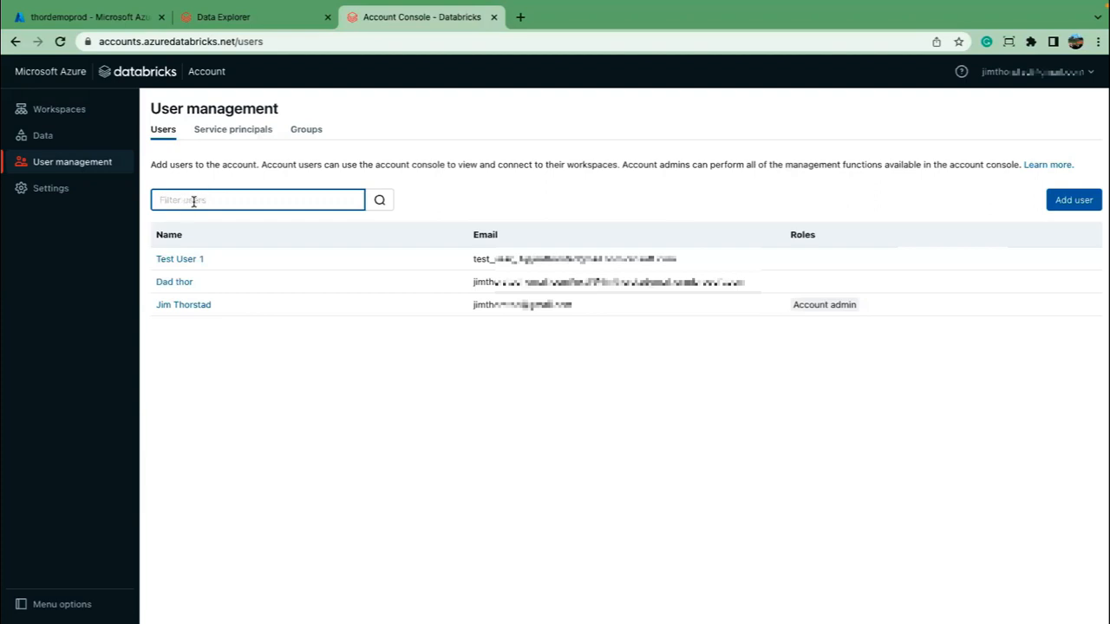
left_click(184, 305)
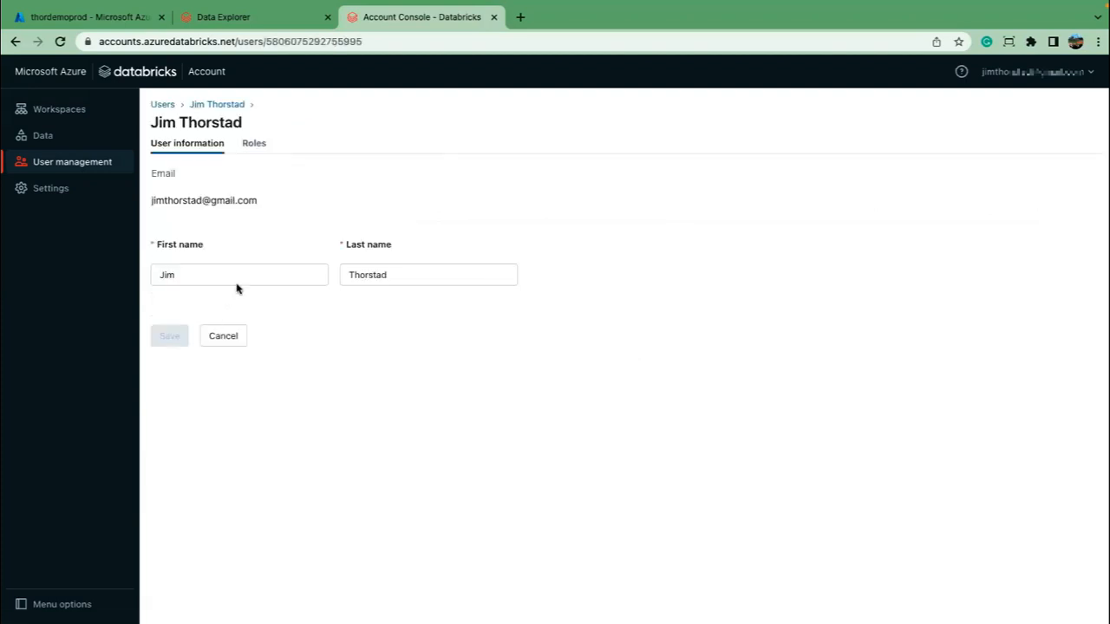
left_click(251, 144)
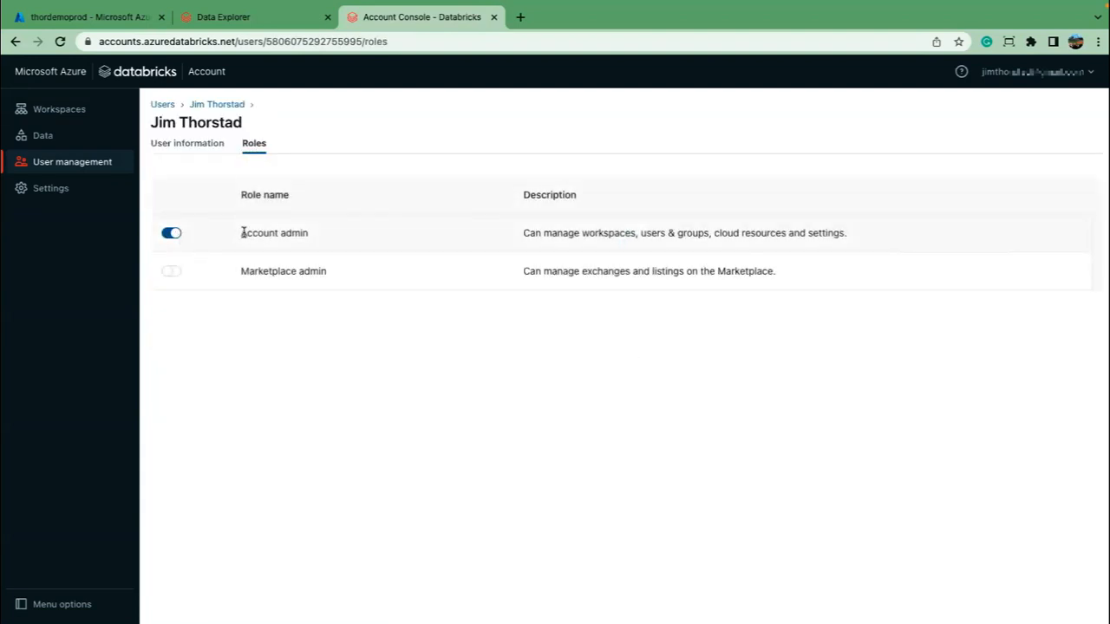
left_click(161, 105)
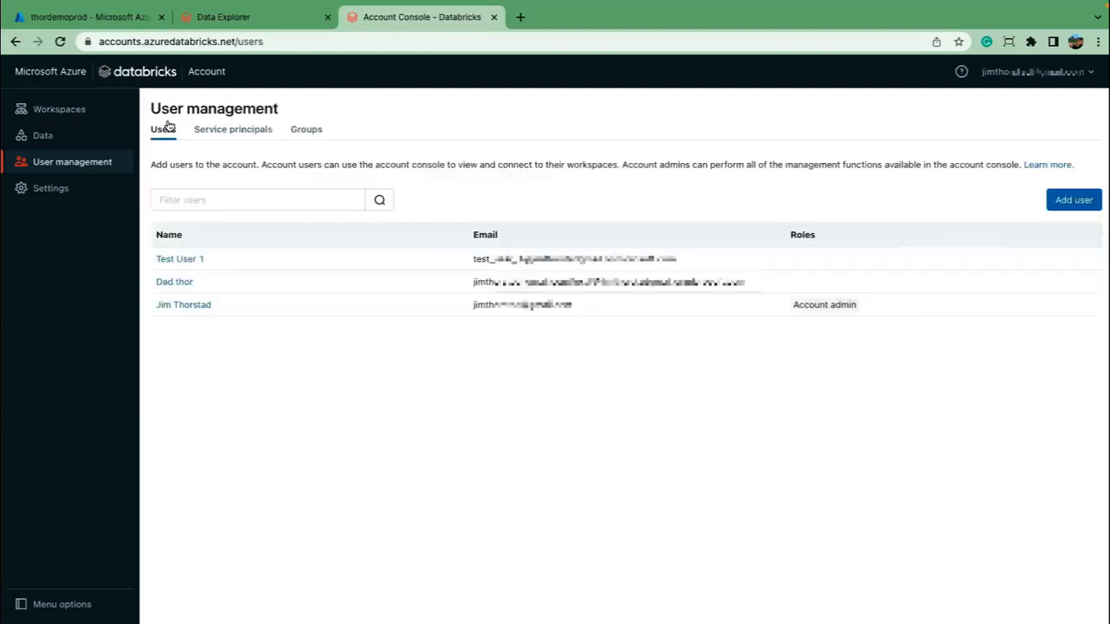
left_click(307, 131)
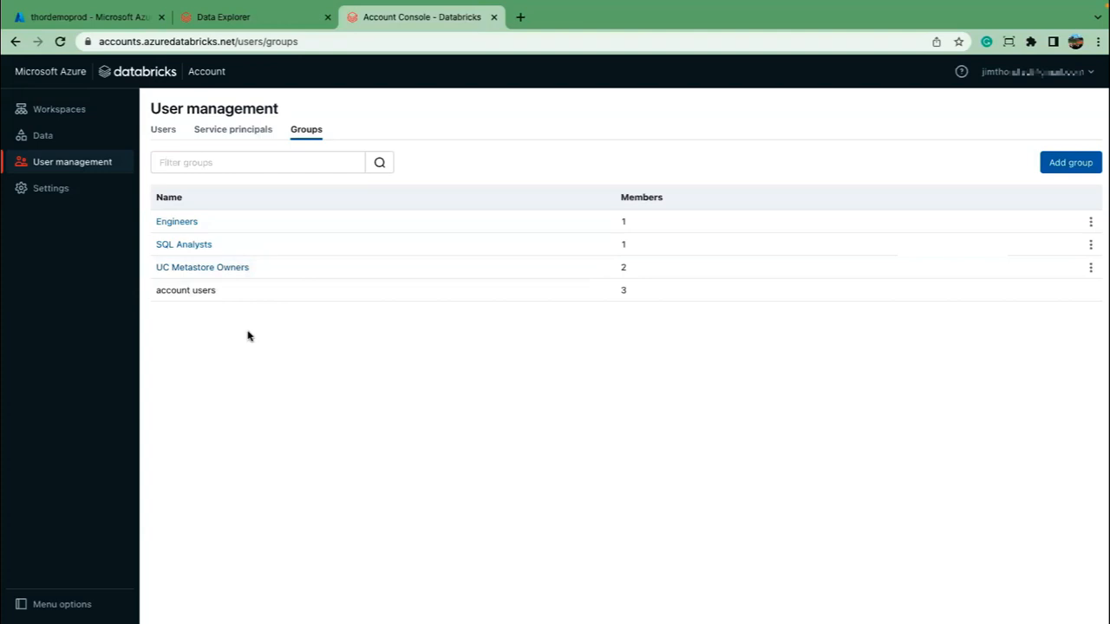
- Start a new metastore in the account console and name it uc-metastore-eastus
left_click(40, 136)
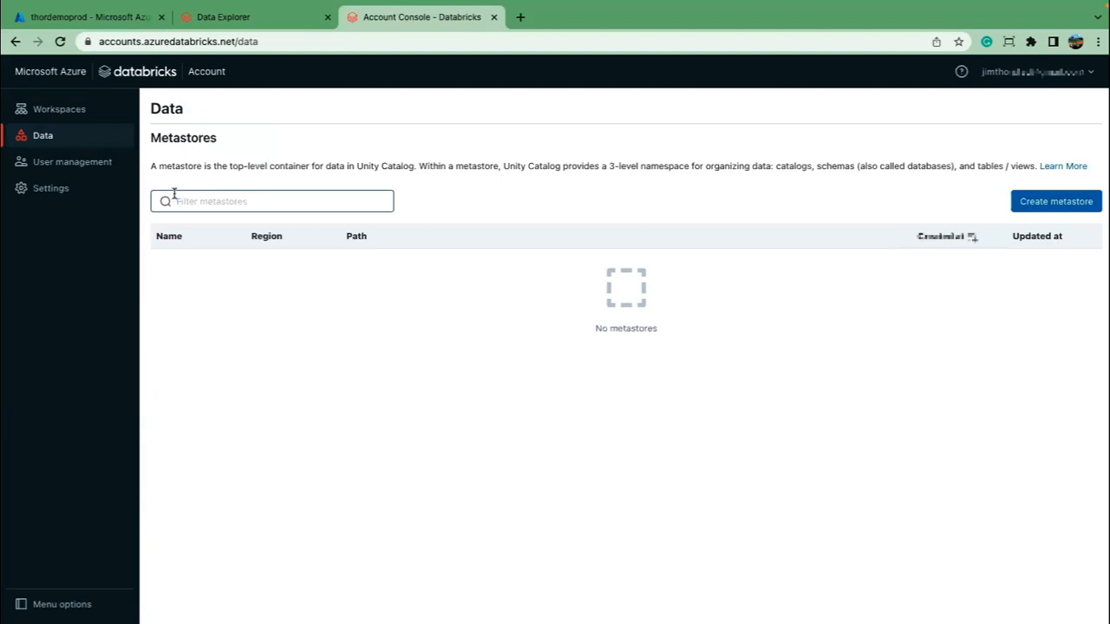
left_click(1050, 202)
left_click(227, 224)
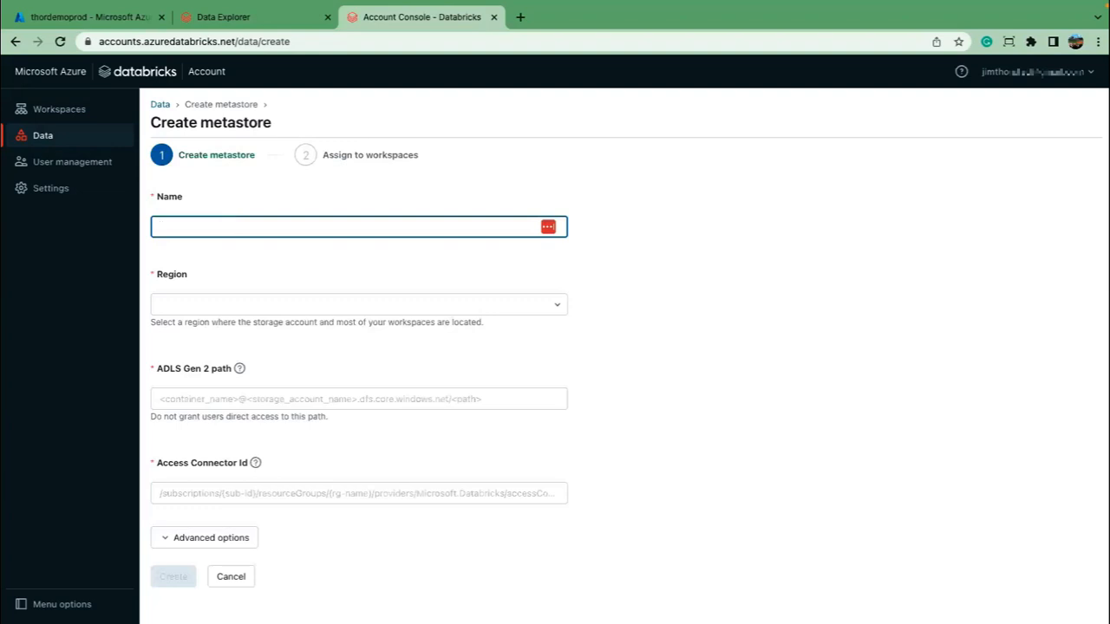
type("uc-metastore-eastus")
left_click_drag(259, 226, 221, 226)
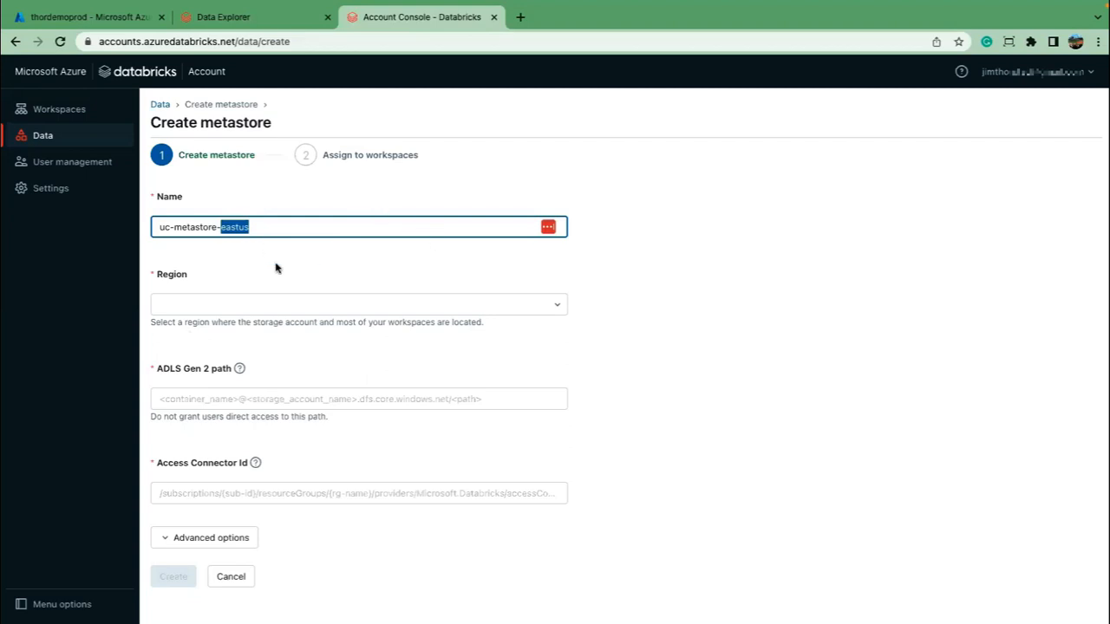
- Set the metastore's region to eastus
left_click(239, 306)
type("east")
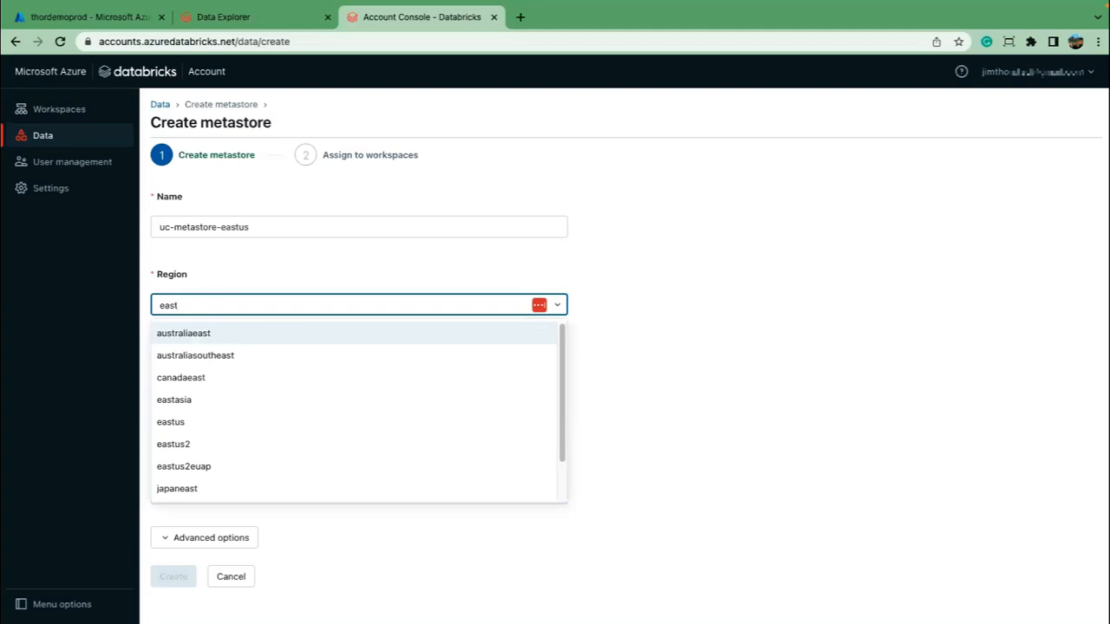
type("u")
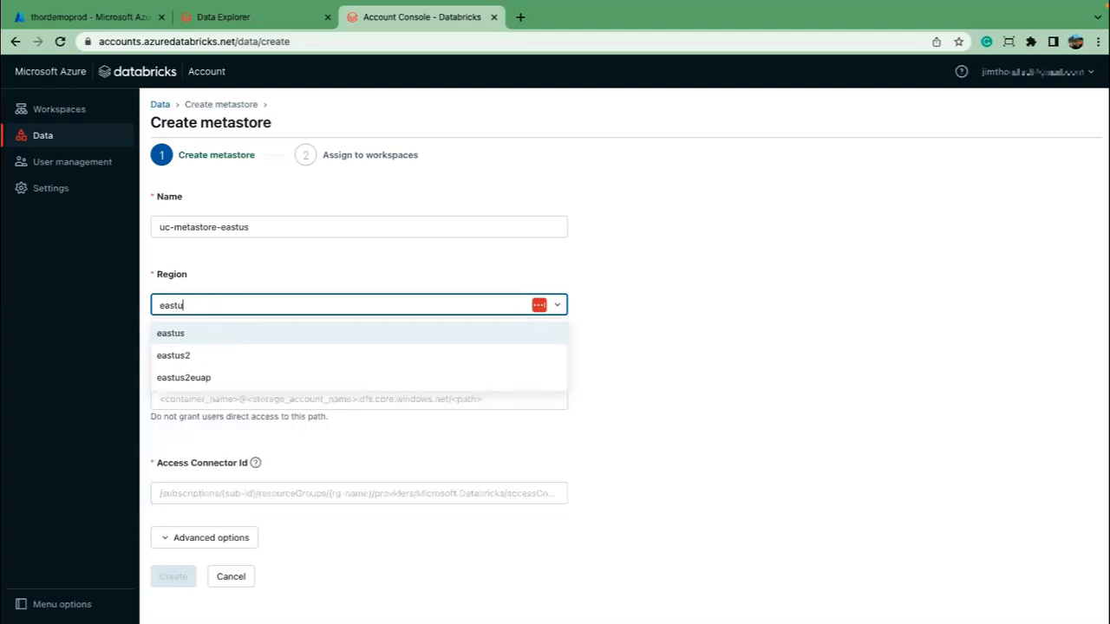
left_click(178, 333)
left_click(240, 400)
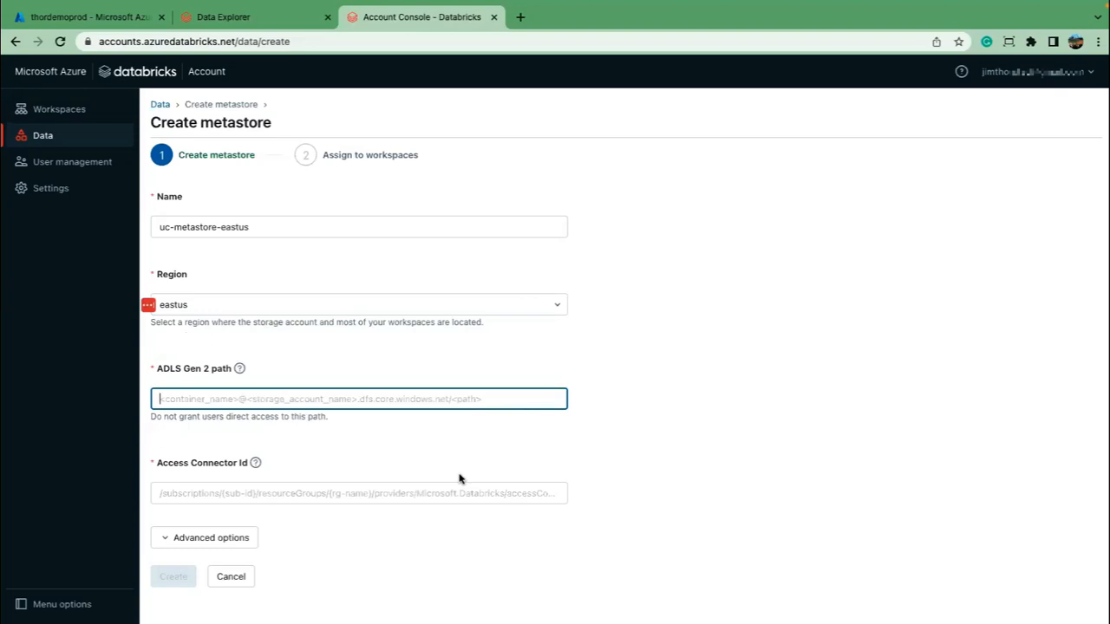
key("super+Tab")
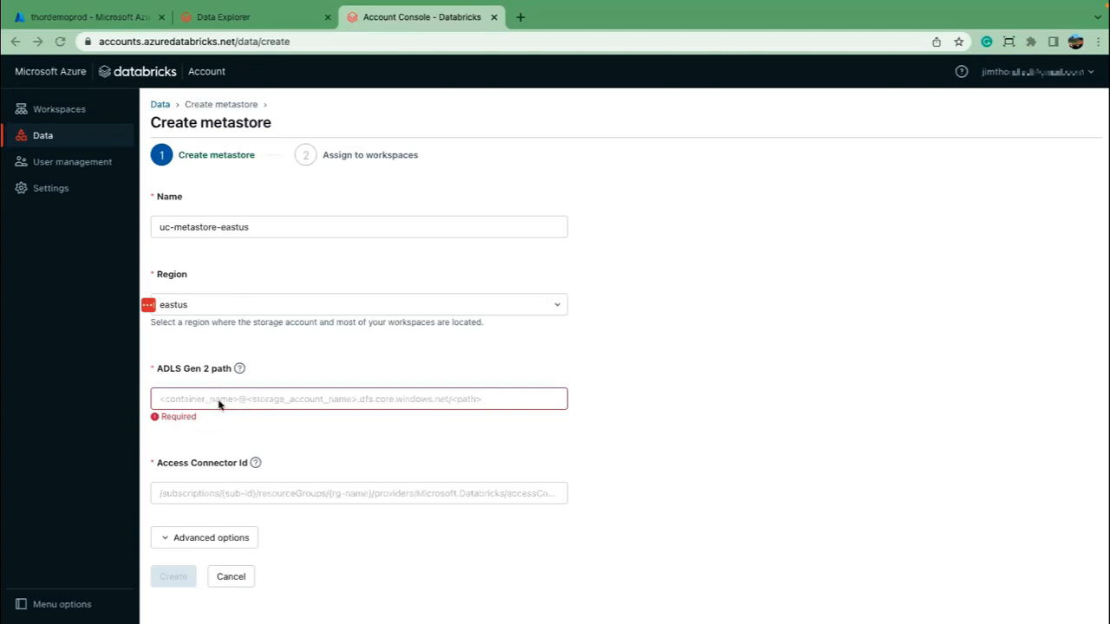
left_click(161, 400)
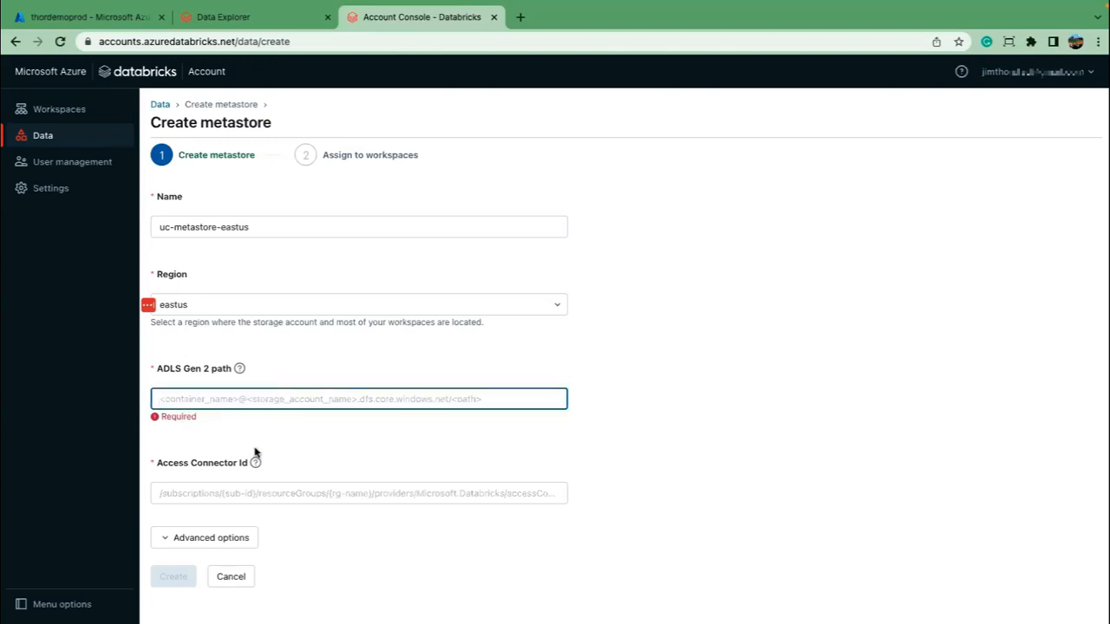
key("ctrl+v")
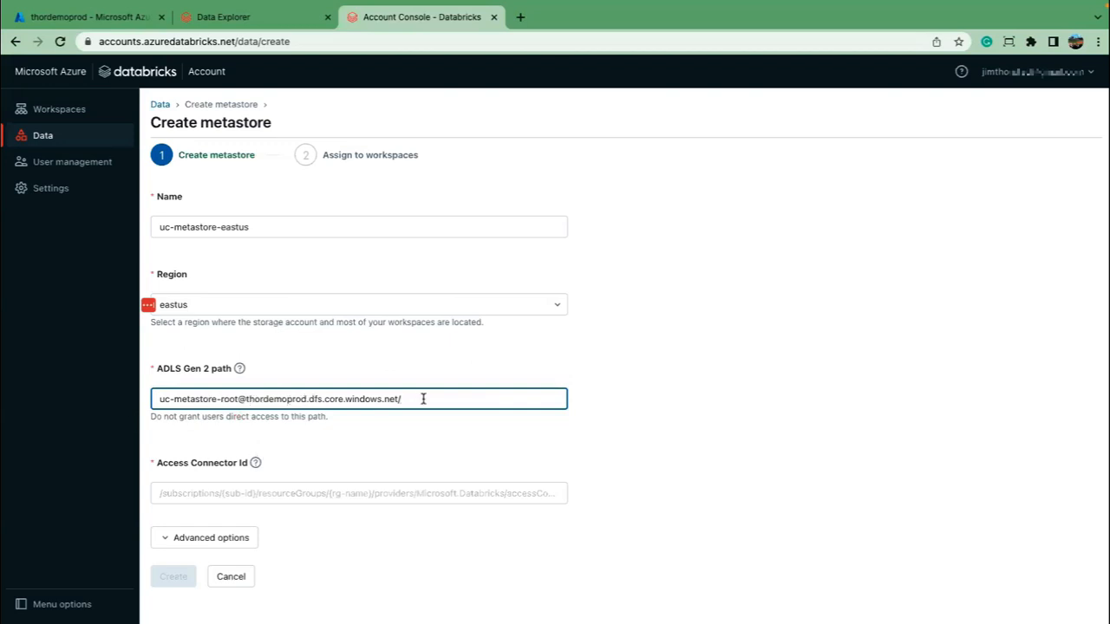
key("BackSpace")
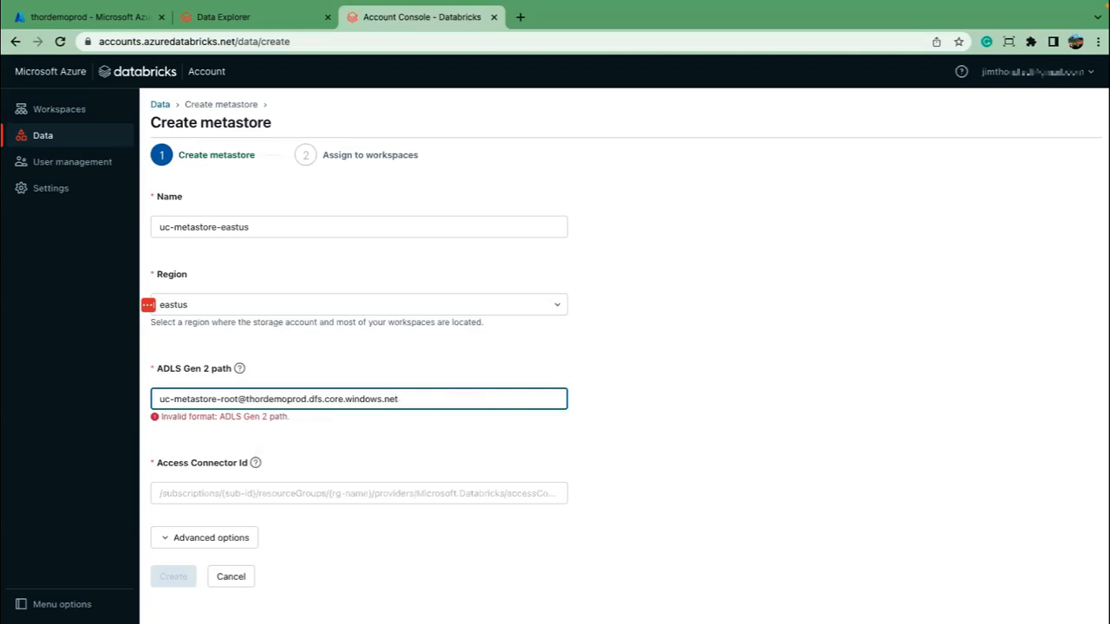
type("/")
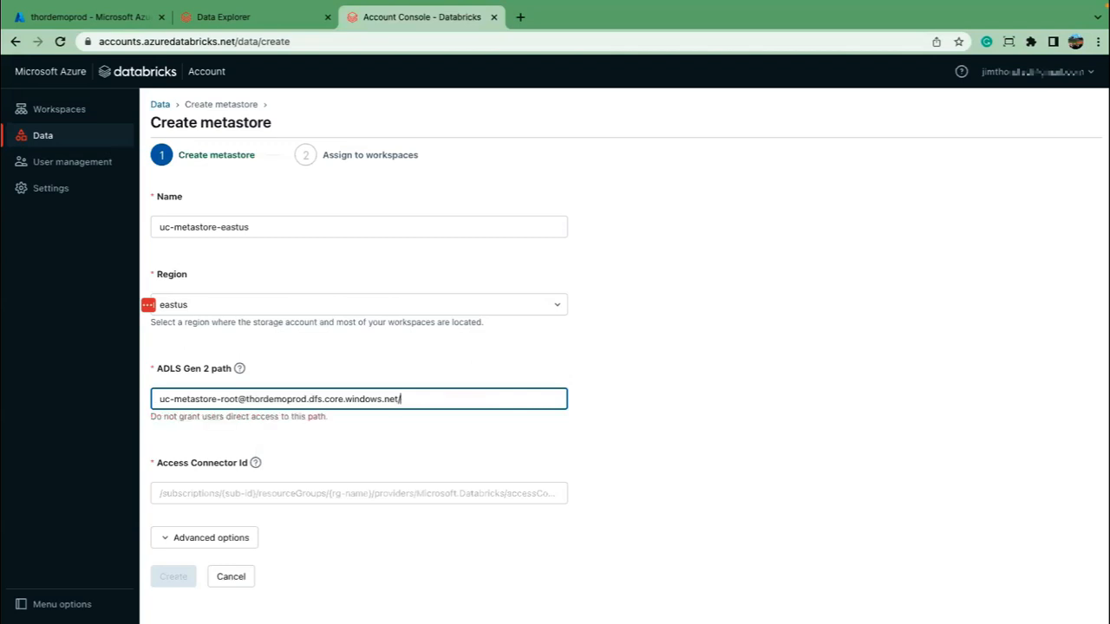
- Copy the resource ID of the prod-db-acc-conn access connector and enter it as the metastore's Access Connector Id
left_click(315, 495)
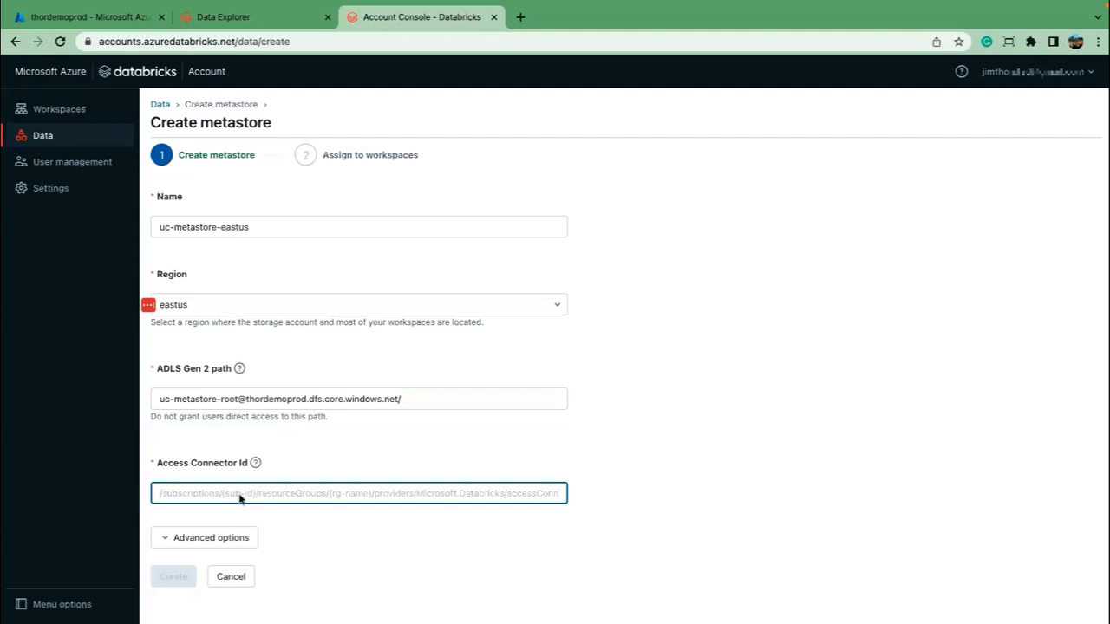
key("super+Tab")
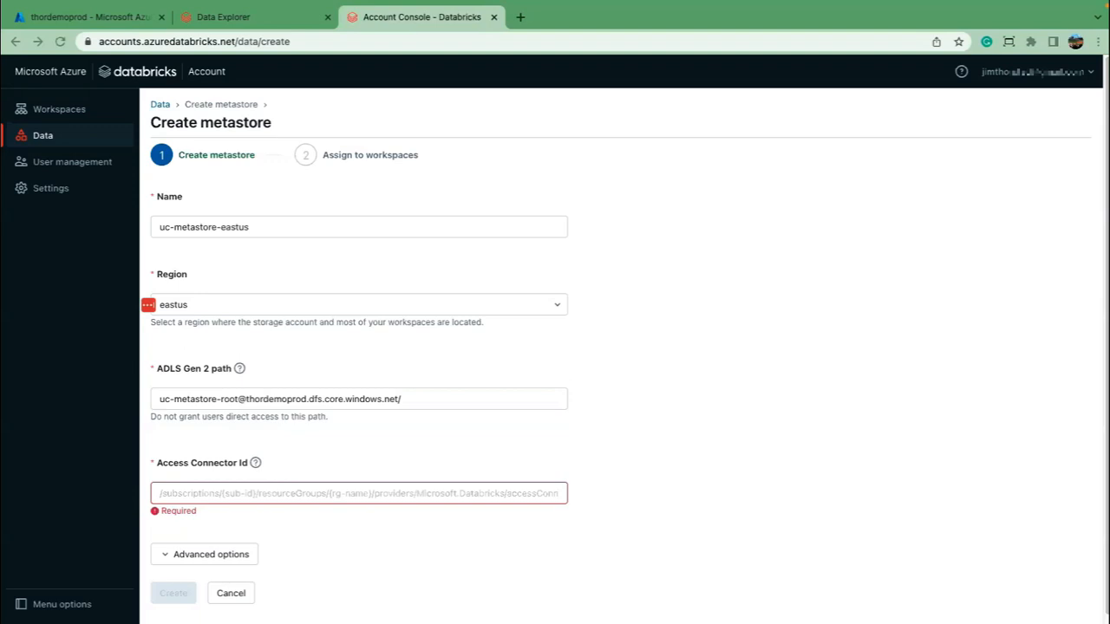
left_click(251, 495)
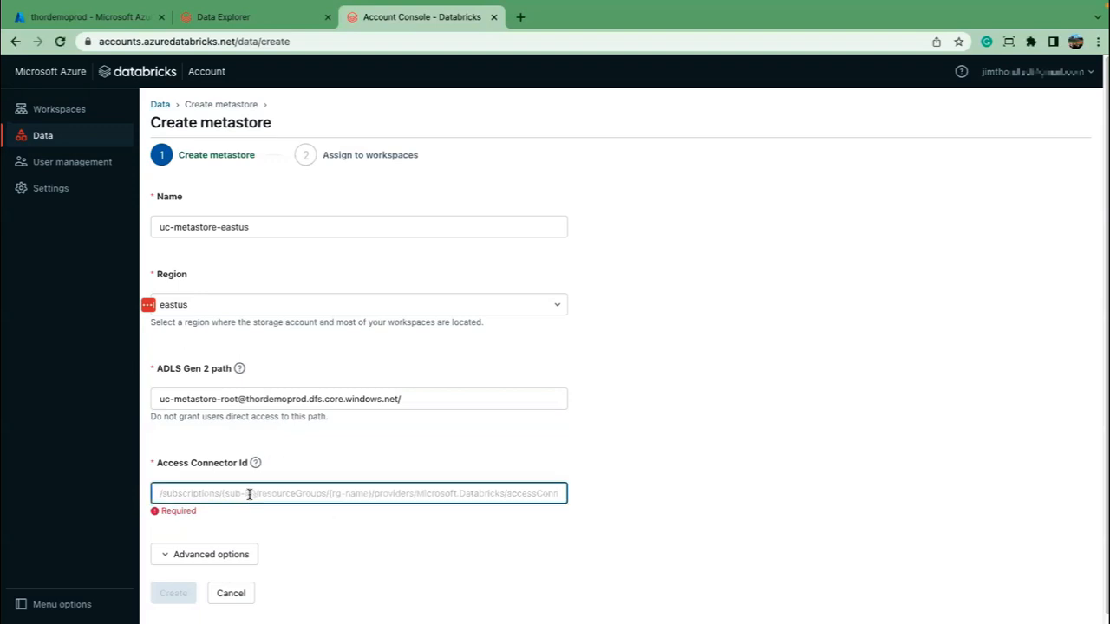
key("ctrl+v")
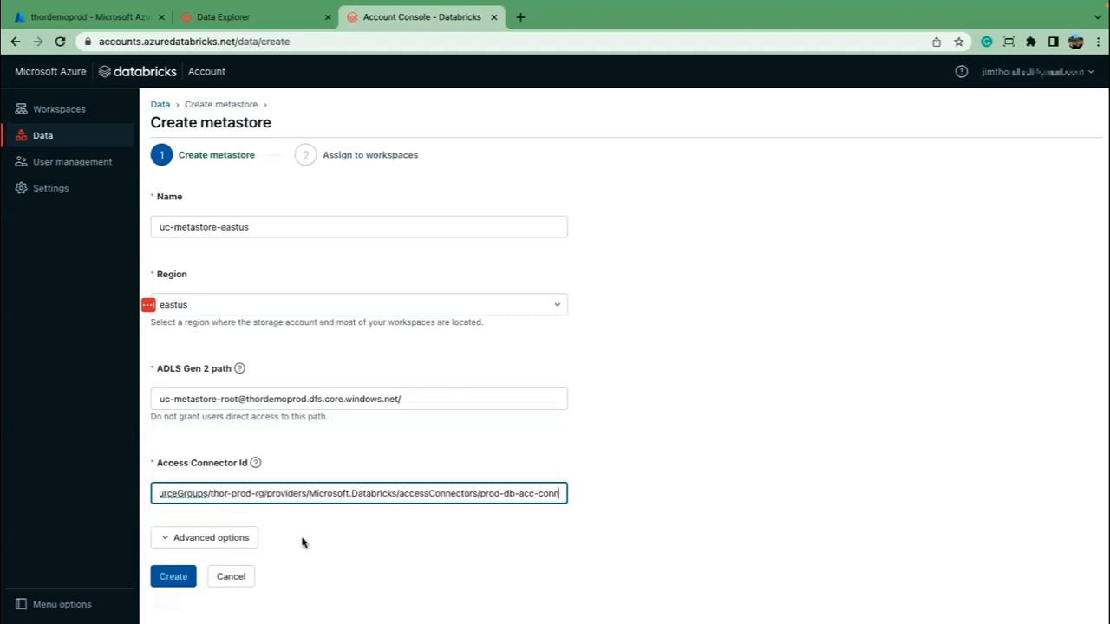
- Check the advanced options, leave the user assigned managed identity Id empty, and create the metastore
left_click(221, 539)
scroll(359, 557, "down", 2)
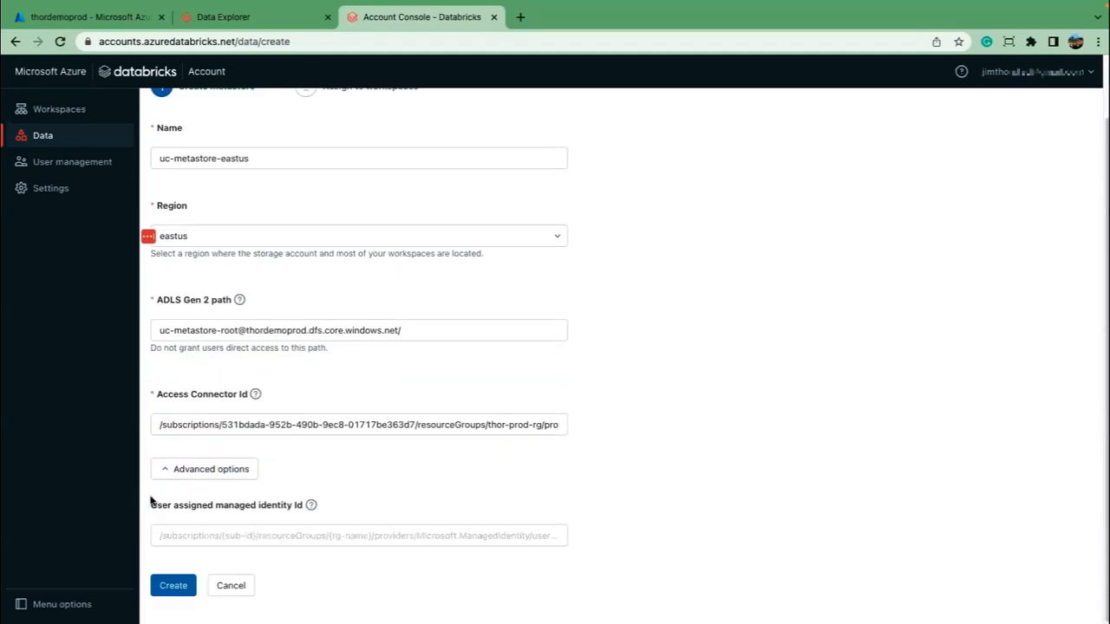
left_click(265, 534)
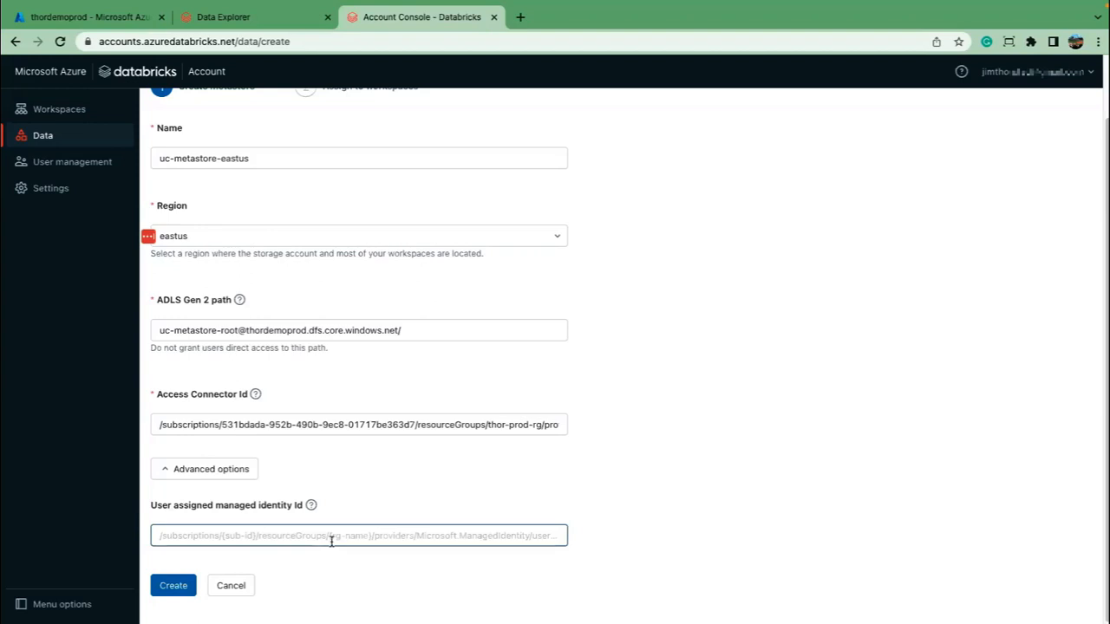
left_click(211, 469)
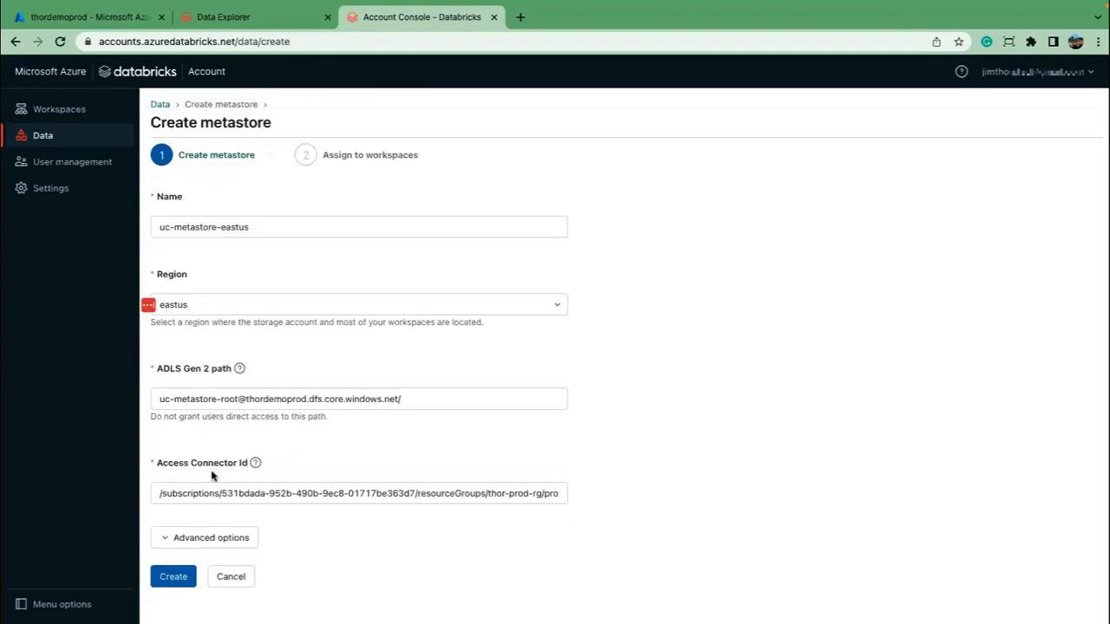
left_click(177, 579)
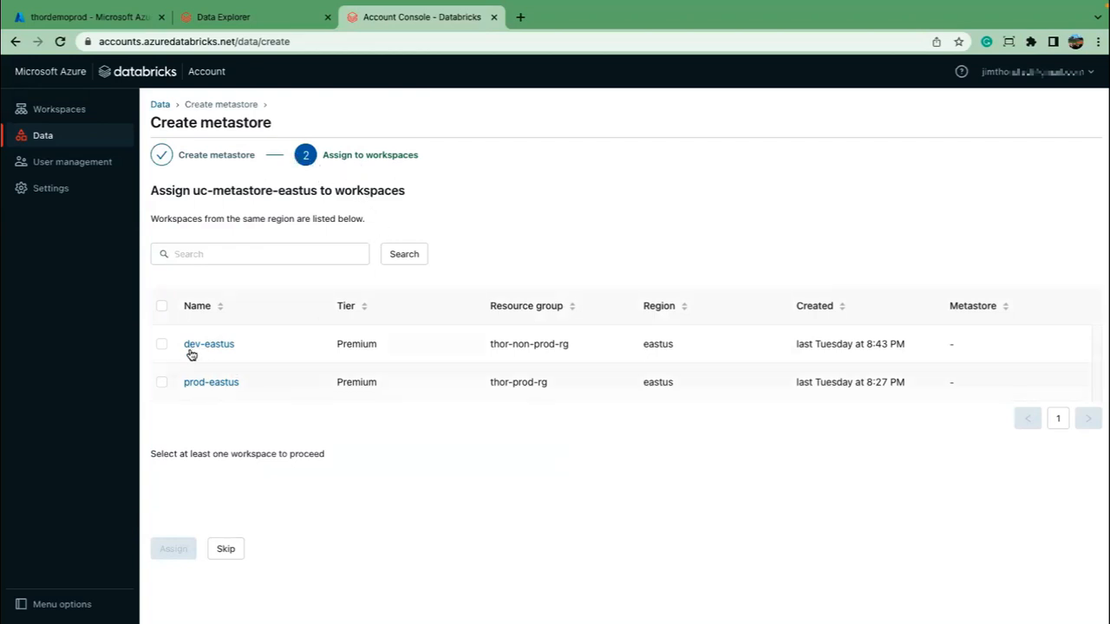
- Assign the metastore to the dev-eastus workspace, review the Unity Catalog readiness checks, and enable Unity Catalog
left_click(161, 346)
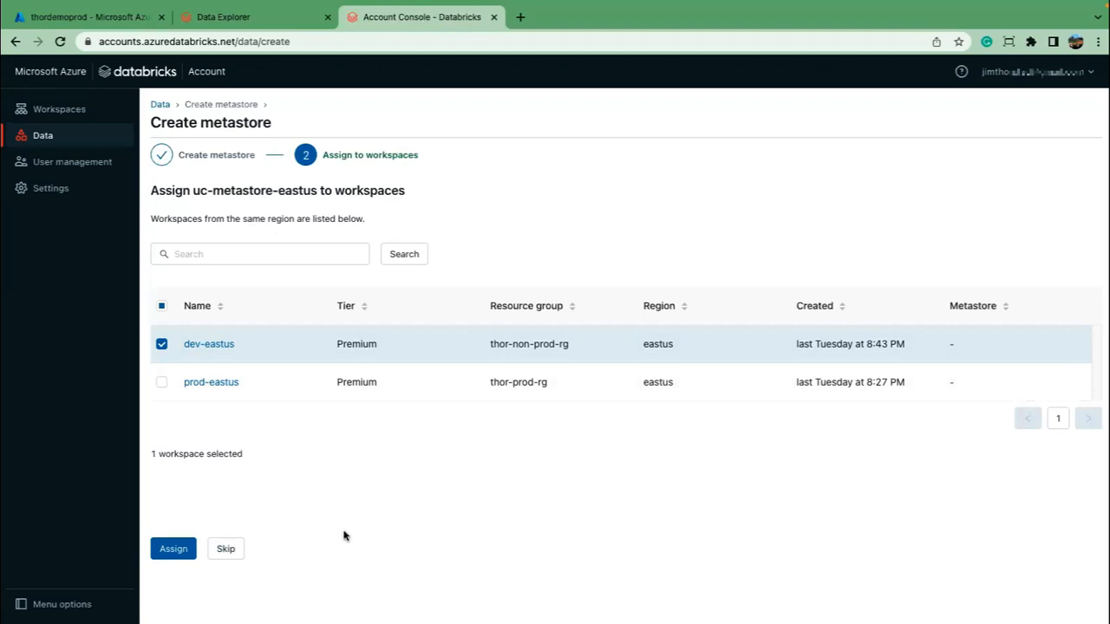
left_click(178, 551)
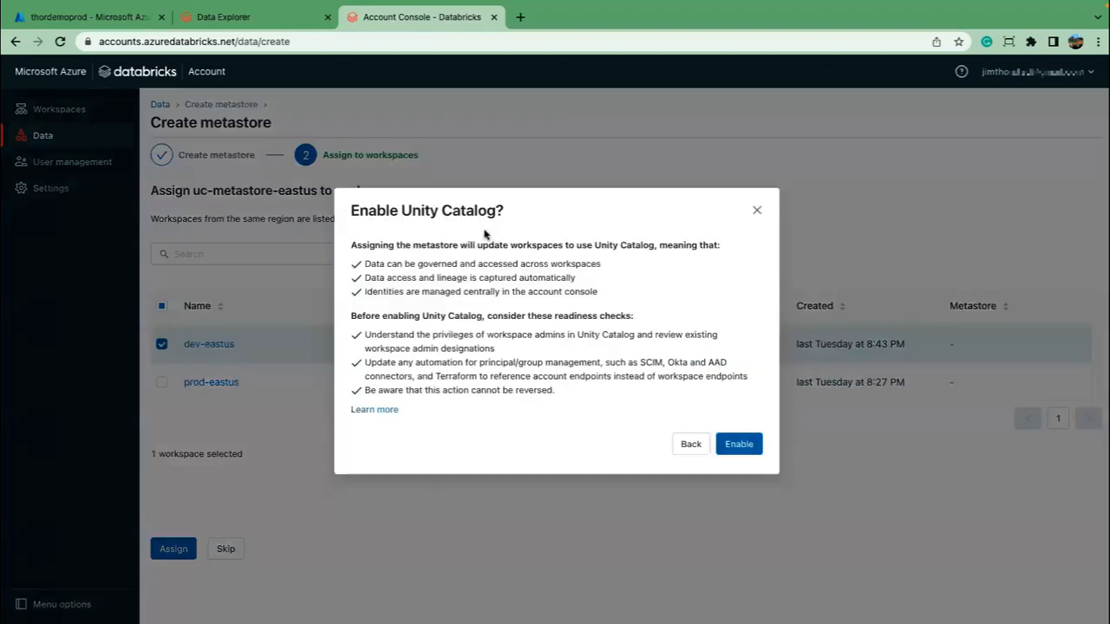
left_click_drag(379, 264, 597, 263)
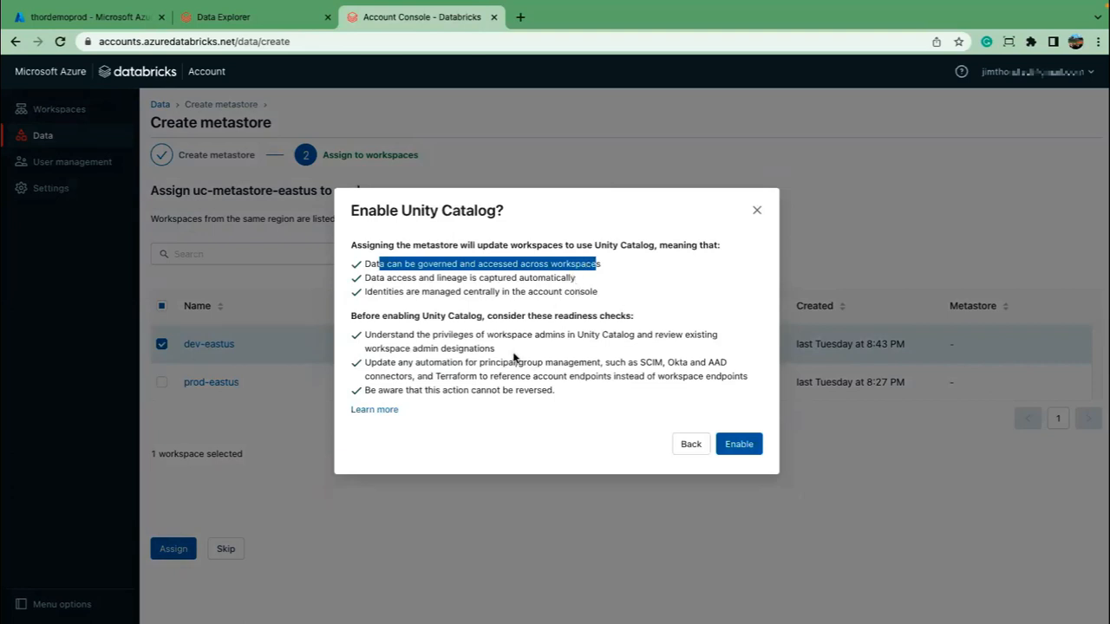
left_click_drag(371, 363, 682, 375)
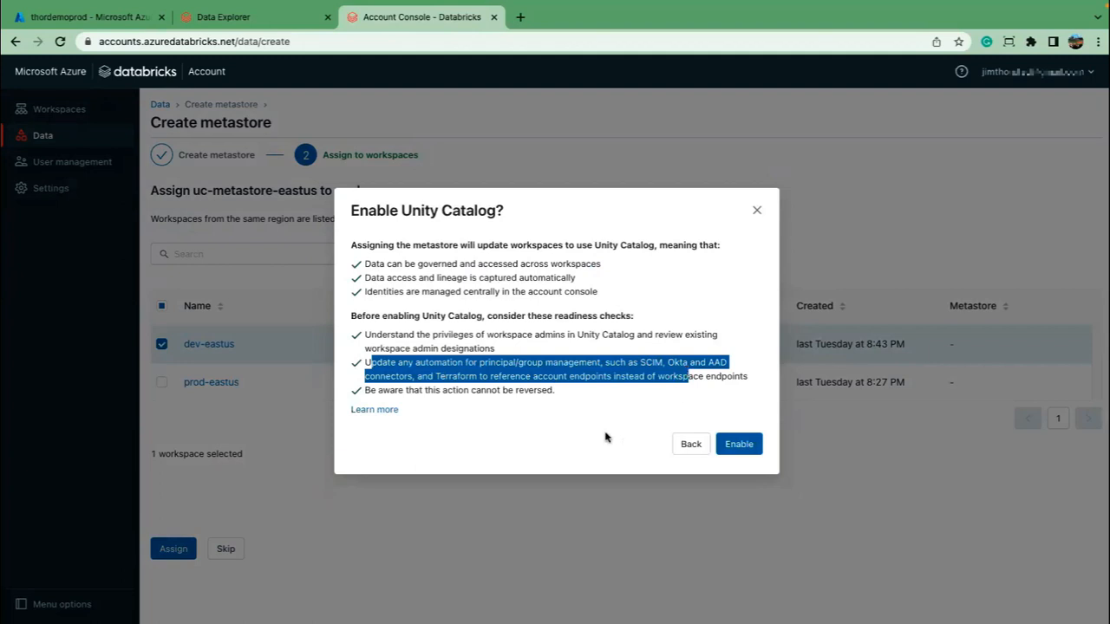
left_click(518, 390)
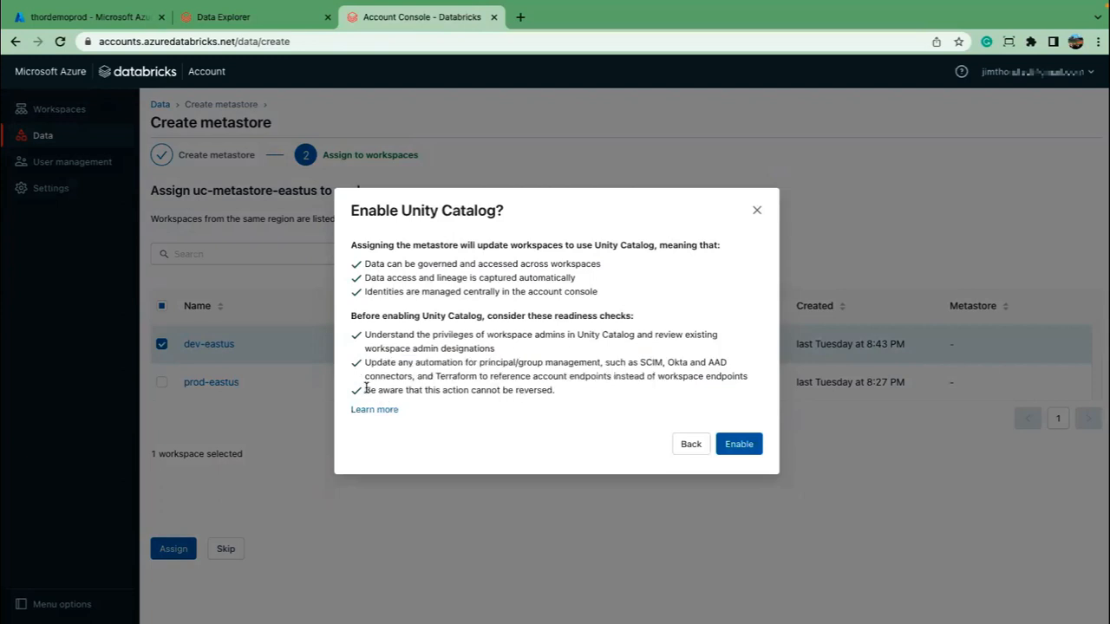
left_click_drag(364, 390, 556, 391)
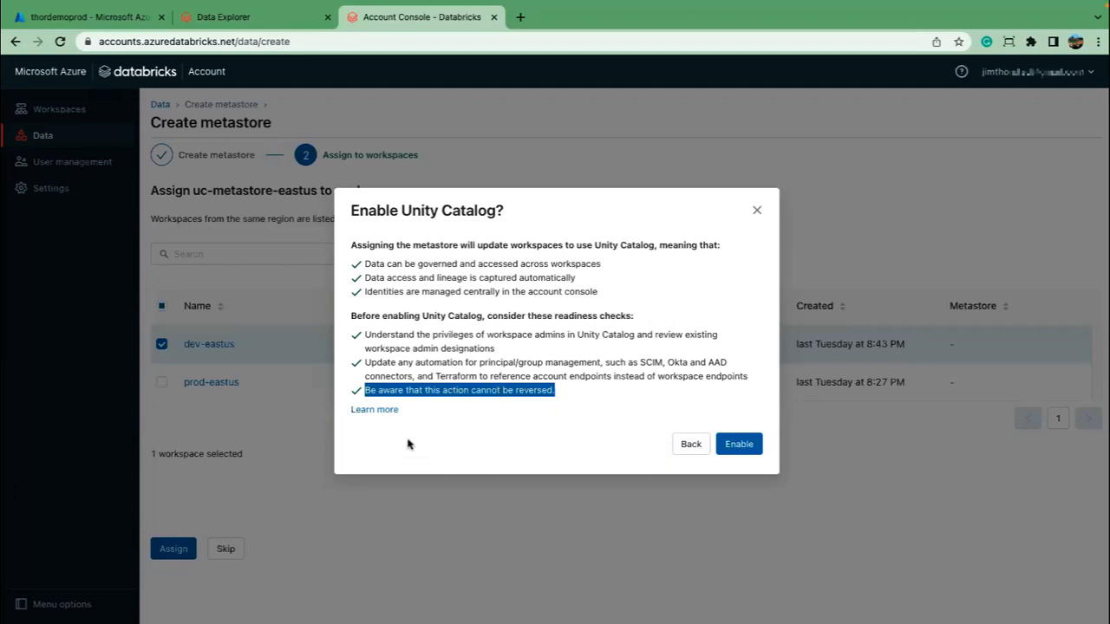
left_click(738, 444)
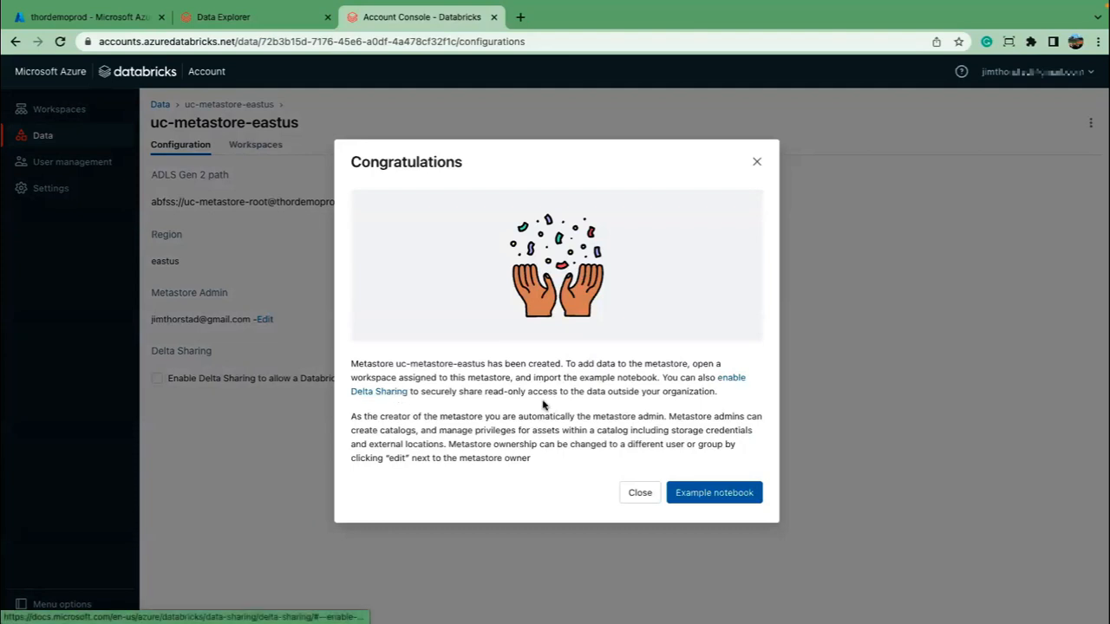
- View the documentation page for the example notebook, return to the account console and dismiss the metastore creation message
left_click(724, 493)
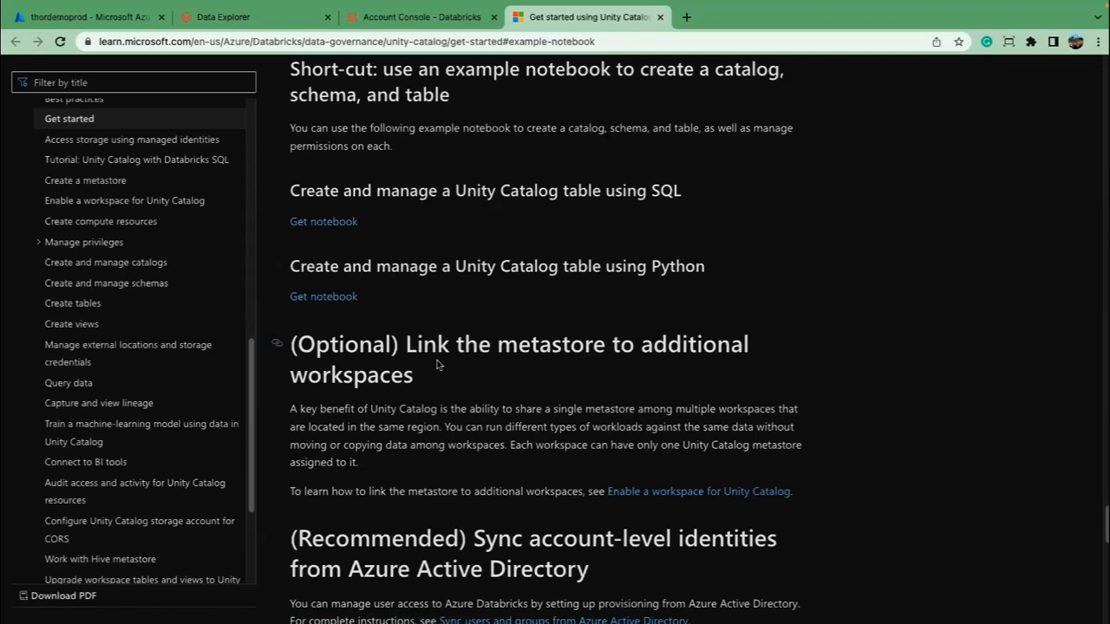
left_click(661, 19)
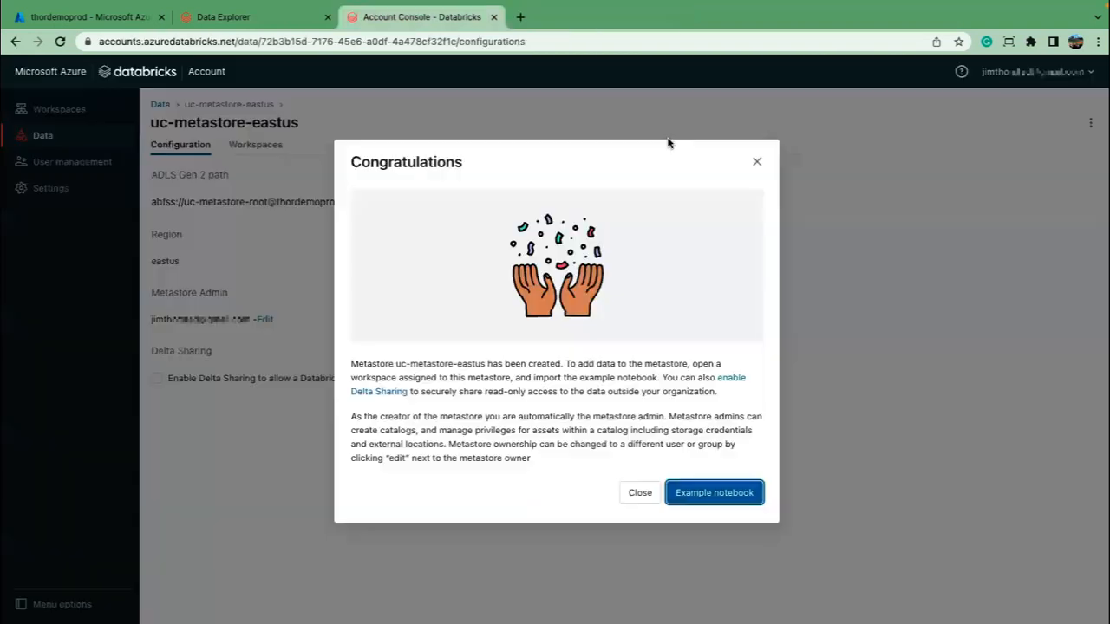
left_click(640, 495)
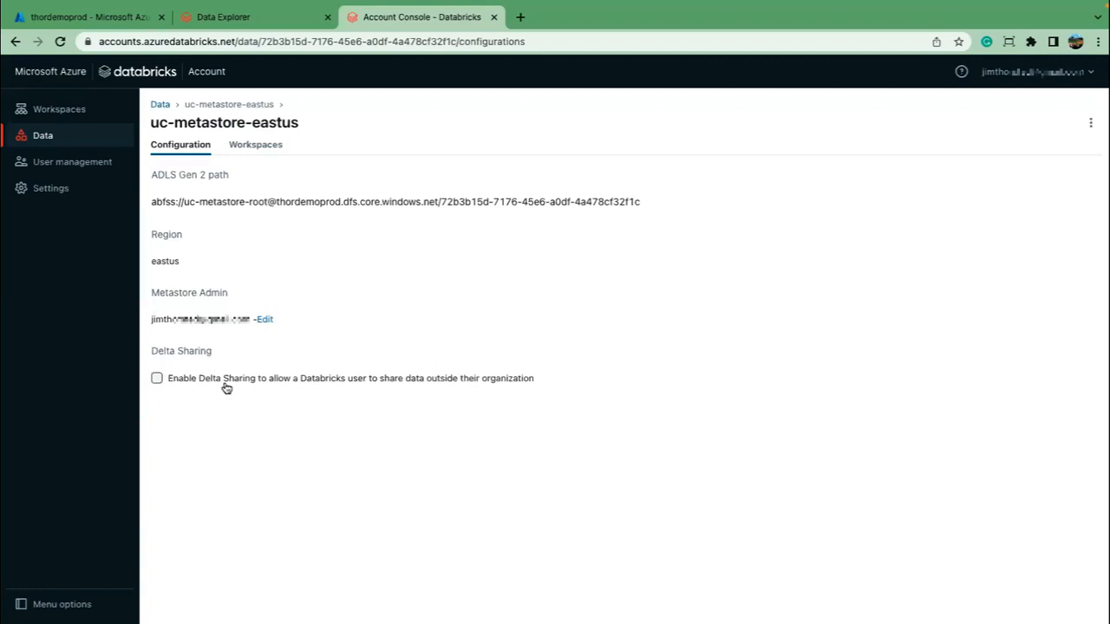
- Change the metastore admin to the UC Metastore Owners group and save
left_click(265, 320)
left_click(434, 360)
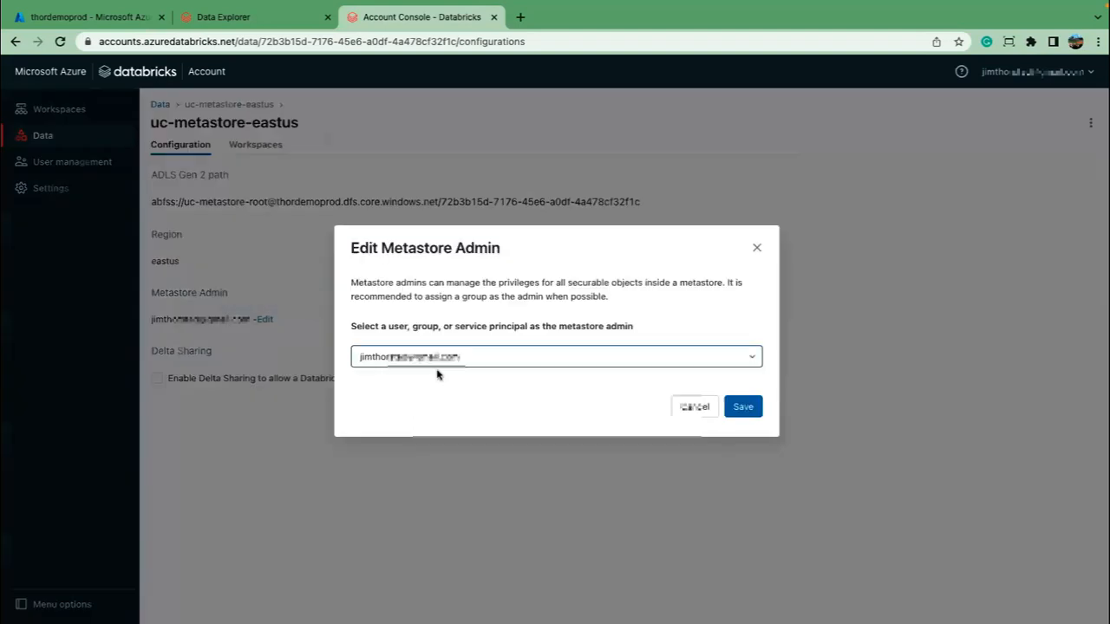
scroll(469, 456, "down", 1)
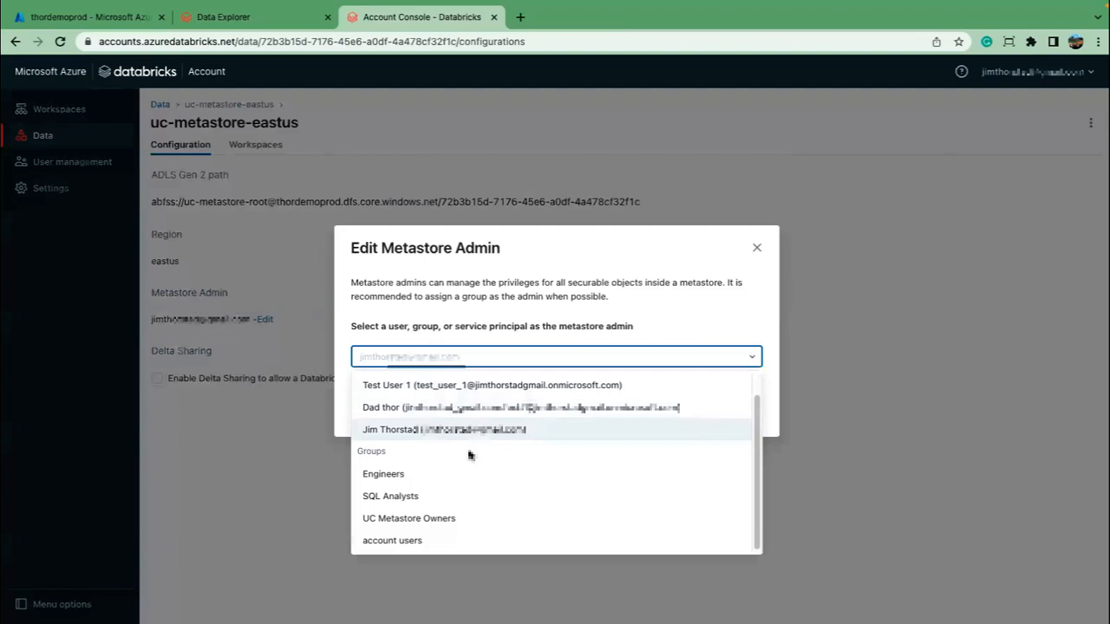
left_click(378, 521)
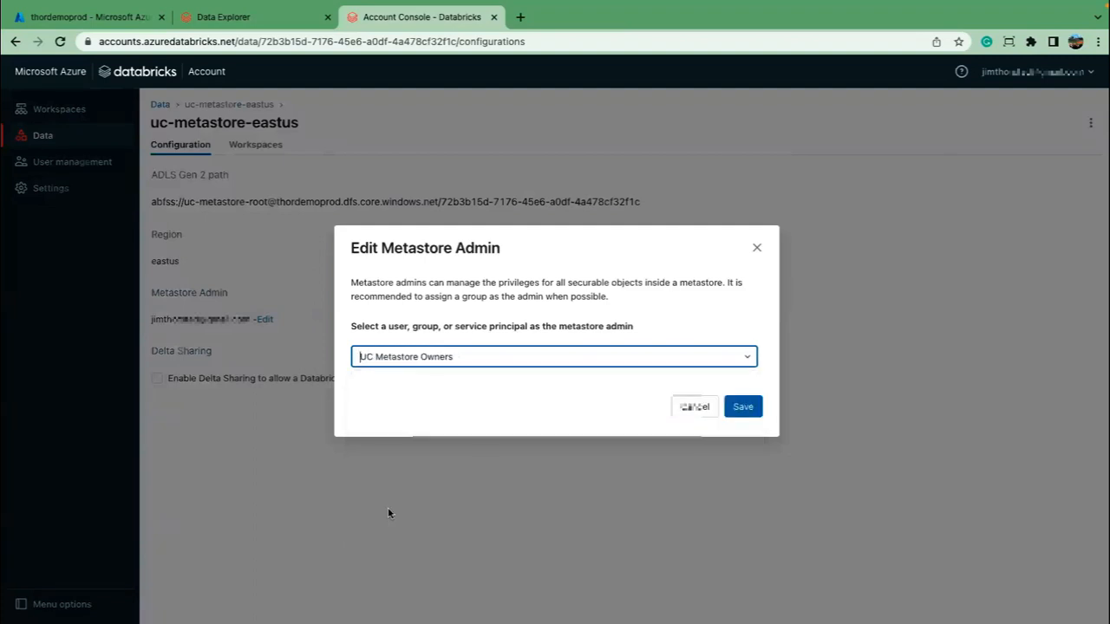
left_click(743, 406)
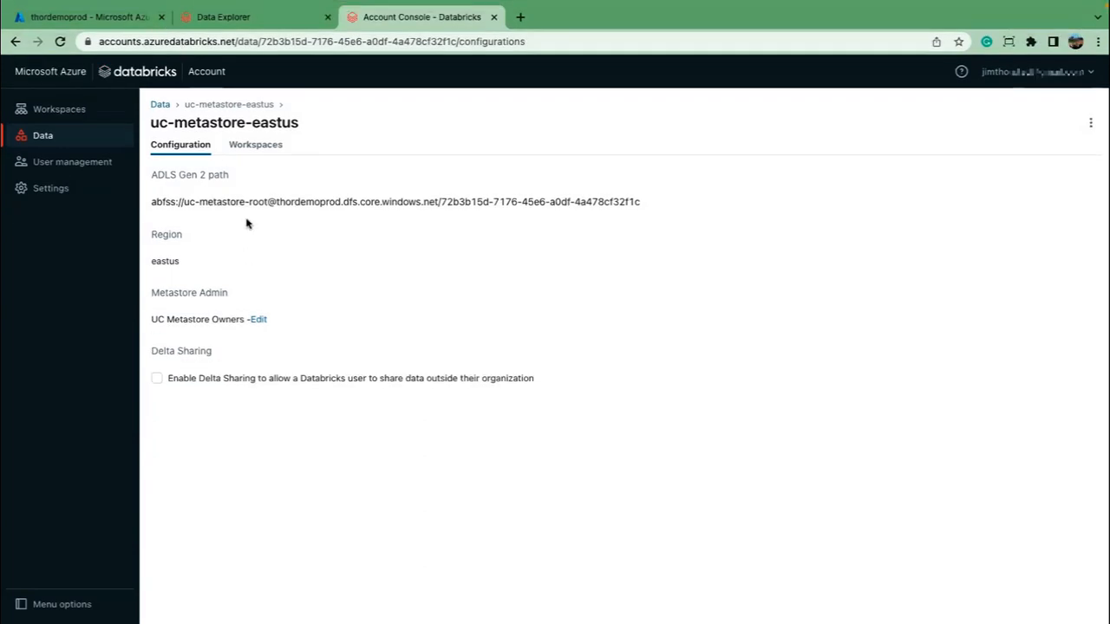
- Switch to the dev-eastus workspace's Data Explorer and reload it to examine the catalogs under uc-metastore-eastus
left_click(237, 19)
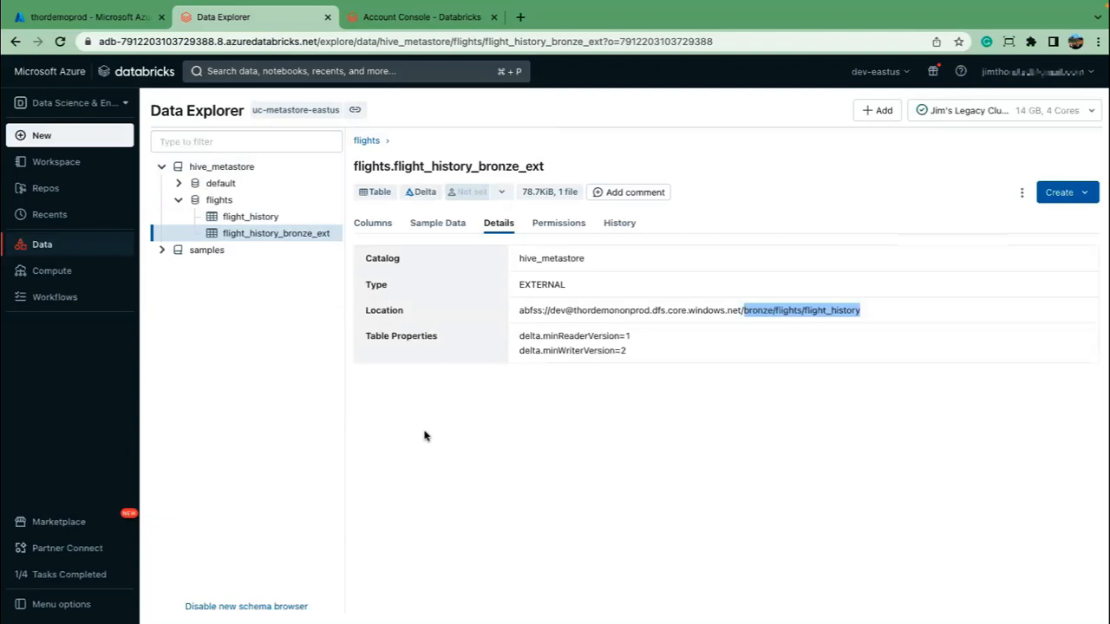
left_click(198, 140)
left_click(60, 42)
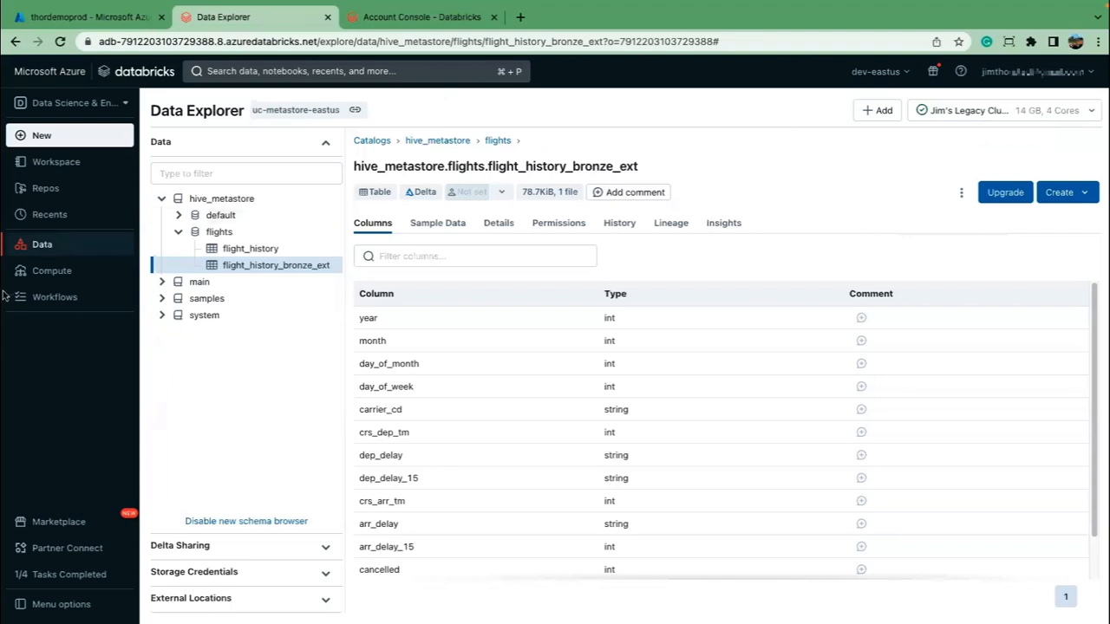
- Open the Compute page in a separate browser tab and start a new cluster configured as single node
right_click(62, 272)
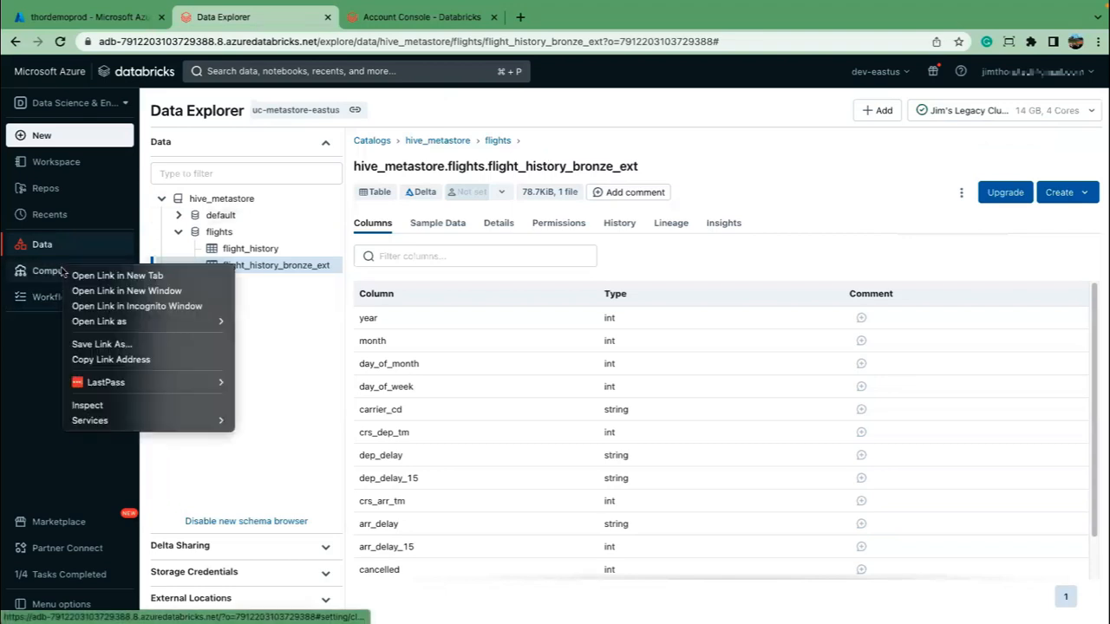
left_click(112, 276)
left_click(418, 14)
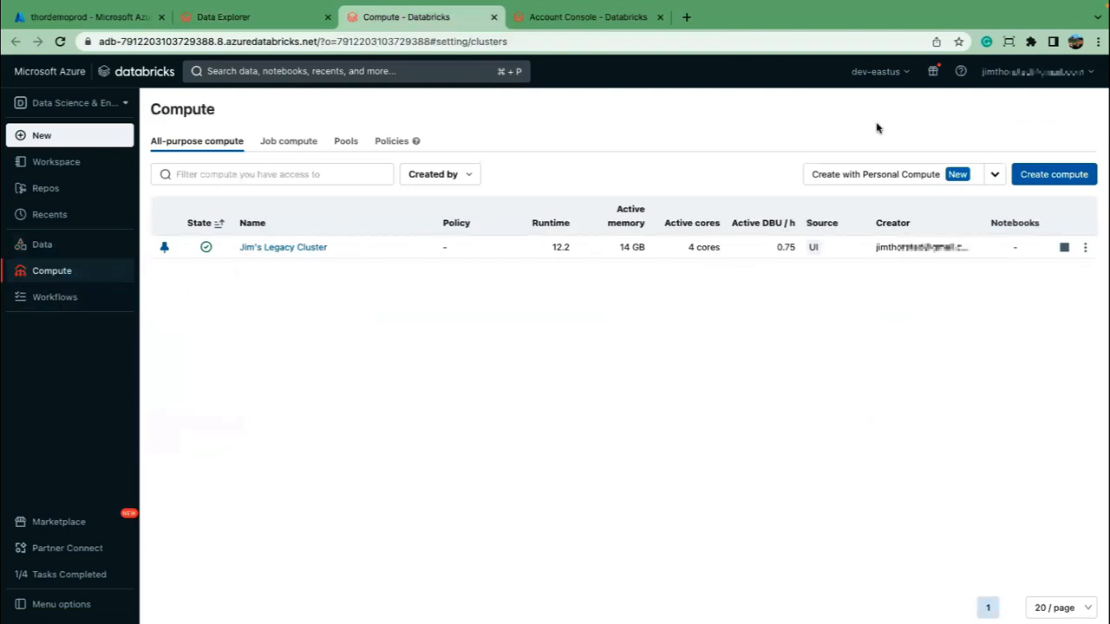
left_click(1042, 176)
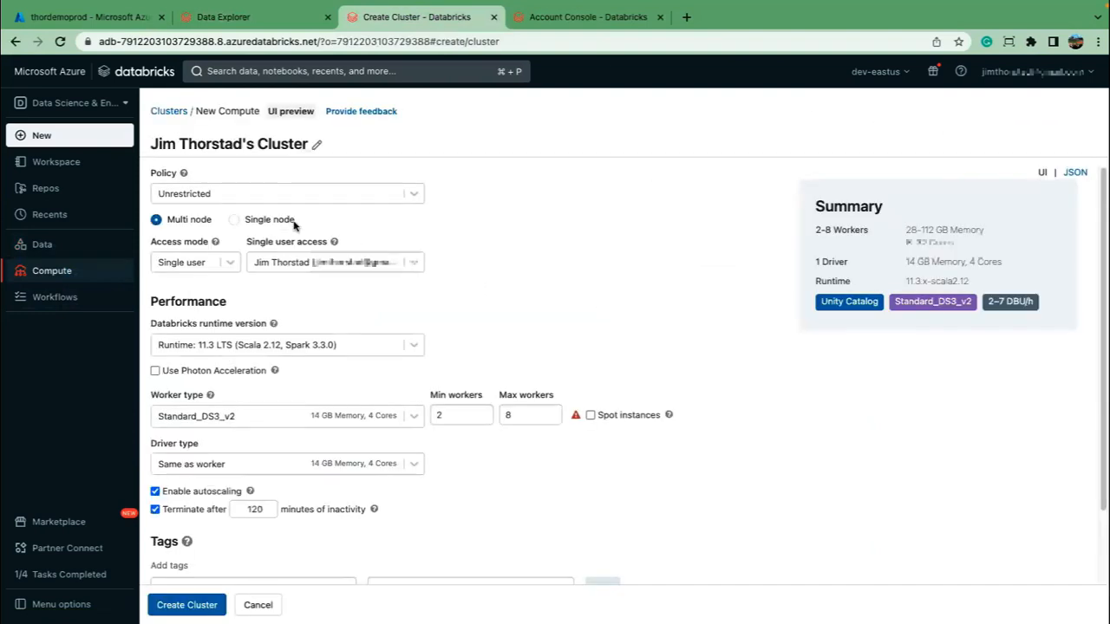
left_click(234, 219)
mouse_move(333, 242)
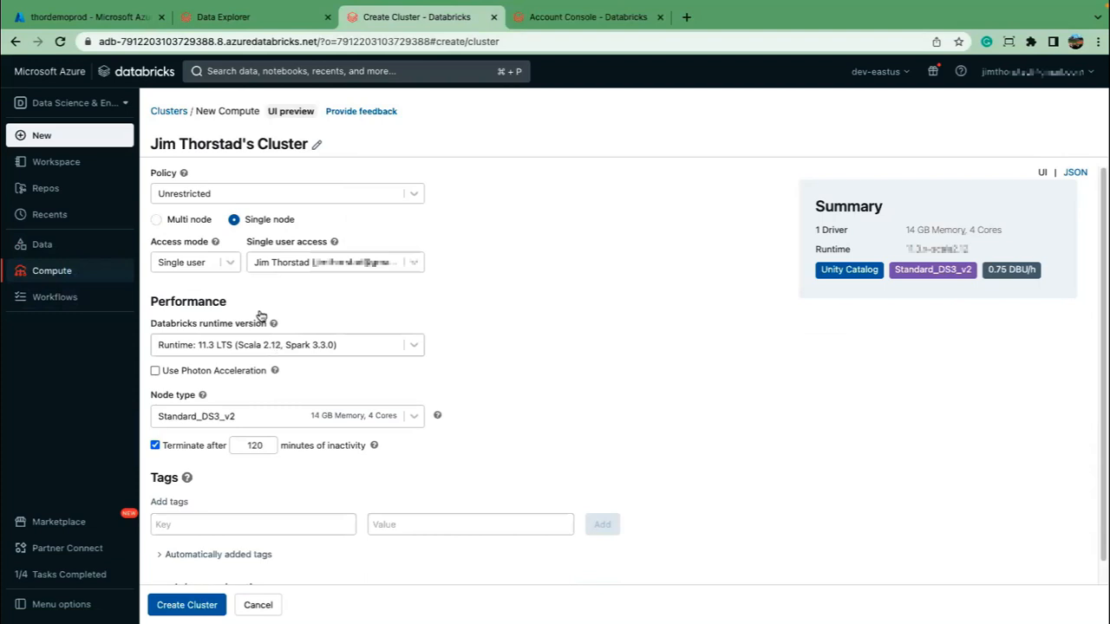
- Set the new cluster to terminate after 30 minutes of inactivity and use the standard 12.2 LTS runtime
double_click(257, 445)
type("30")
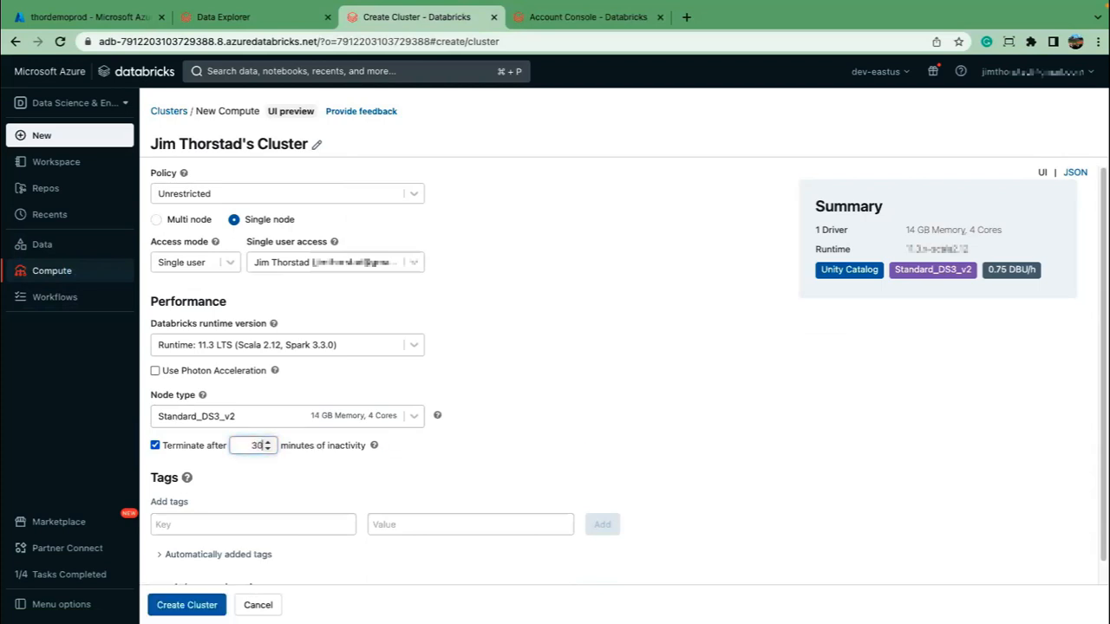
left_click(569, 409)
left_click(414, 345)
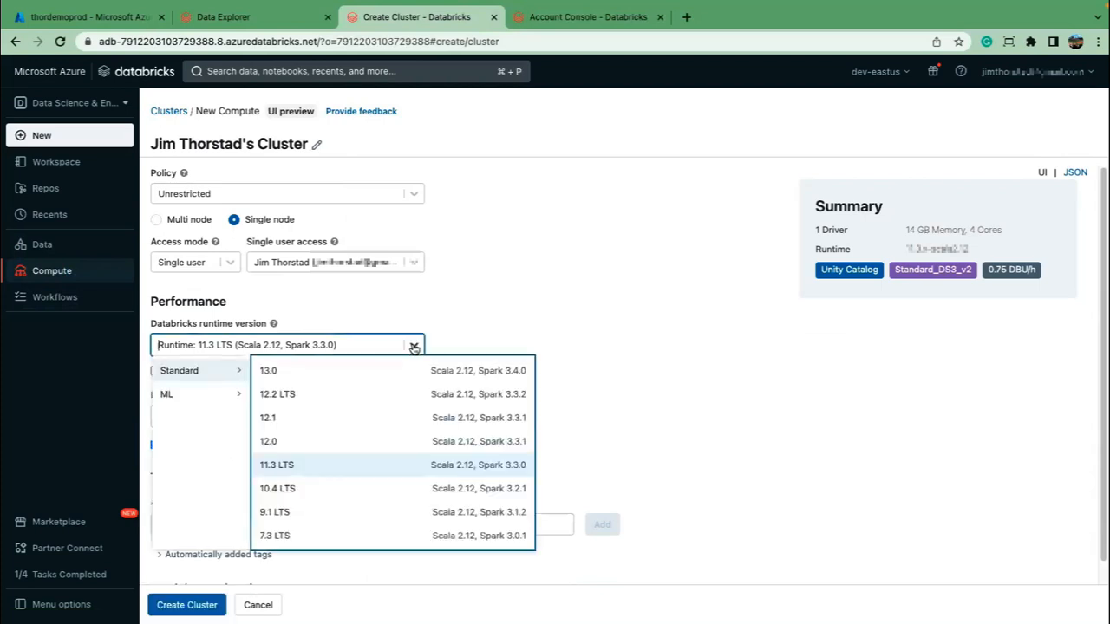
left_click(276, 394)
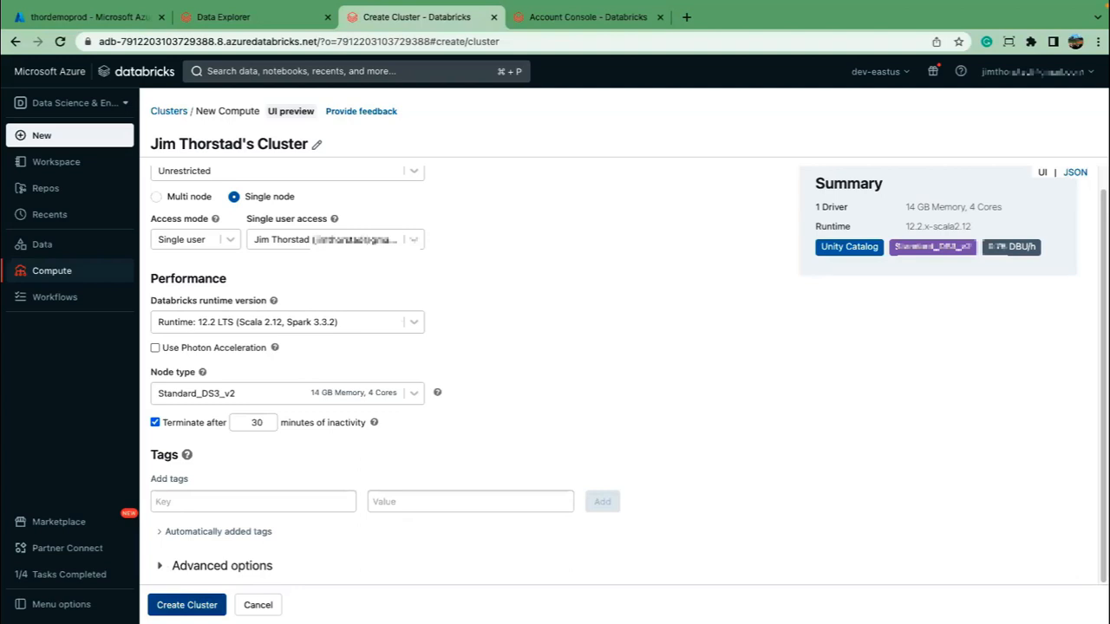
- Add "fs.azure.account.key.thordemononprod.dfs.core.windows.net {{secrets/dev-secret-scope/non-prod-storage-key}}" to the cluster's Spark config and create the cluster
left_click(374, 495)
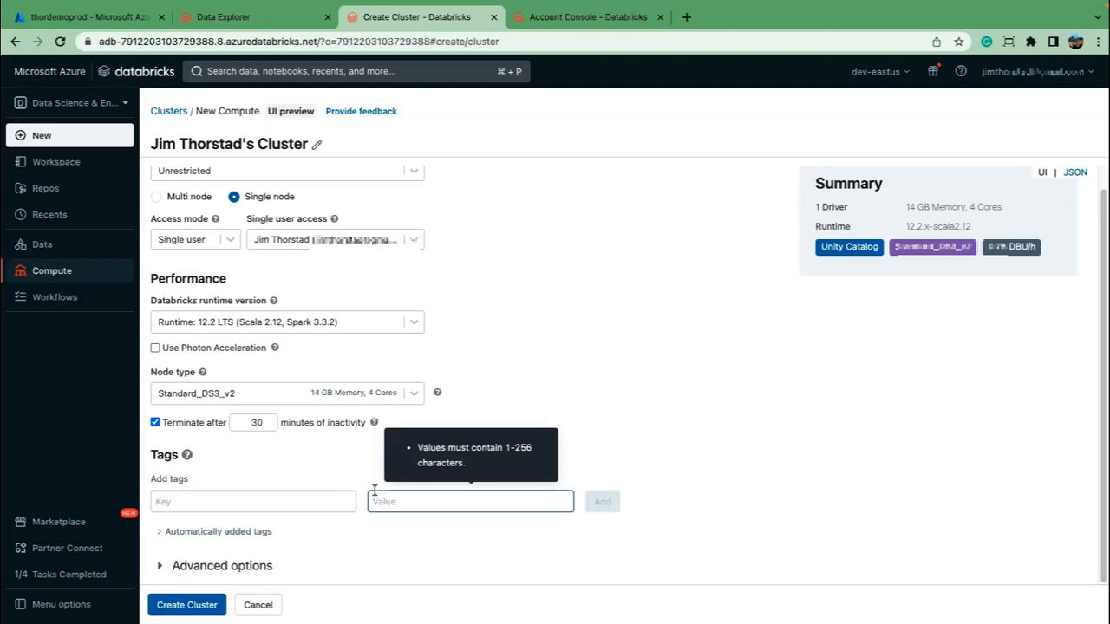
left_click(456, 551)
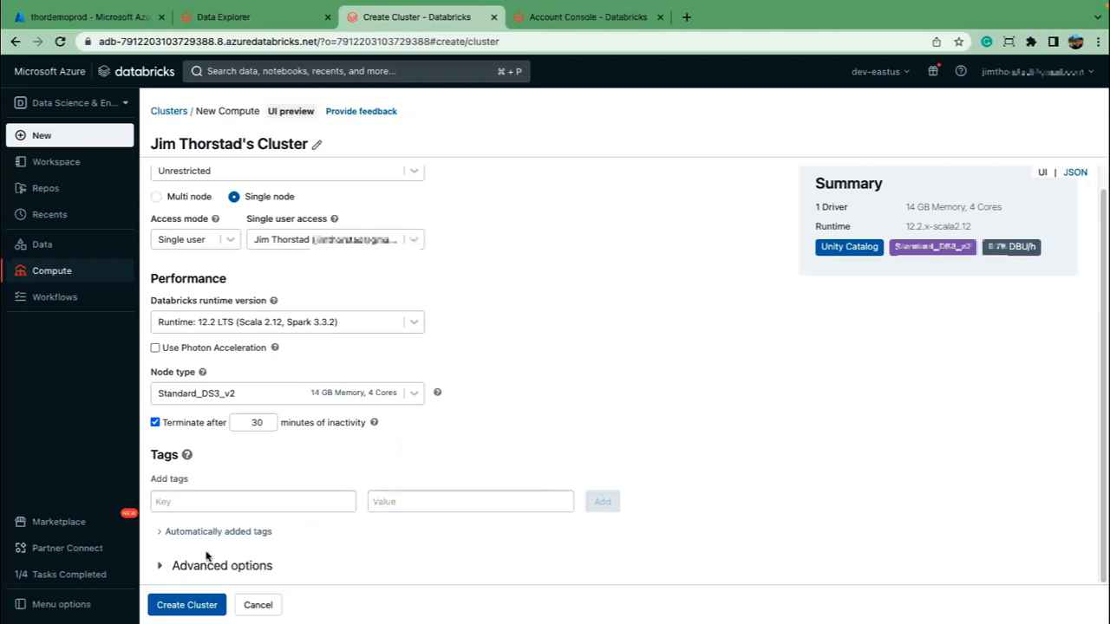
left_click(161, 569)
scroll(283, 558, "down", 4)
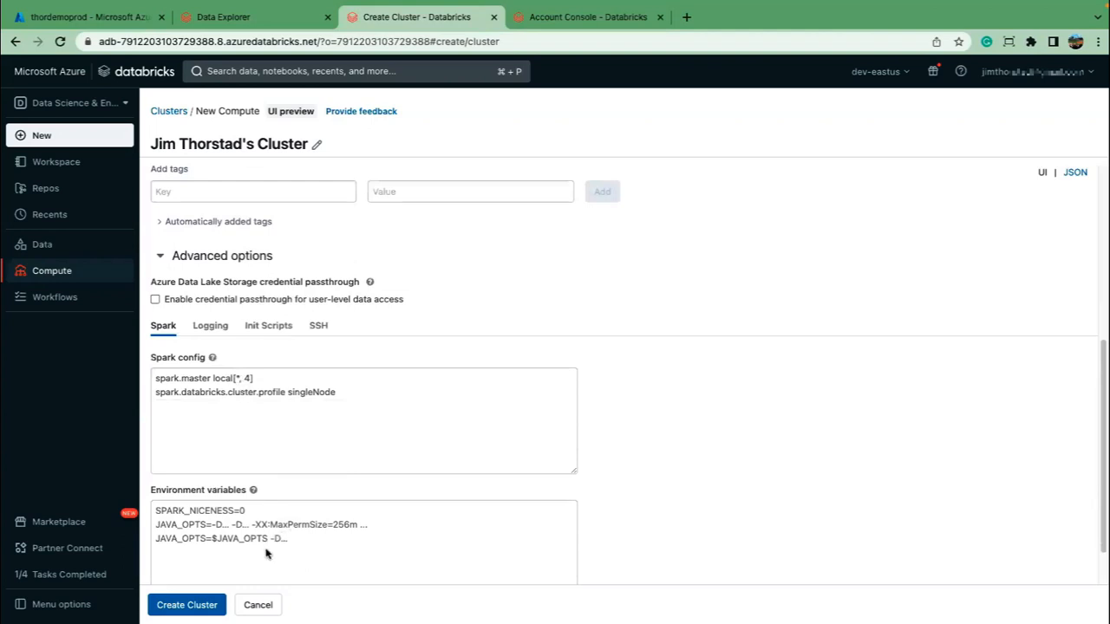
left_click(217, 416)
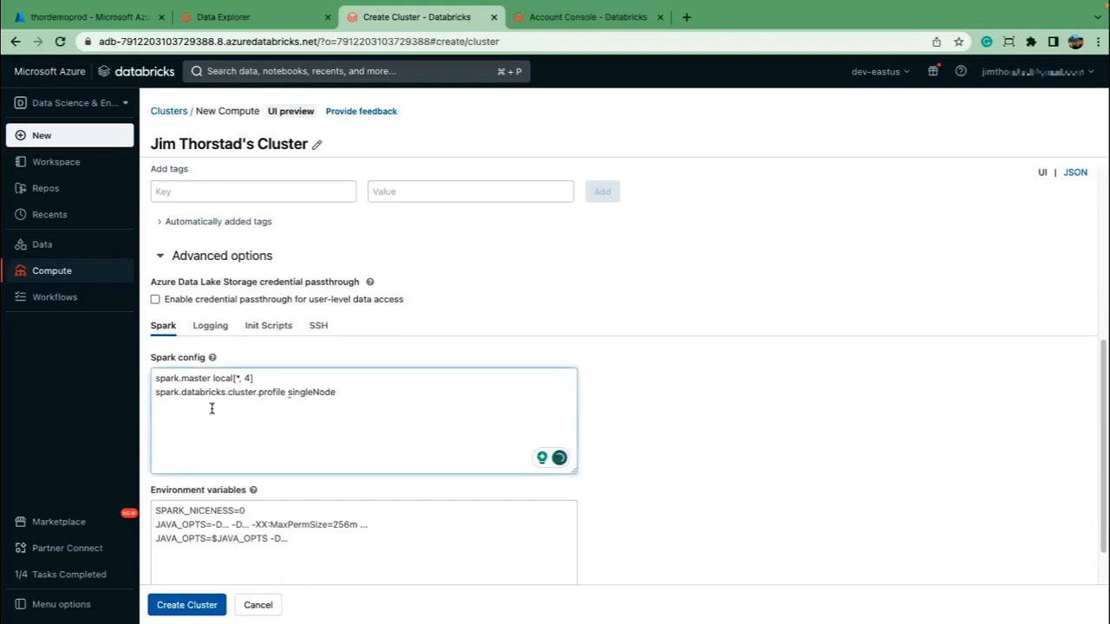
type("fs.azure.account.key.thordemononprod.dfs.core.windows.net {{secrets/dev-secret-scope/non-prod-storage-key}}")
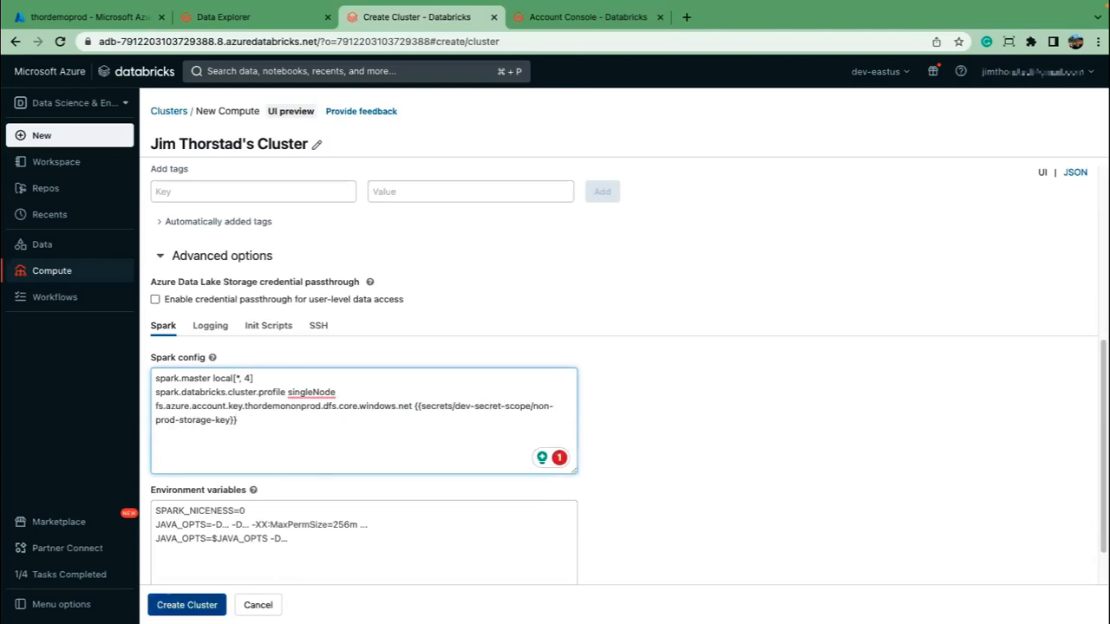
left_click(186, 605)
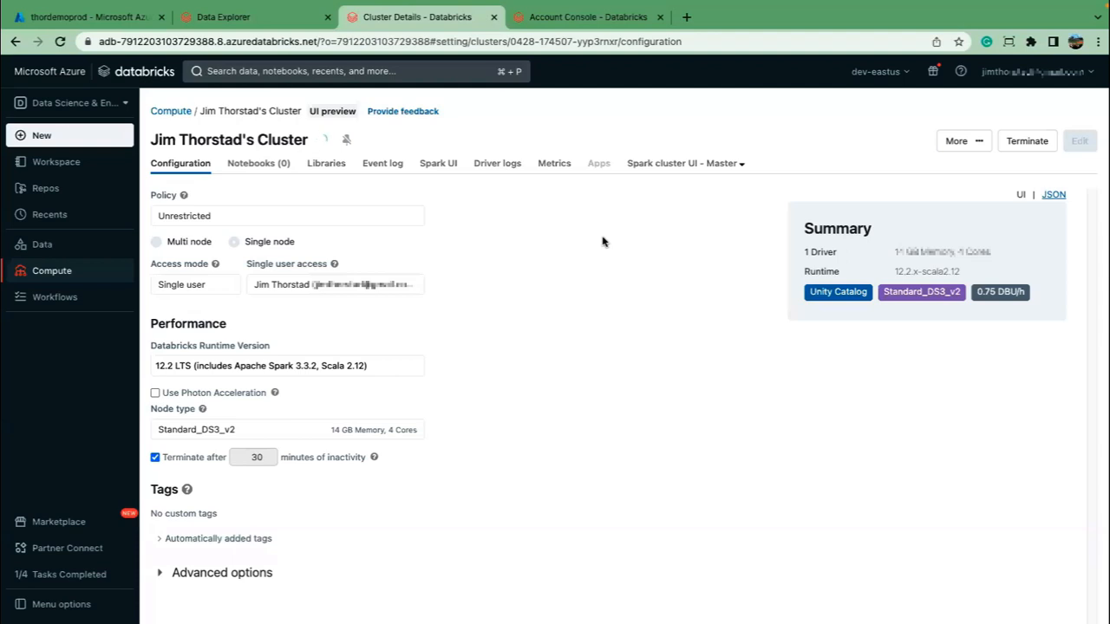
- Open the SQL environment in a separate browser tab and view its SQL warehouses
left_click(126, 105)
right_click(54, 192)
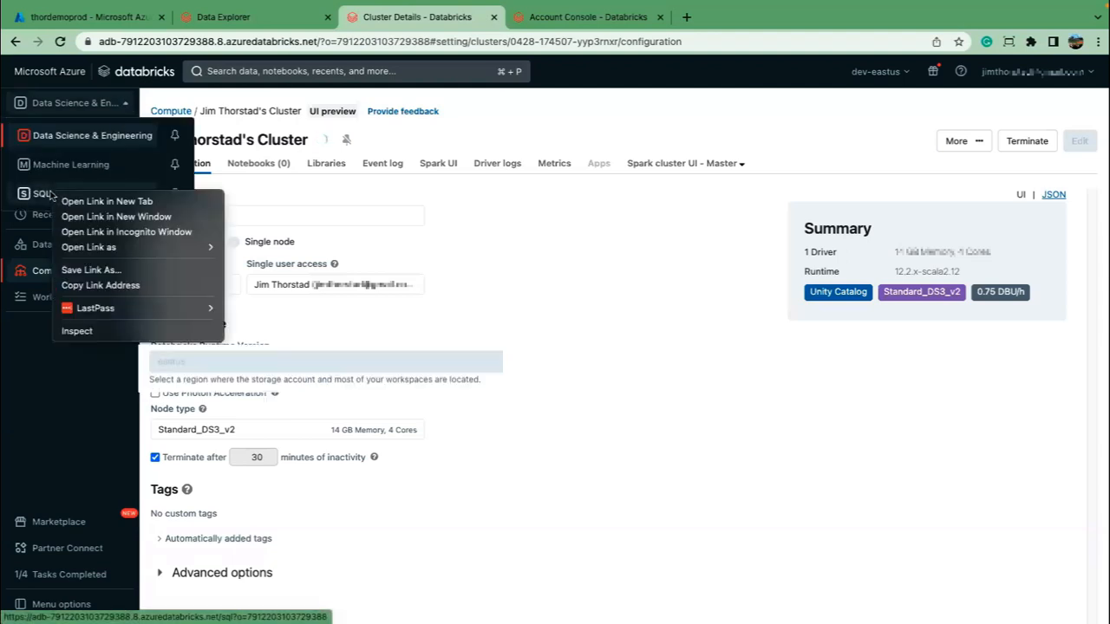
left_click(90, 203)
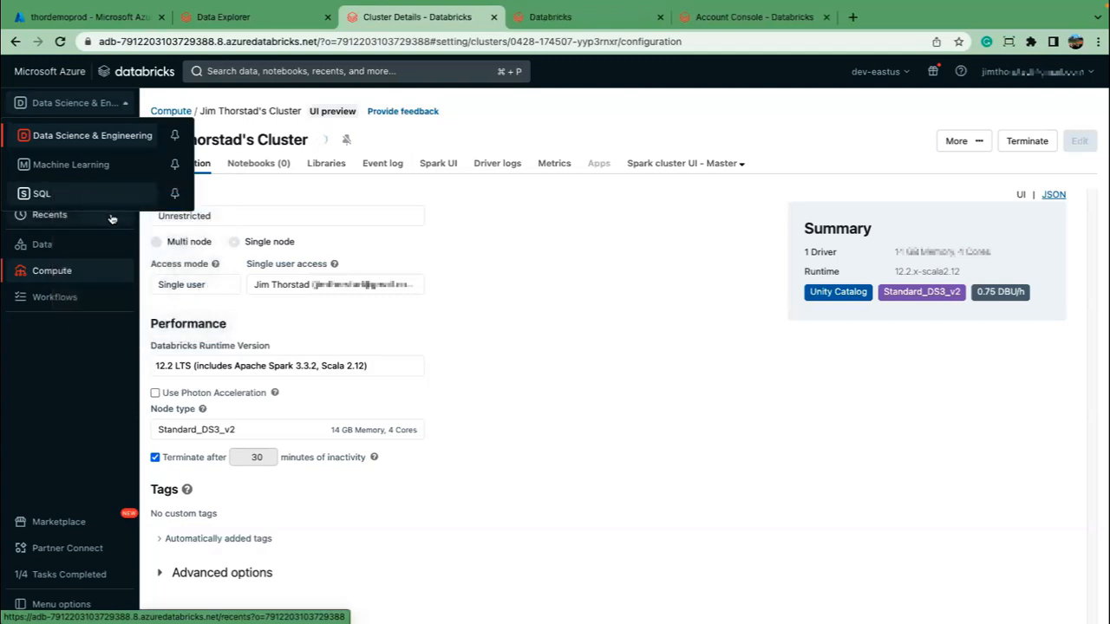
left_click(564, 17)
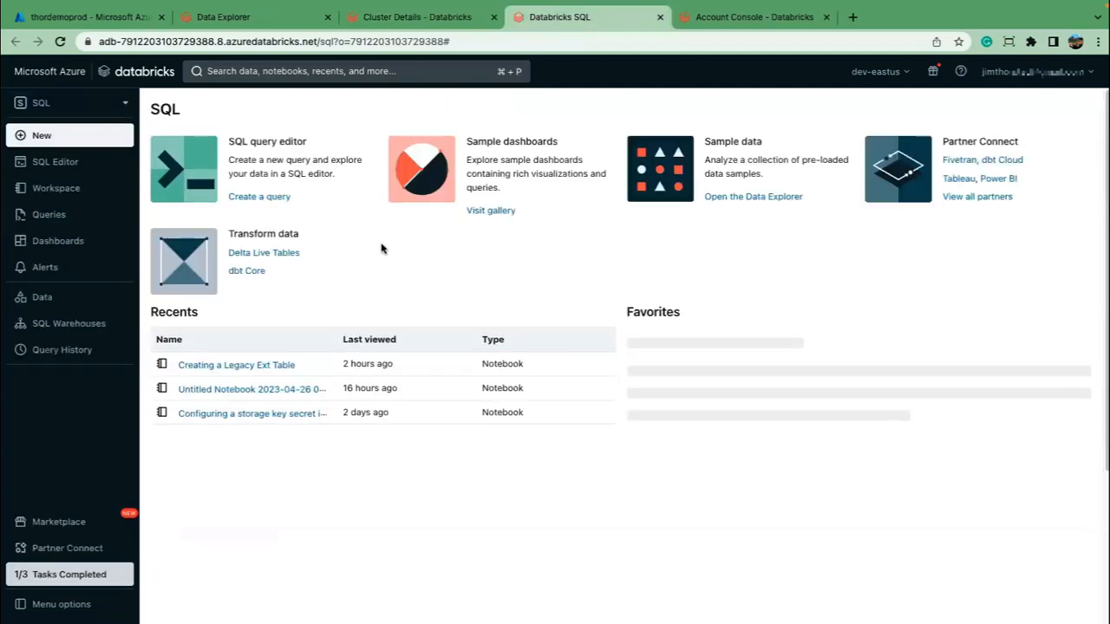
left_click(83, 326)
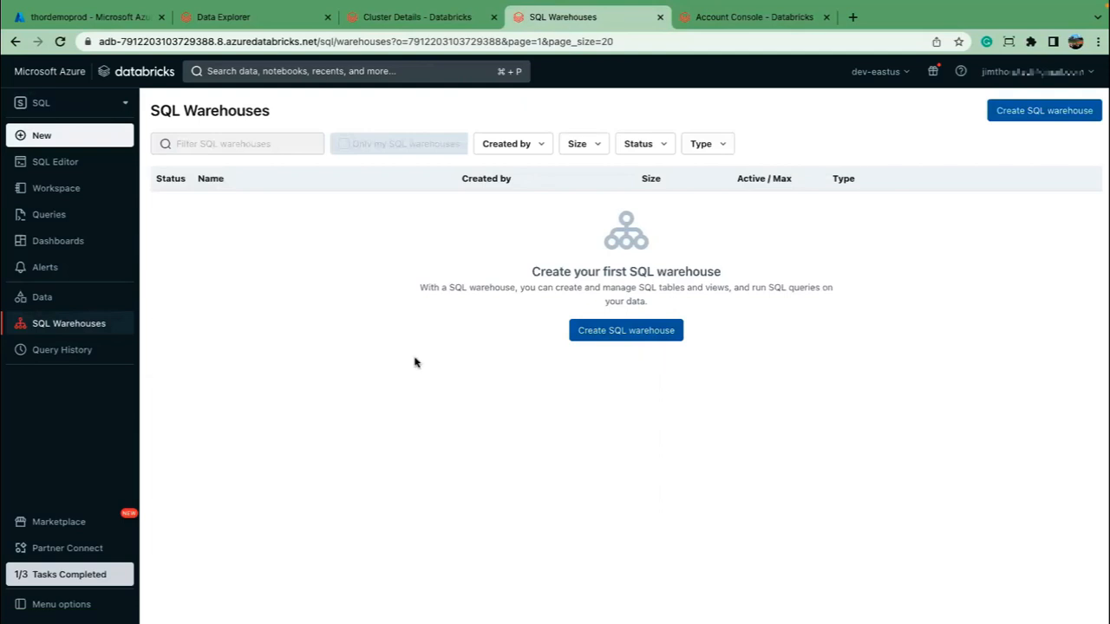
- Enable Serverless SQL warehouses in the workspace's admin settings and save the changes
left_click(1025, 76)
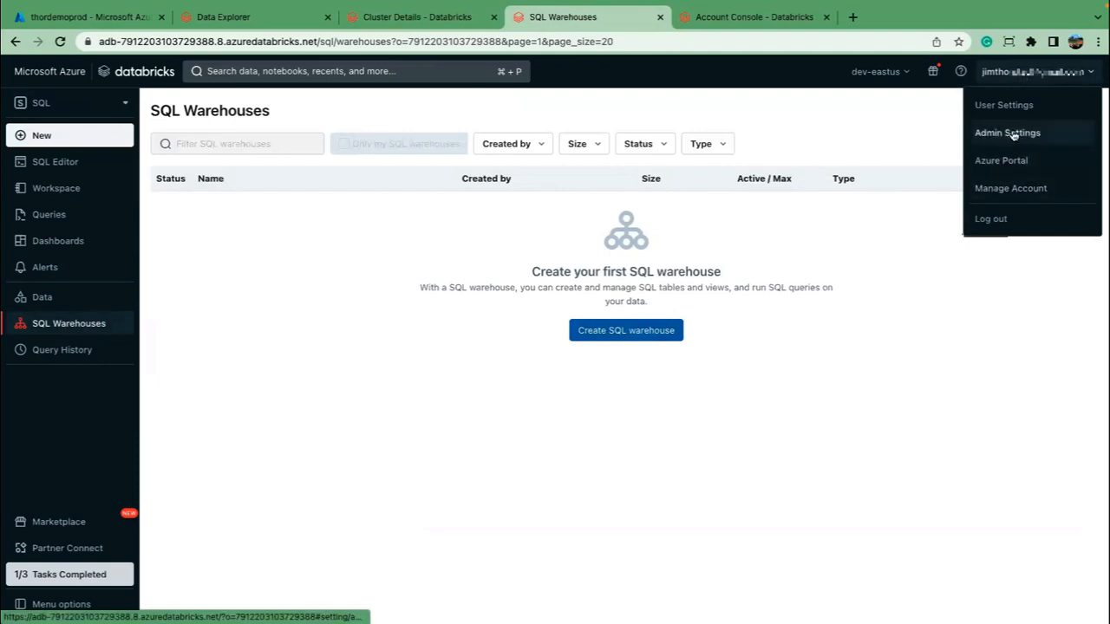
left_click(1008, 132)
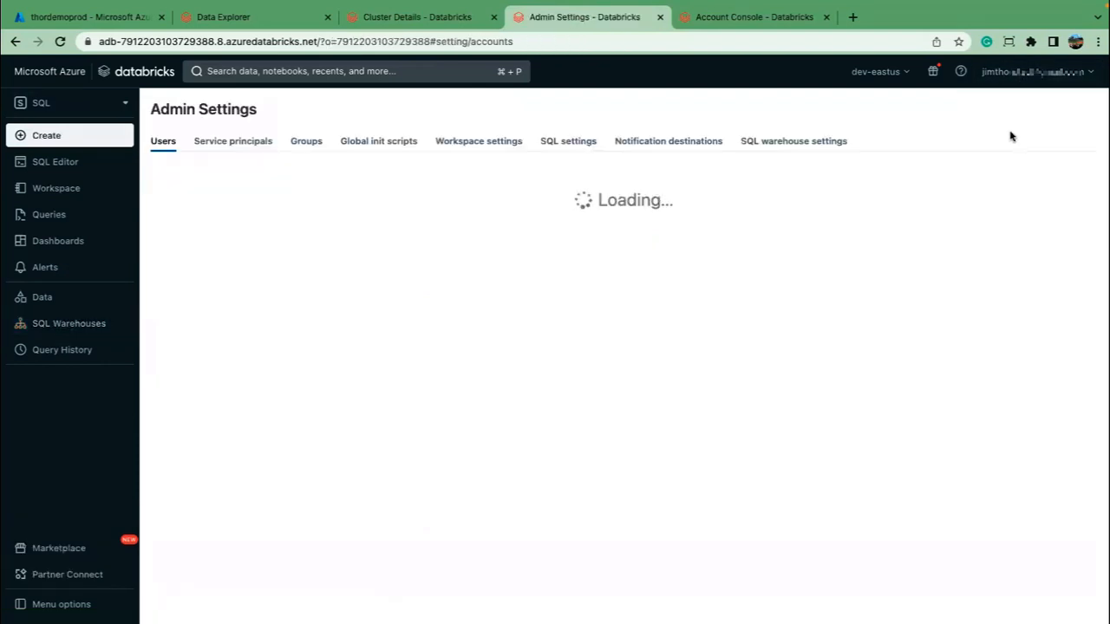
left_click(796, 143)
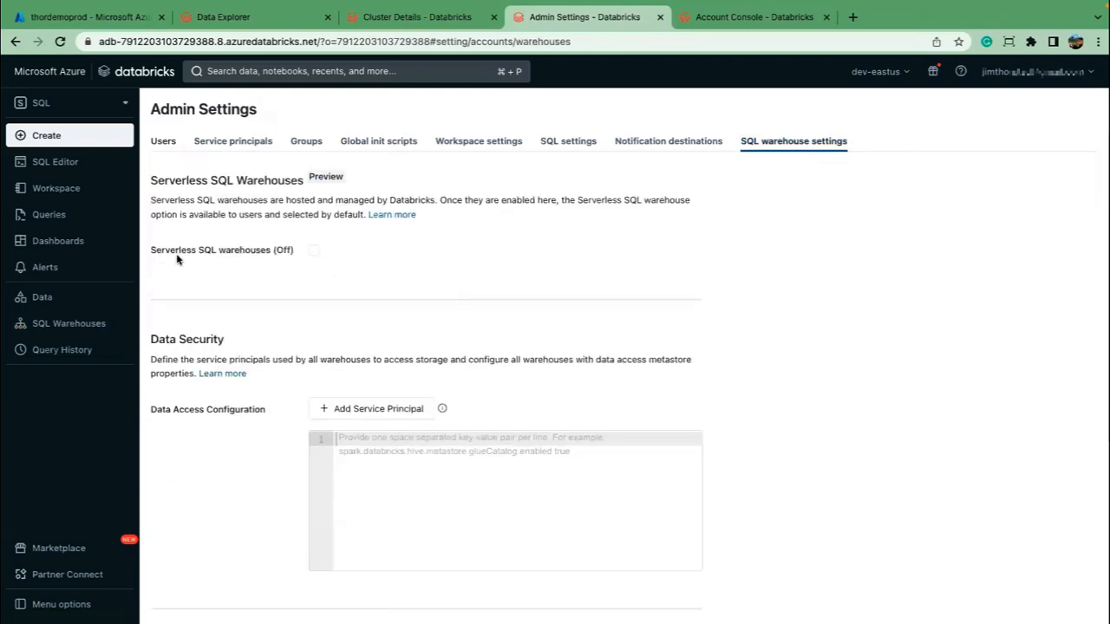
left_click(315, 252)
scroll(466, 277, "down", 3)
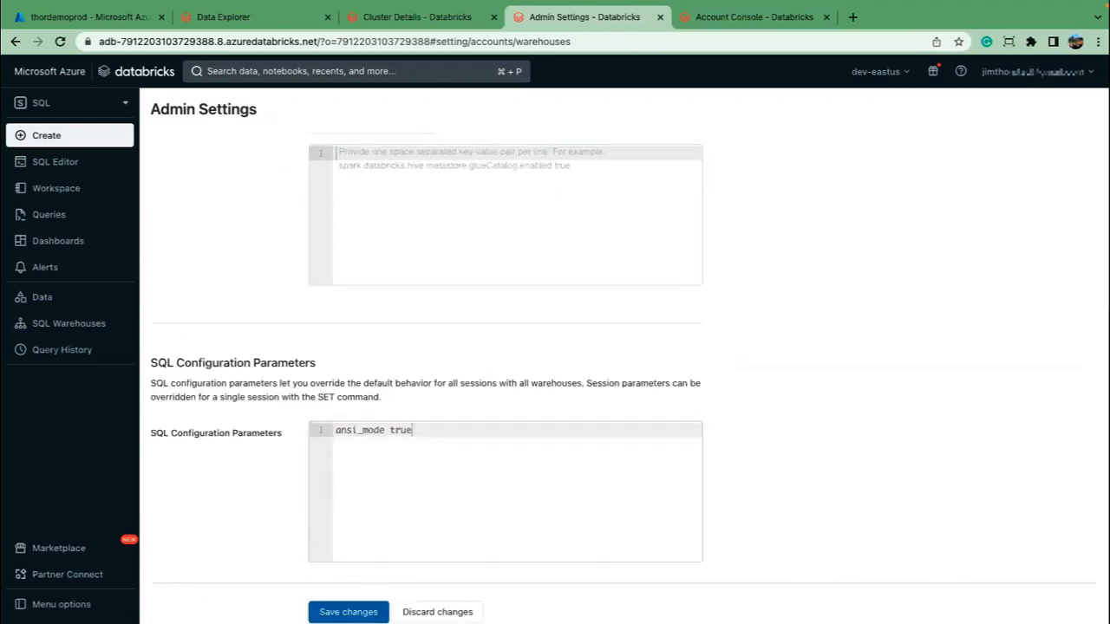
left_click(348, 612)
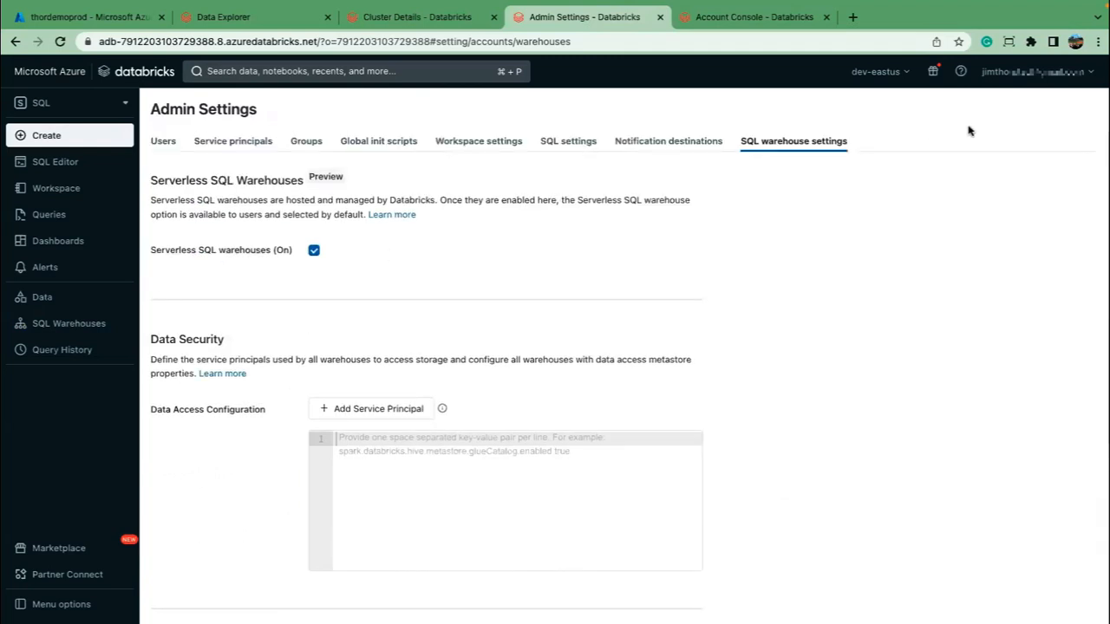
- Close the admin settings page and reopen the SQL Warehouses list in a separate SQL environment tab
left_click(660, 19)
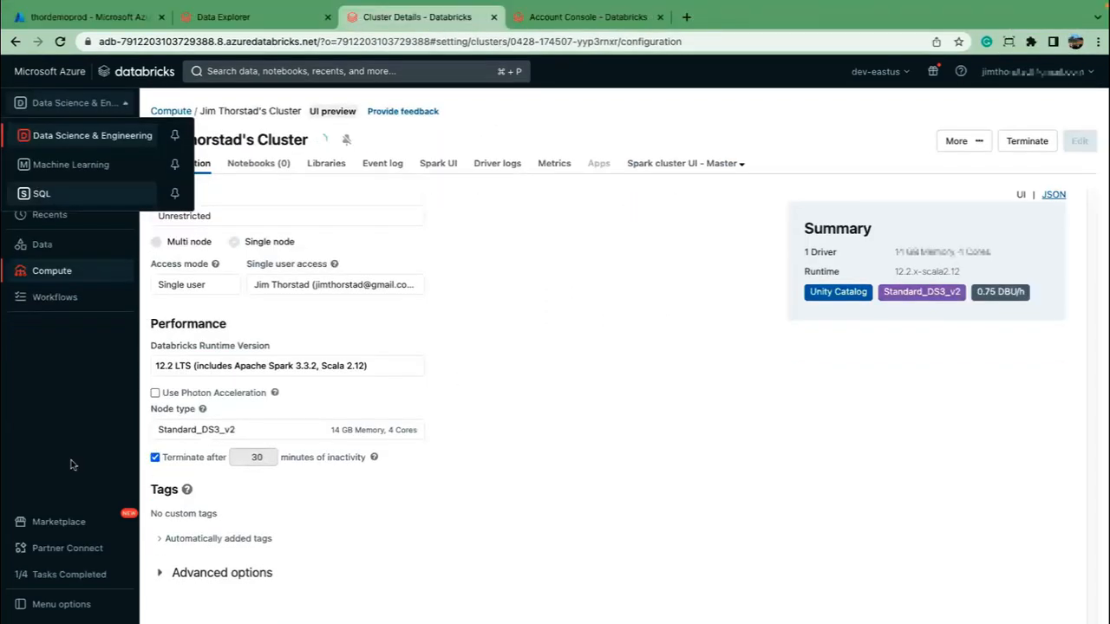
left_click(124, 108)
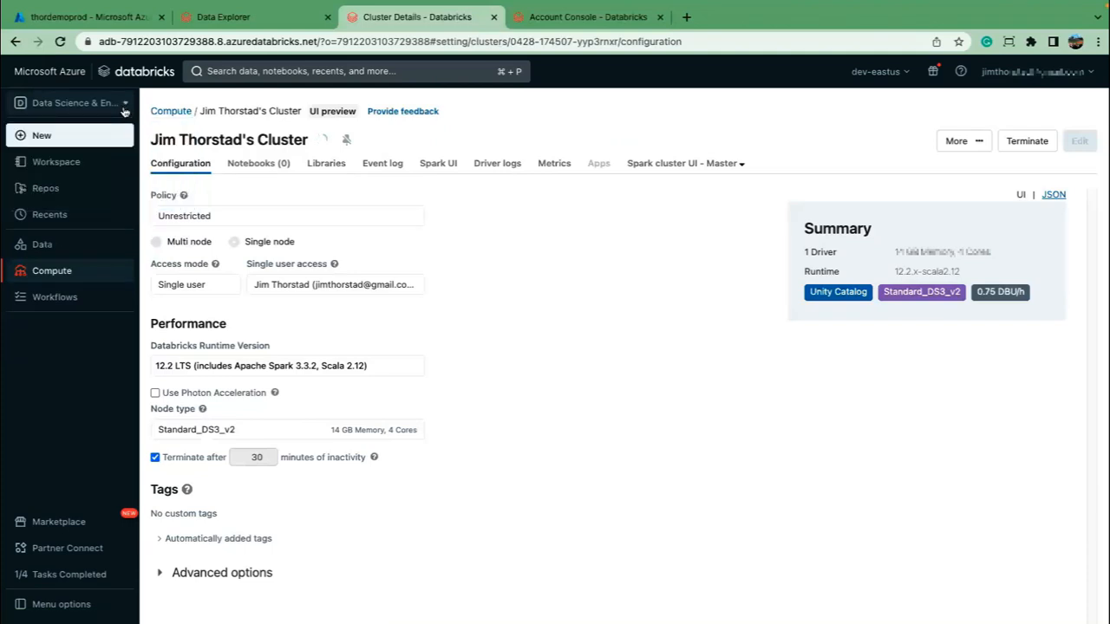
left_click(124, 108)
right_click(59, 193)
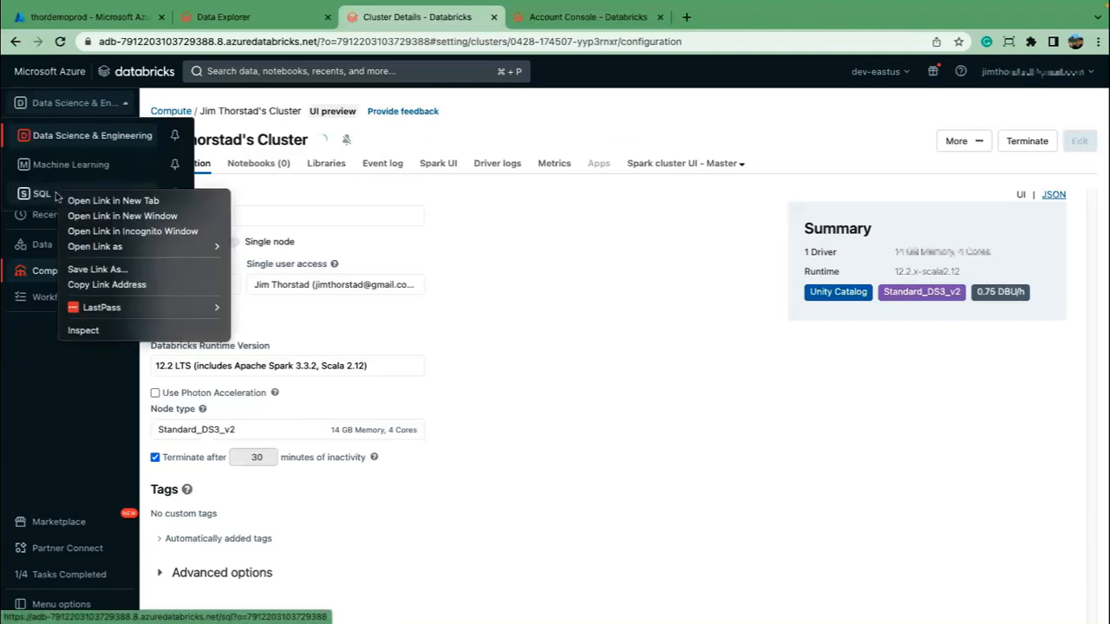
left_click(112, 201)
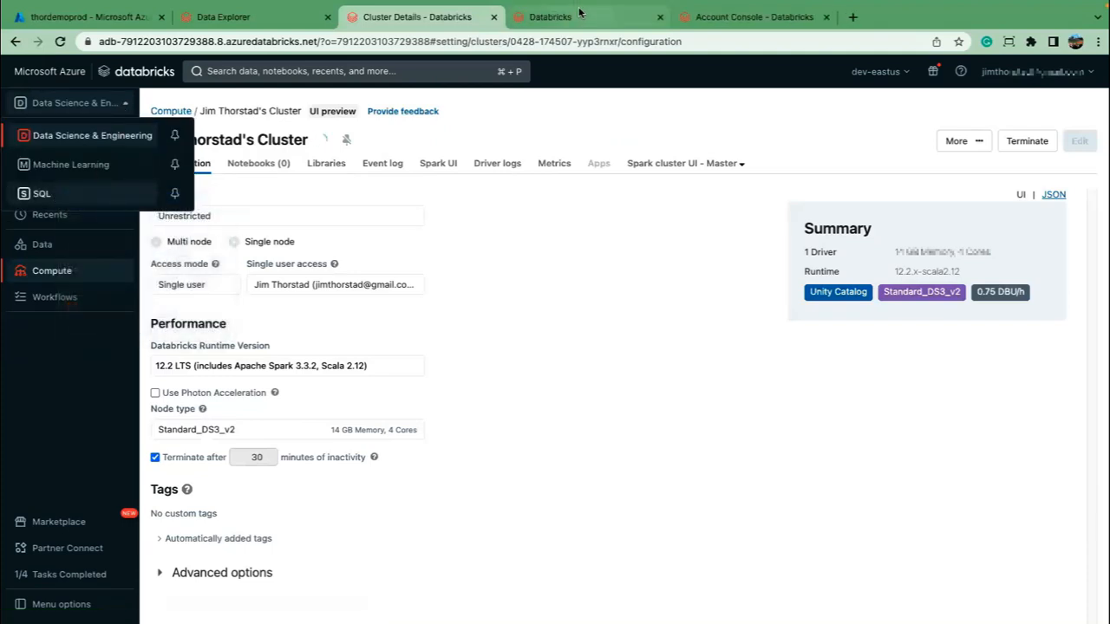
left_click(563, 18)
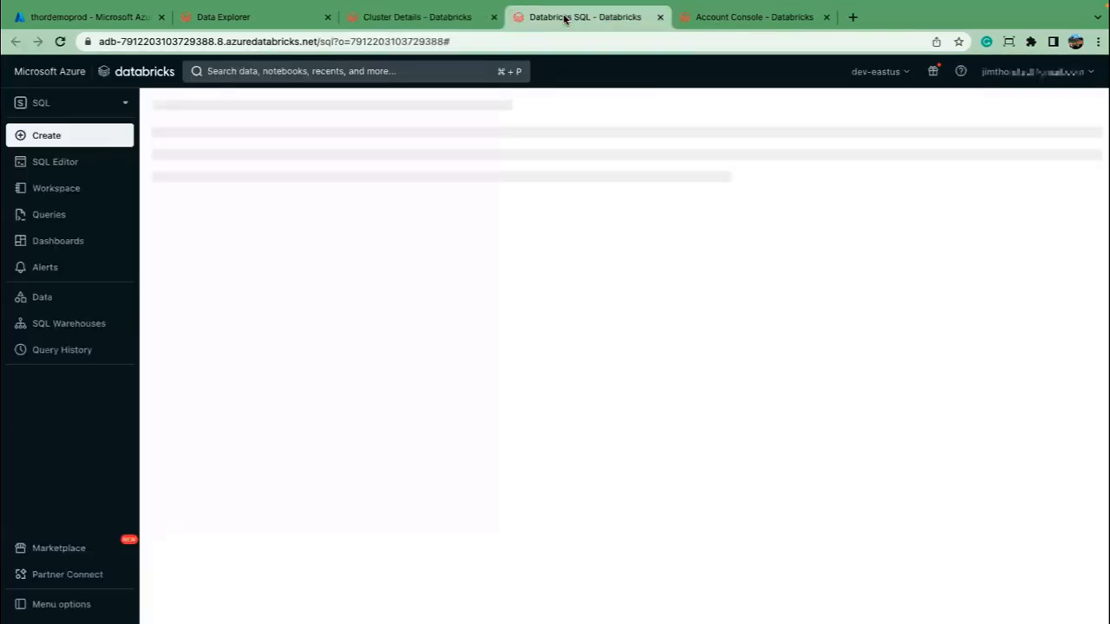
left_click(86, 326)
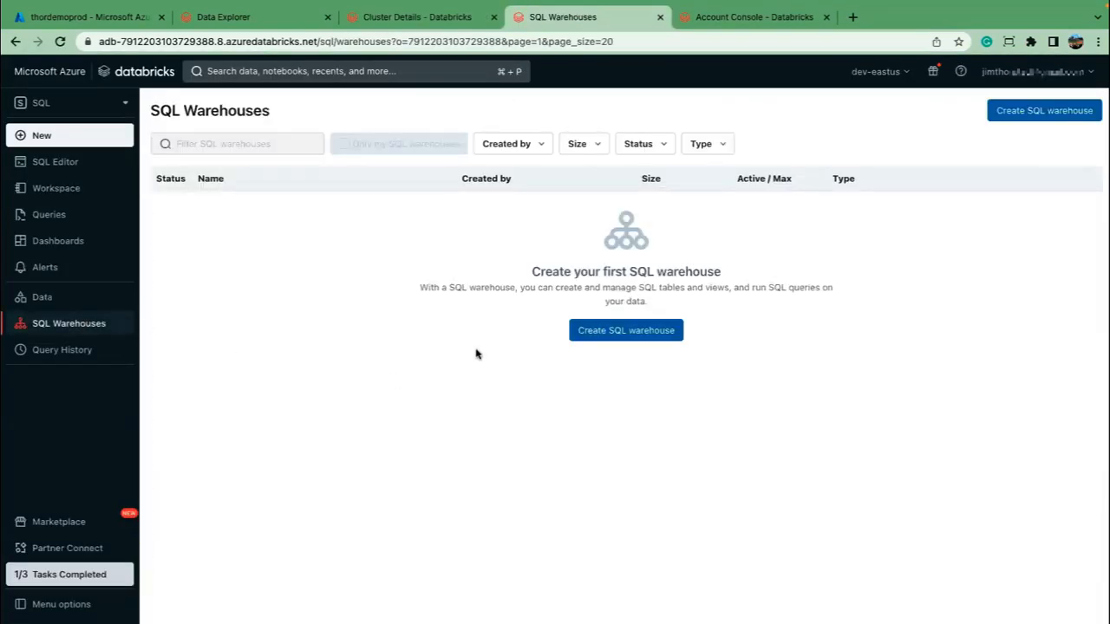
- Create a serverless SQL warehouse of size 2X-Small, named with the owner's first name followed by "Serverless SQL"
left_click(636, 333)
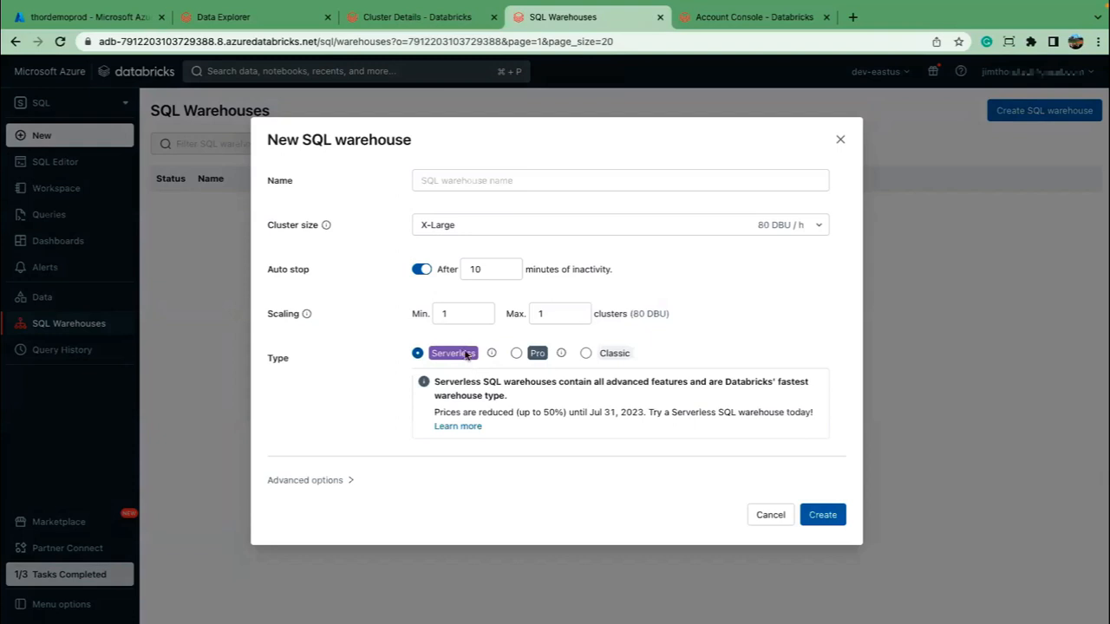
left_click(457, 224)
left_click(445, 252)
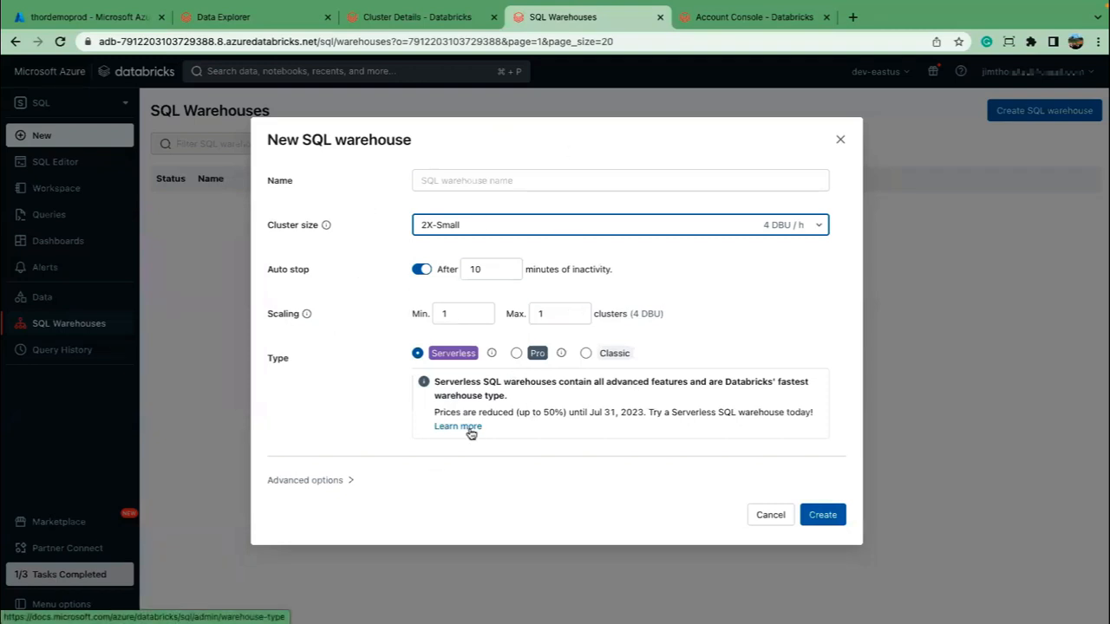
left_click(462, 178)
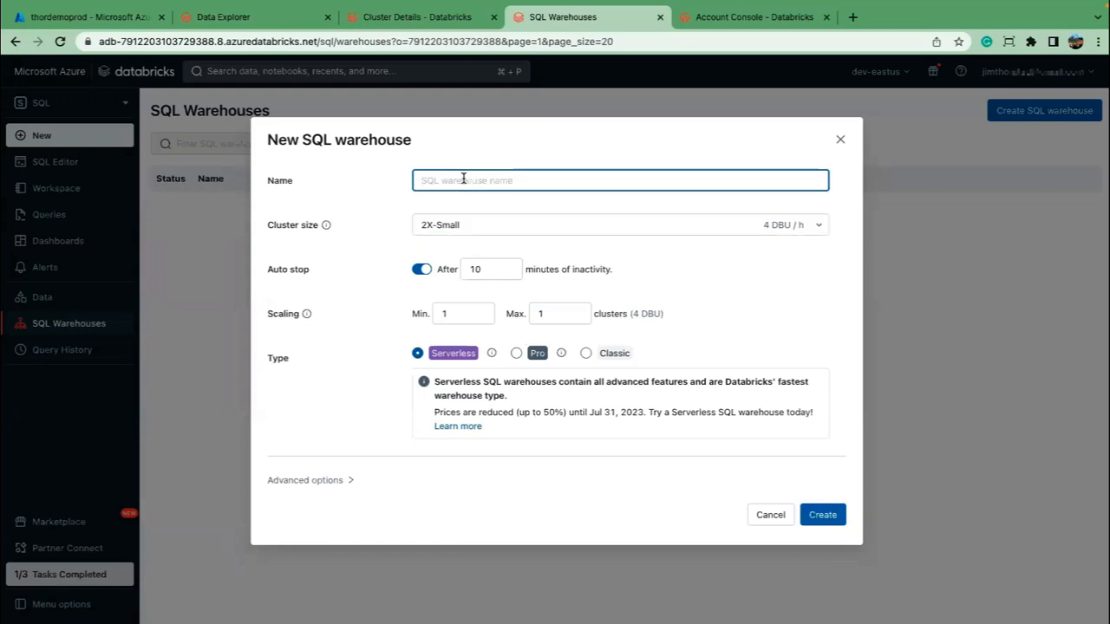
type("Jim's Serverless")
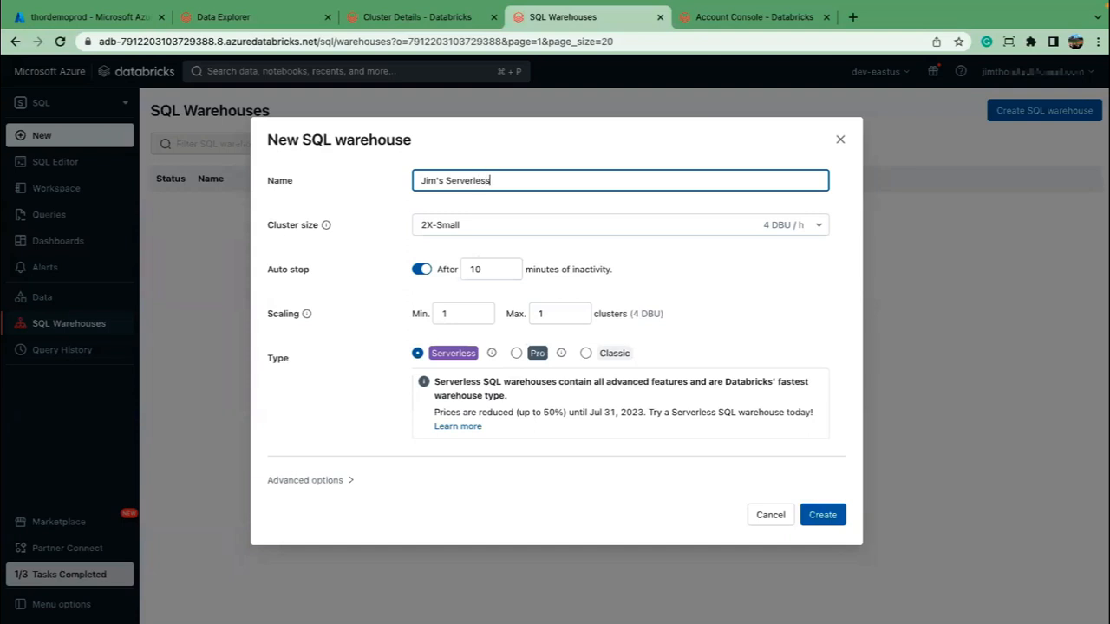
type(" SQL")
left_click(822, 517)
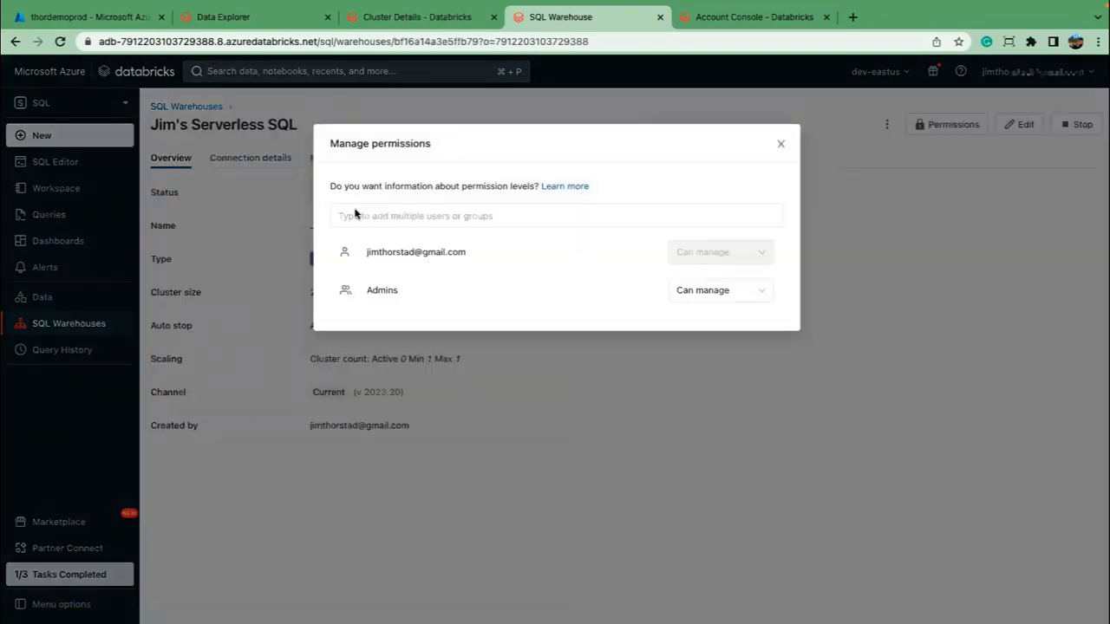
- Dismiss the new warehouse's permissions dialog and examine its monitoring page
left_click(782, 144)
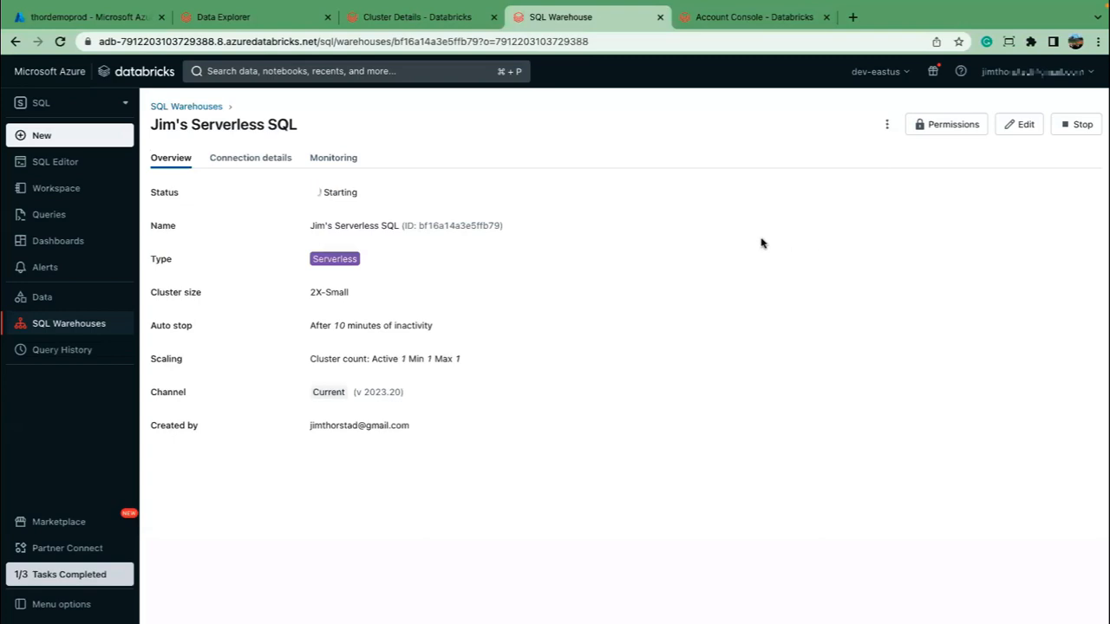
left_click(334, 158)
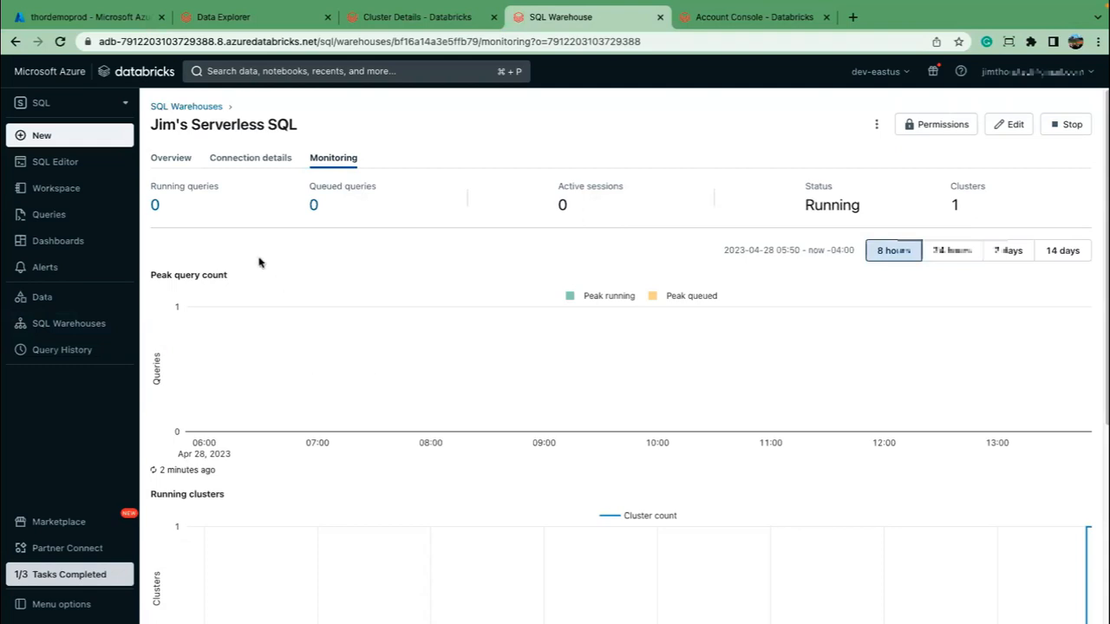
- Create the table main.default.first_table with a SQL query selecting 1 as Id and a first name as Name, on the serverless warehouse
left_click(173, 162)
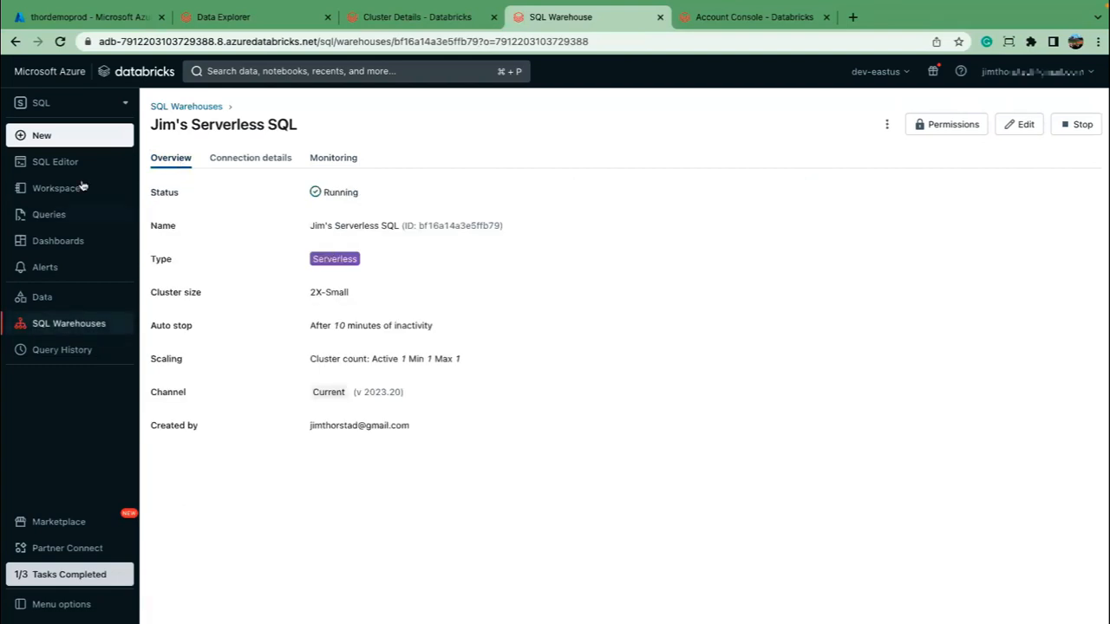
left_click(64, 163)
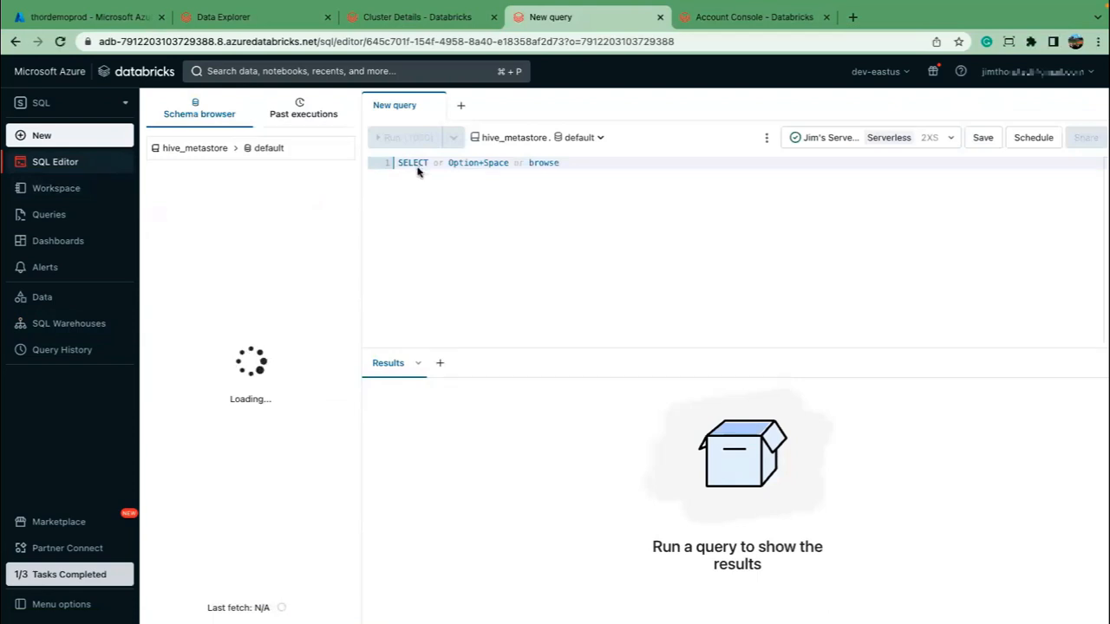
type("create table main.default.first_table as select 1 as Id, 'Jim' as Name;")
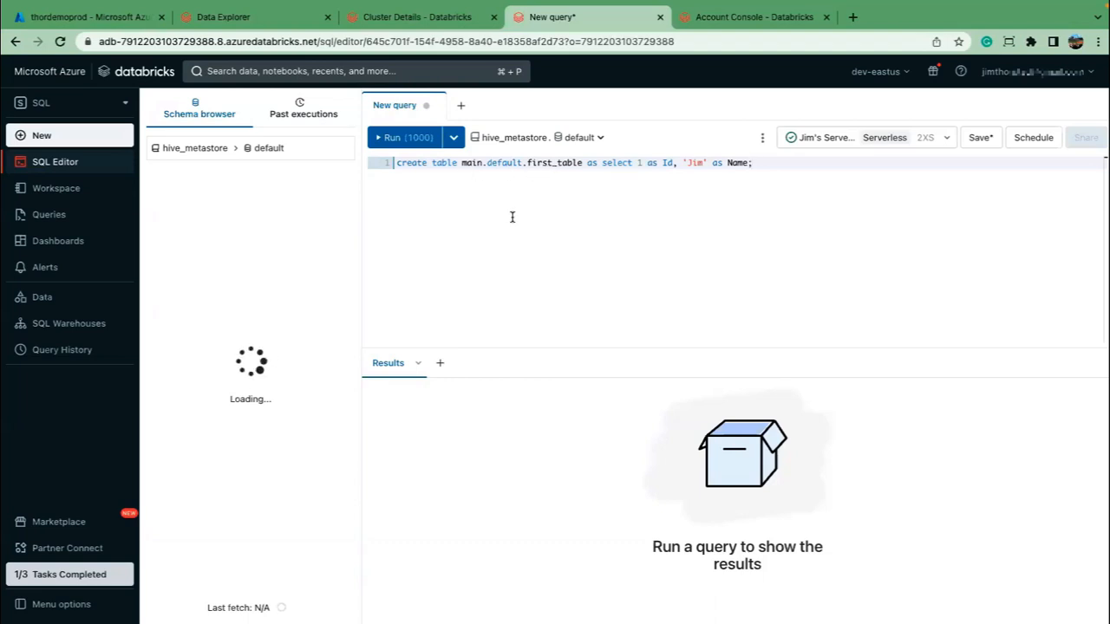
key("ctrl+Return")
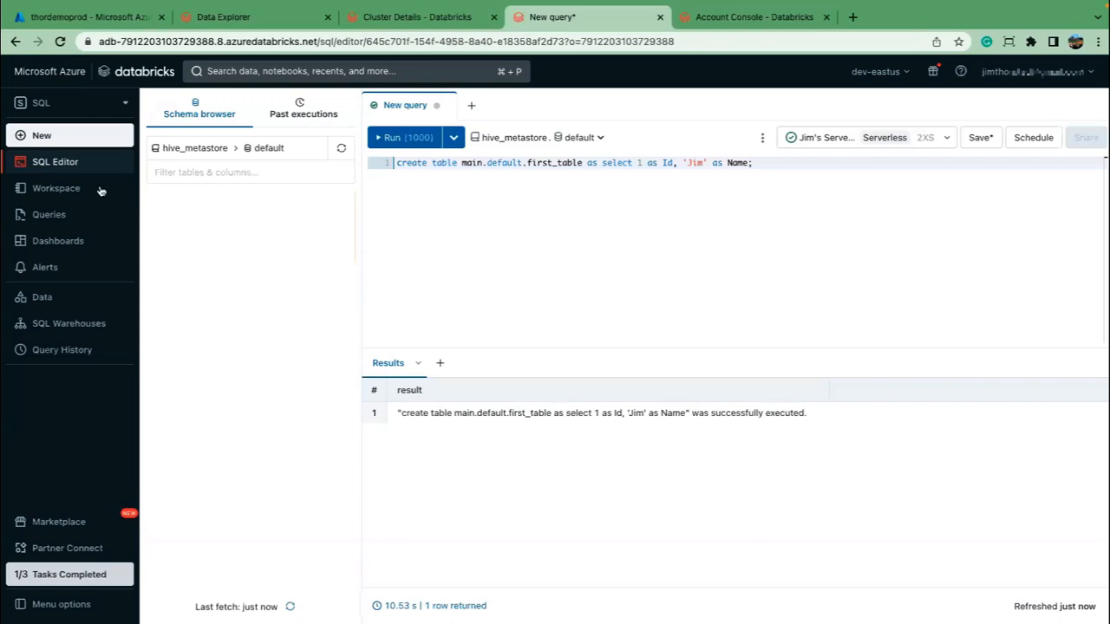
- Check the Unity Catalog cluster's startup, and inspect the tables in the main catalog's default schema in Data Explorer
left_click(227, 18)
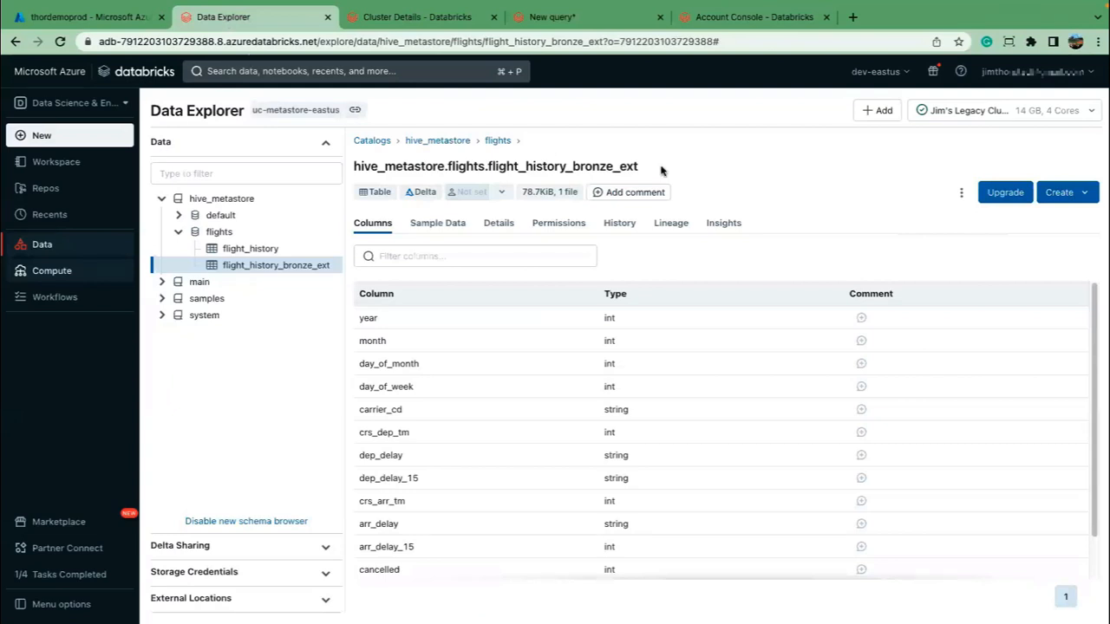
left_click(389, 17)
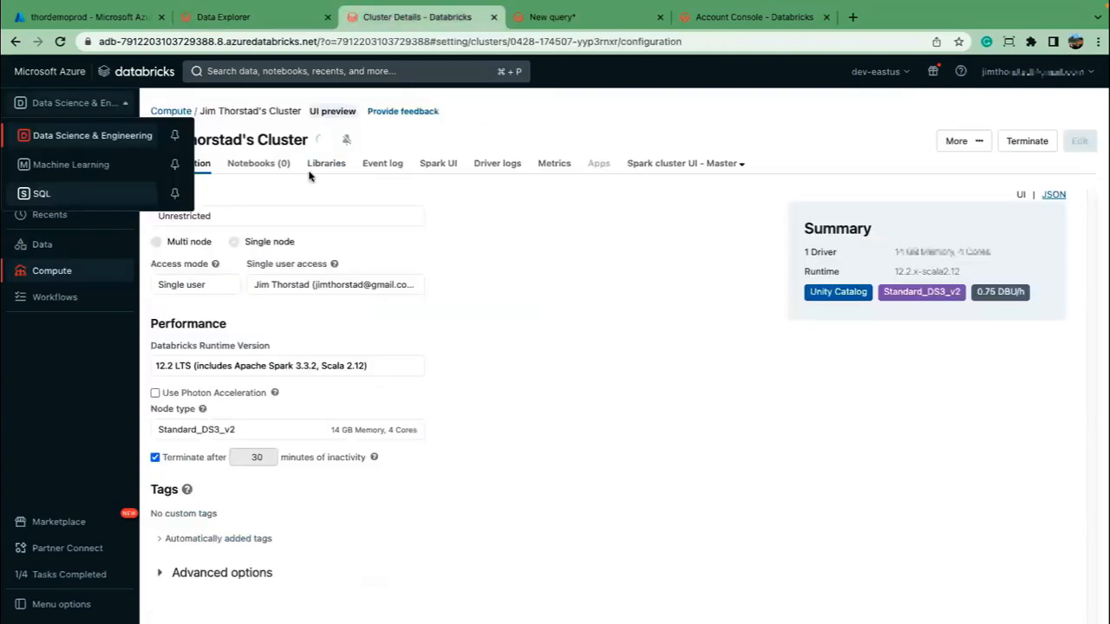
mouse_move(316, 144)
left_click(270, 19)
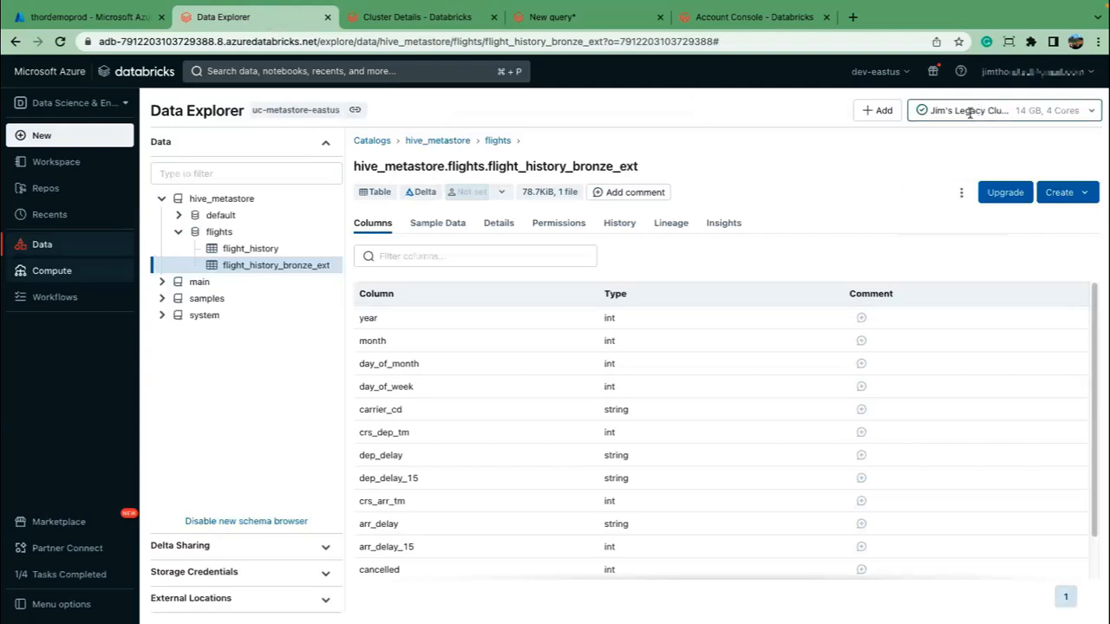
left_click(162, 283)
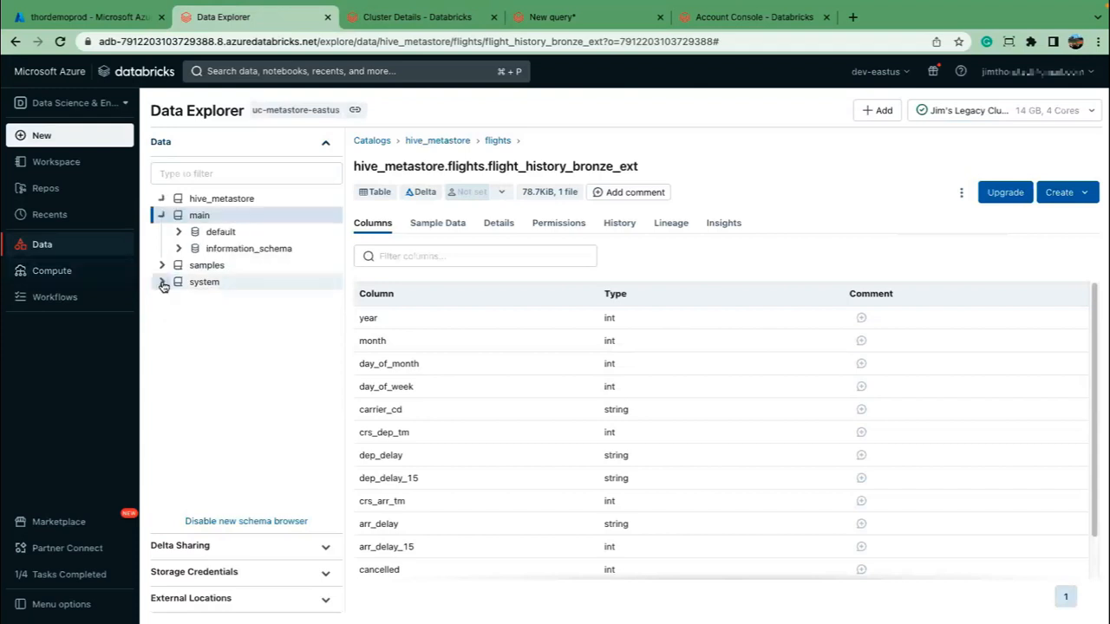
left_click(179, 233)
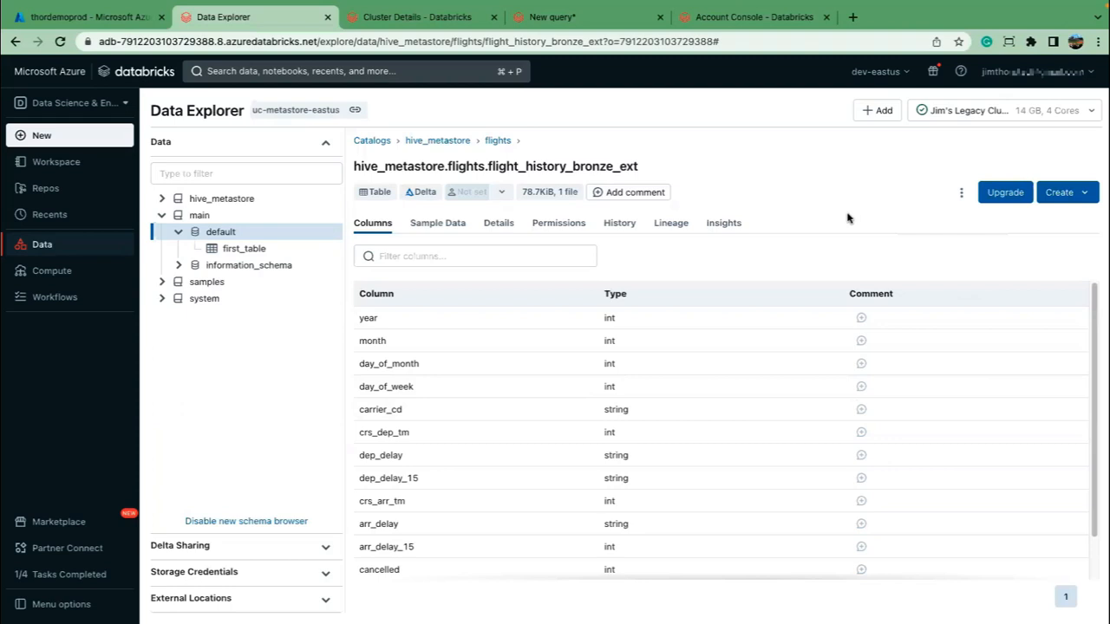
- Check the Unity Catalog cluster's status and select it as Data Explorer's compute in place of the legacy cluster
left_click(413, 17)
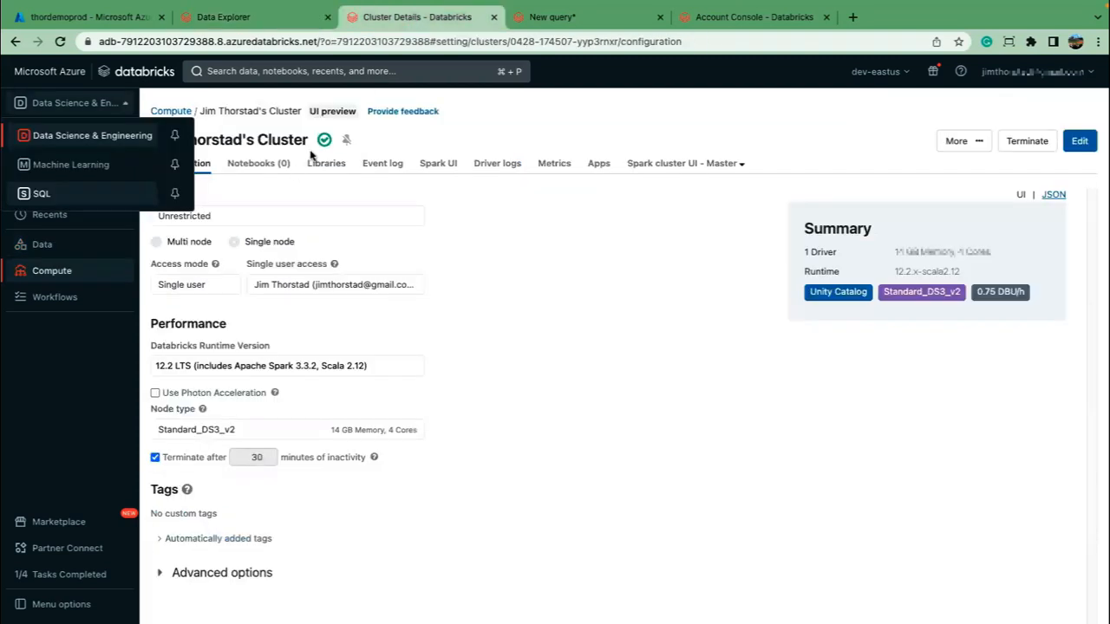
left_click(239, 19)
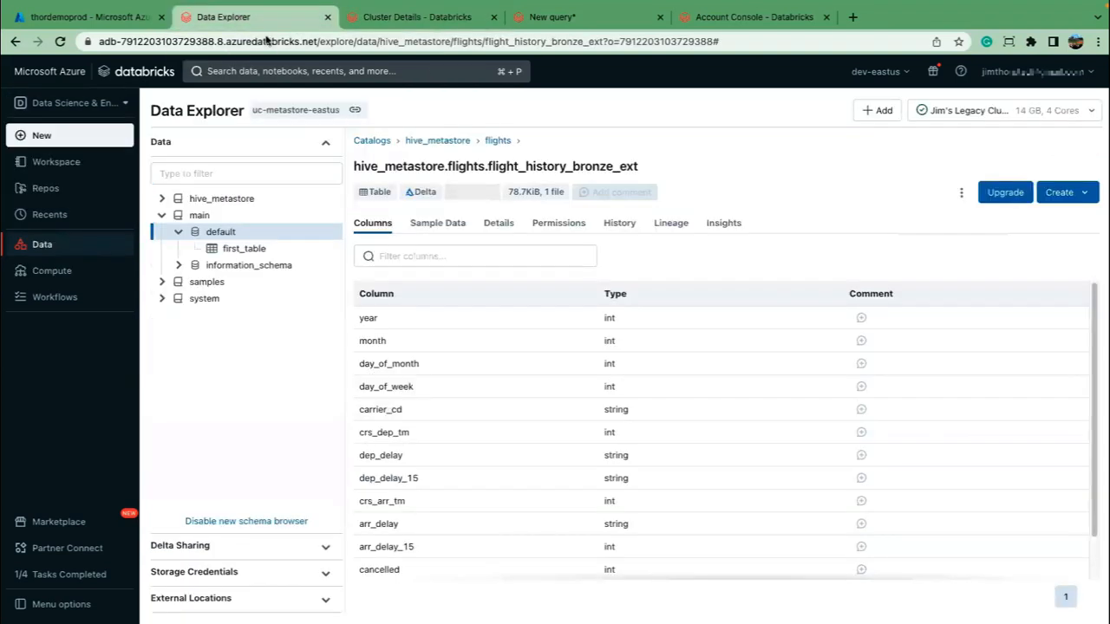
left_click(1041, 117)
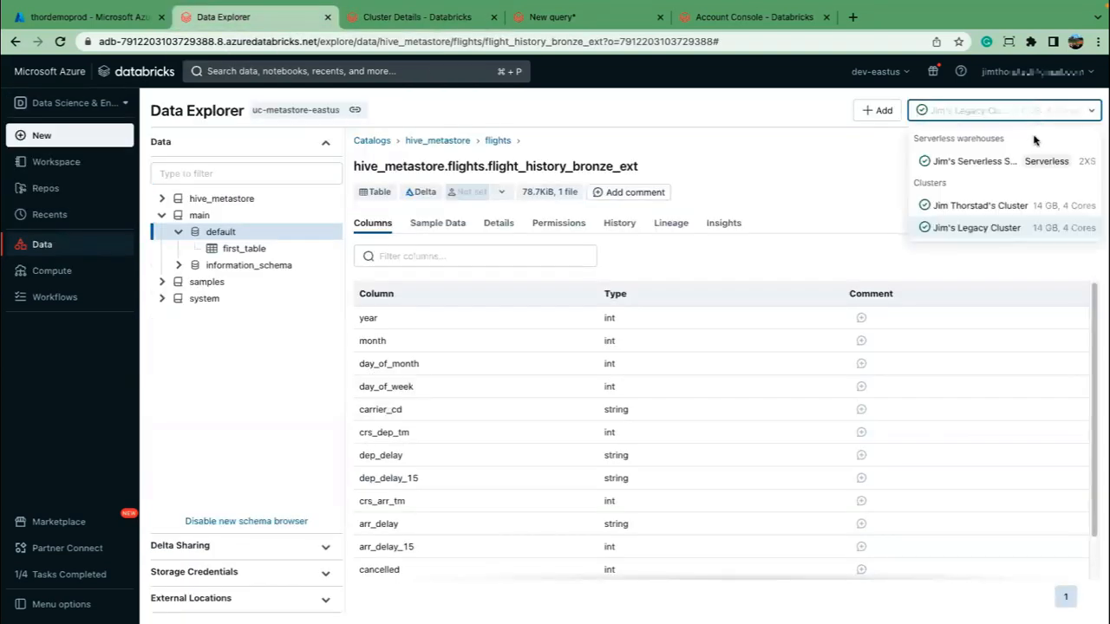
left_click(973, 208)
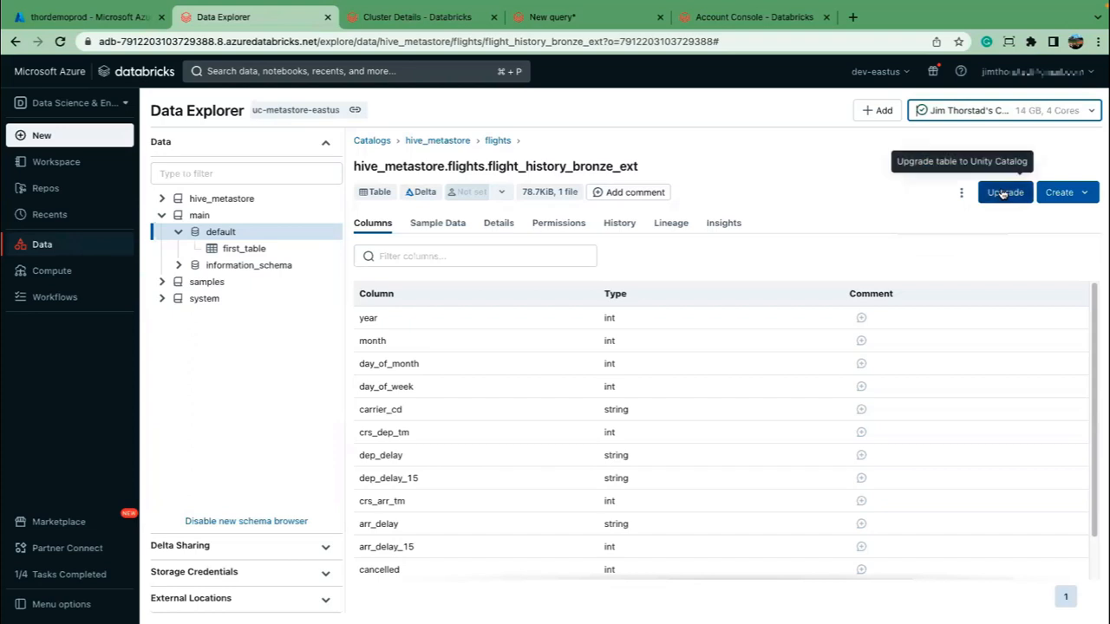
- Reload Data Explorer and examine the storage location in the details of hive_metastore.flights.flight_history_bronze_ext
left_click(60, 40)
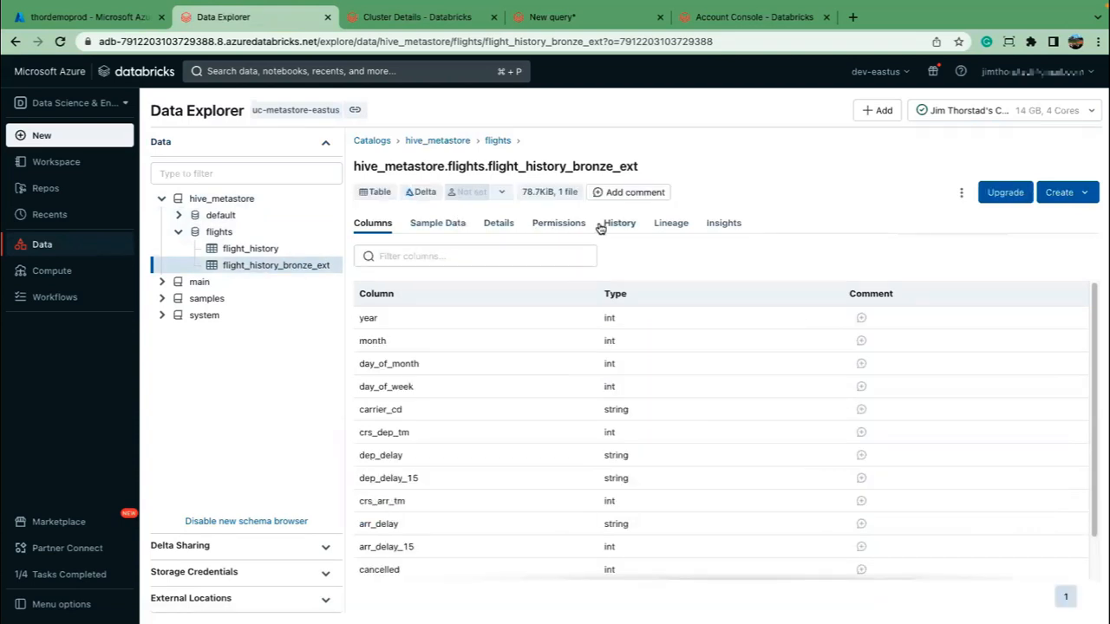
left_click(499, 227)
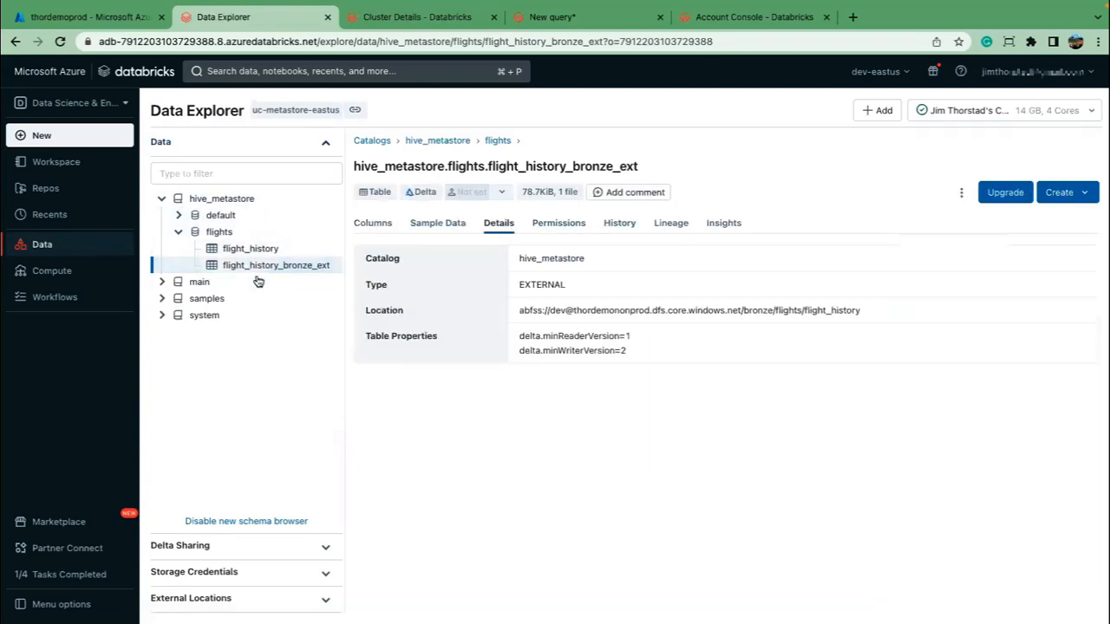
left_click_drag(520, 310, 865, 317)
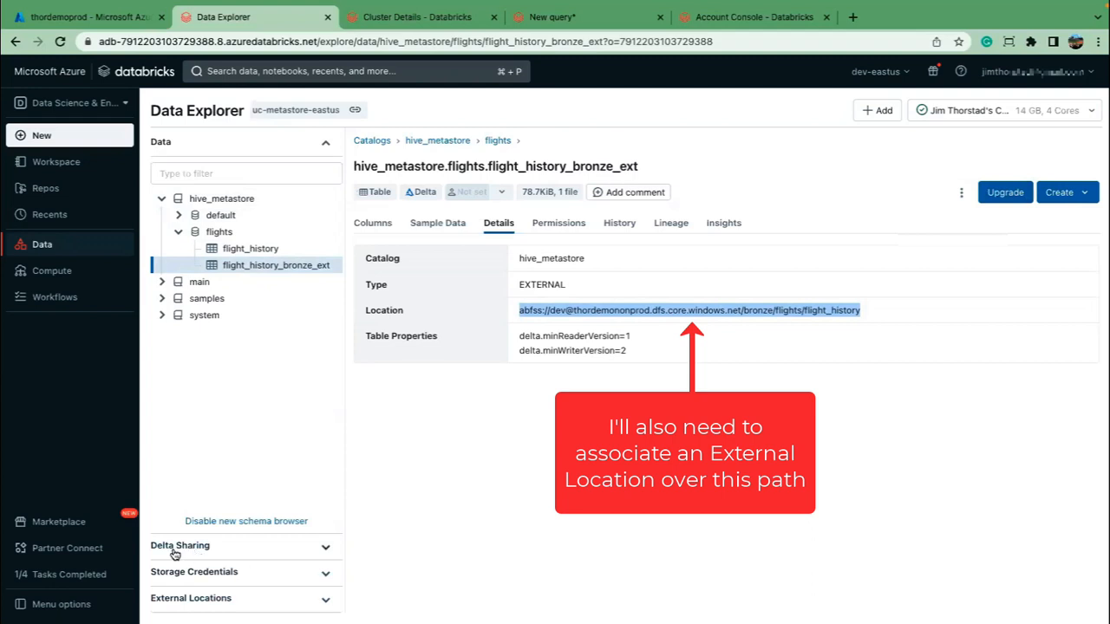
- Create a managed identity storage credential named dev-storage-credential, using the access connector ID of db-acc-conn-nonprod
left_click(218, 570)
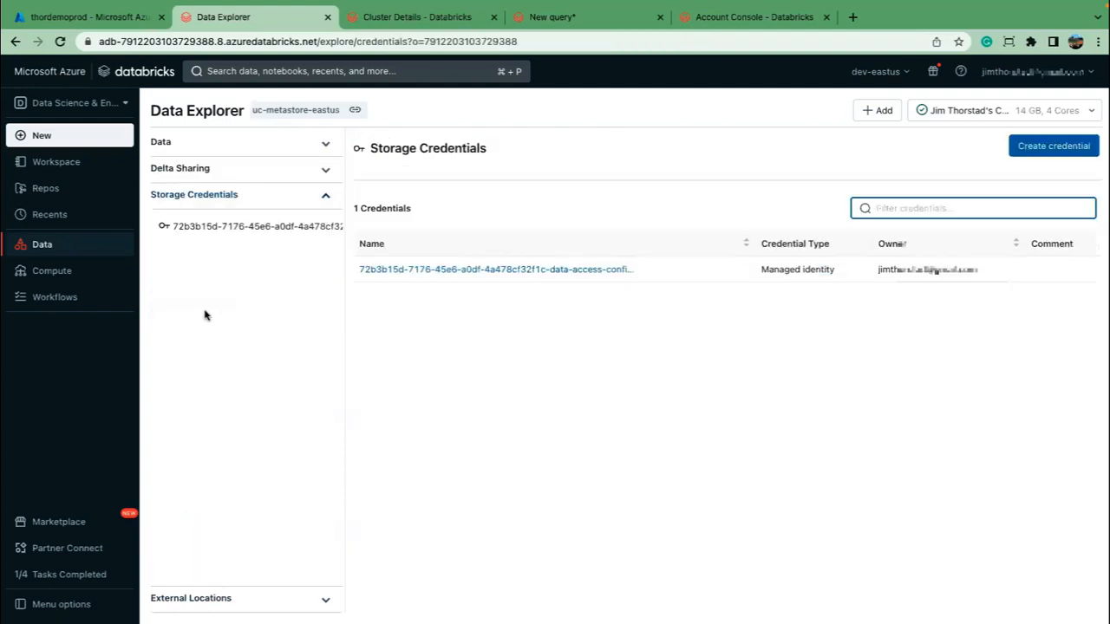
left_click(1064, 147)
left_click(445, 247)
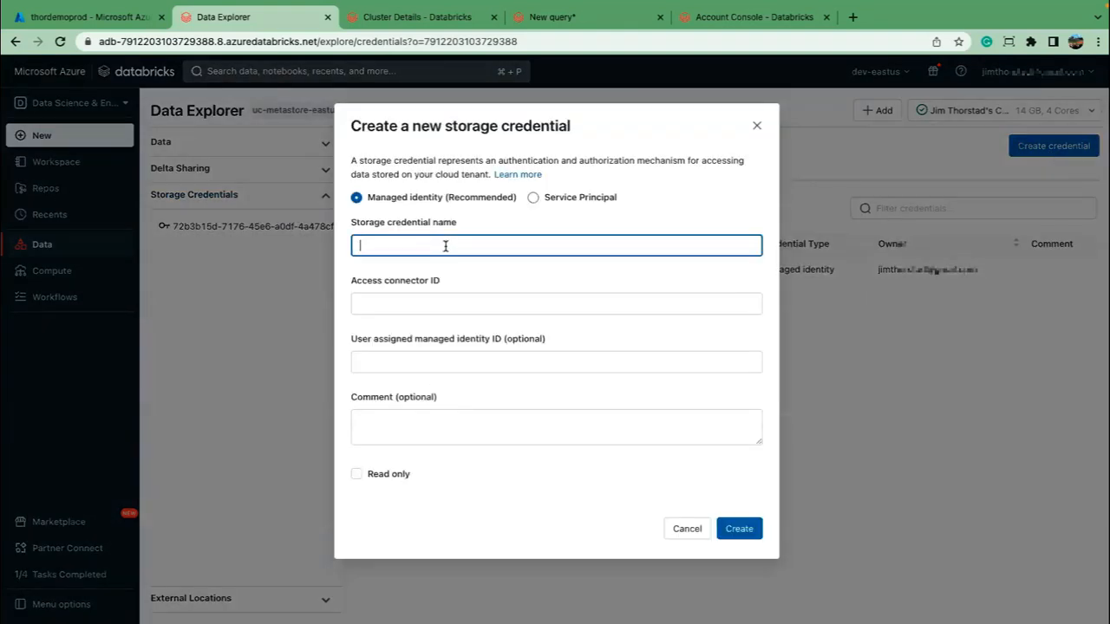
type("dev-storage-credential")
left_click(426, 302)
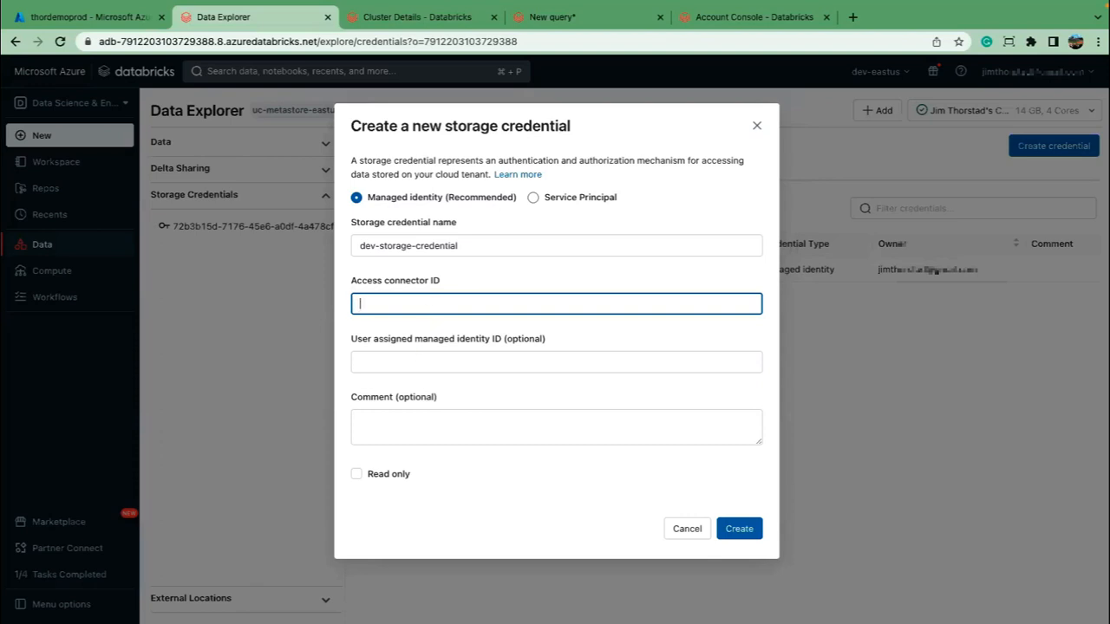
key("super+Tab")
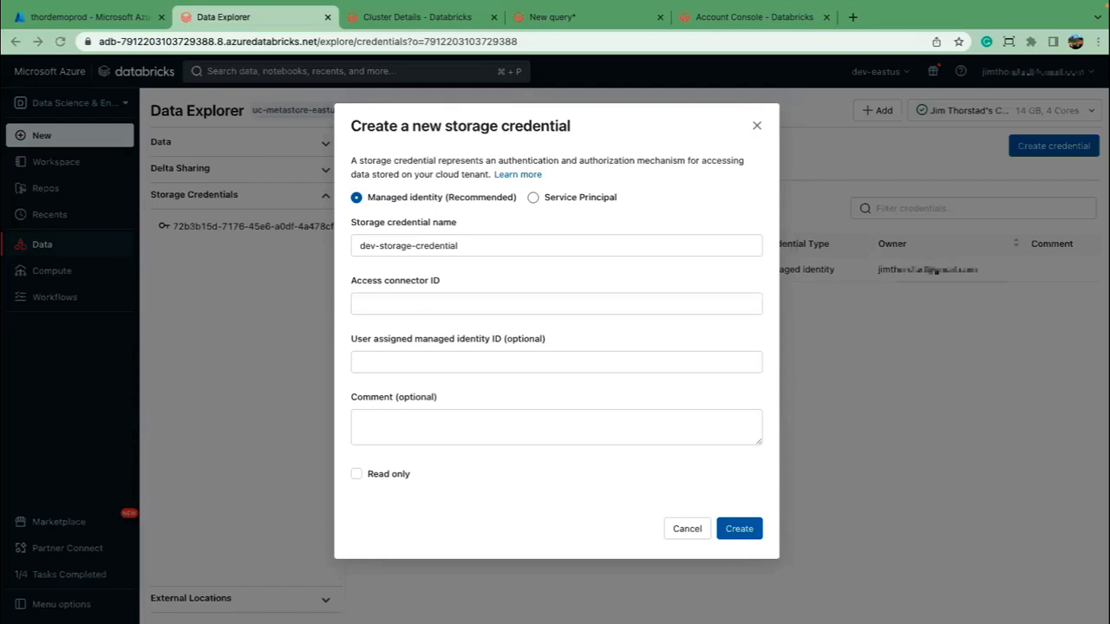
left_click(433, 305)
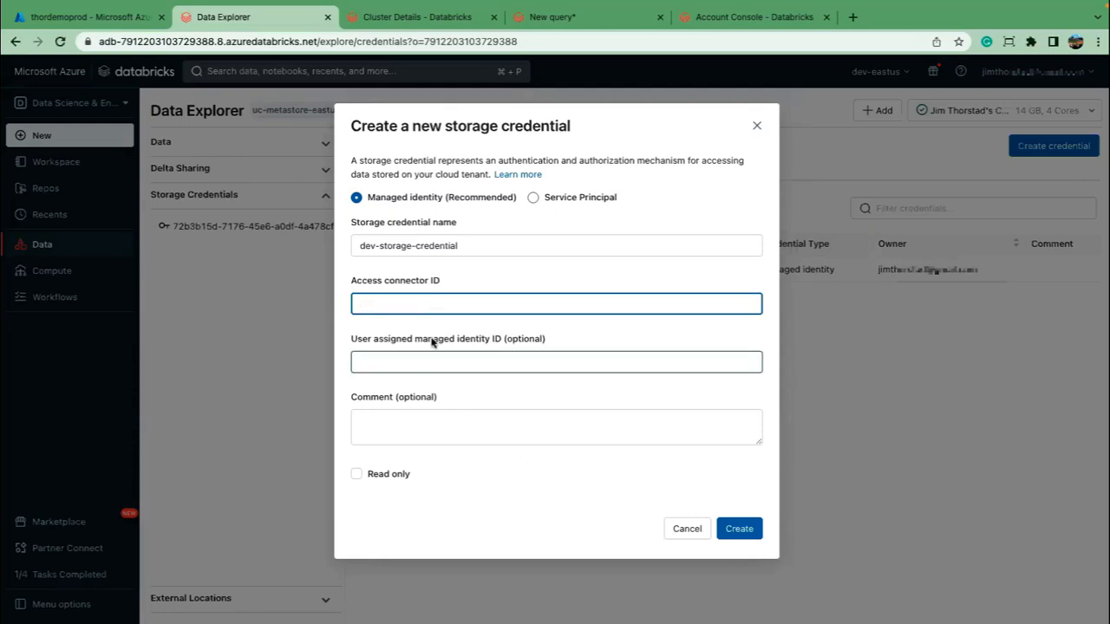
key("ctrl+v")
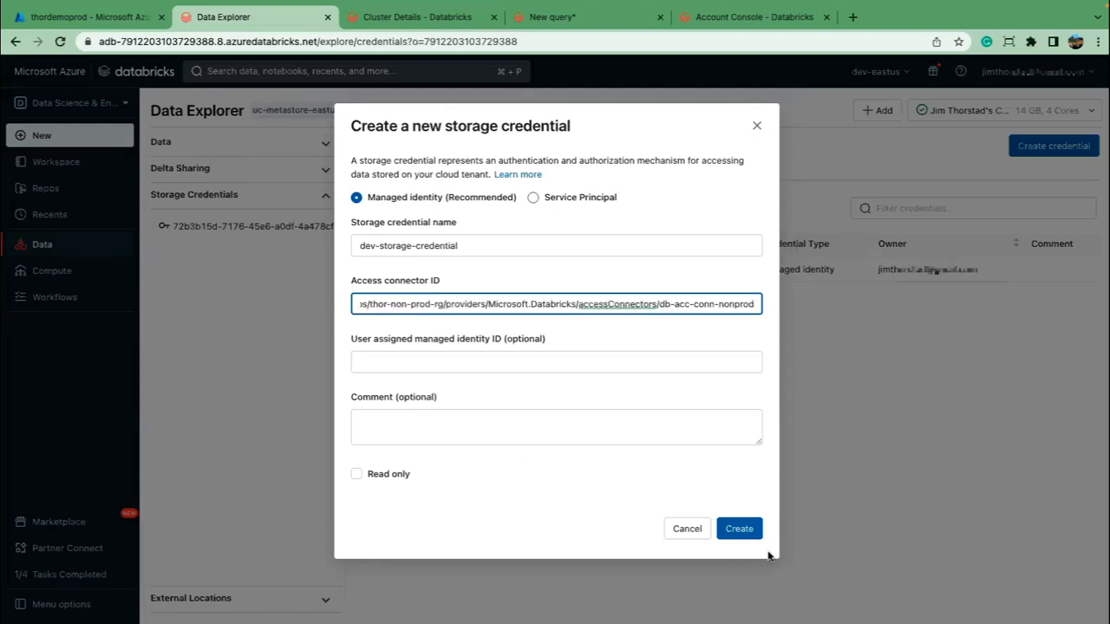
left_click(735, 528)
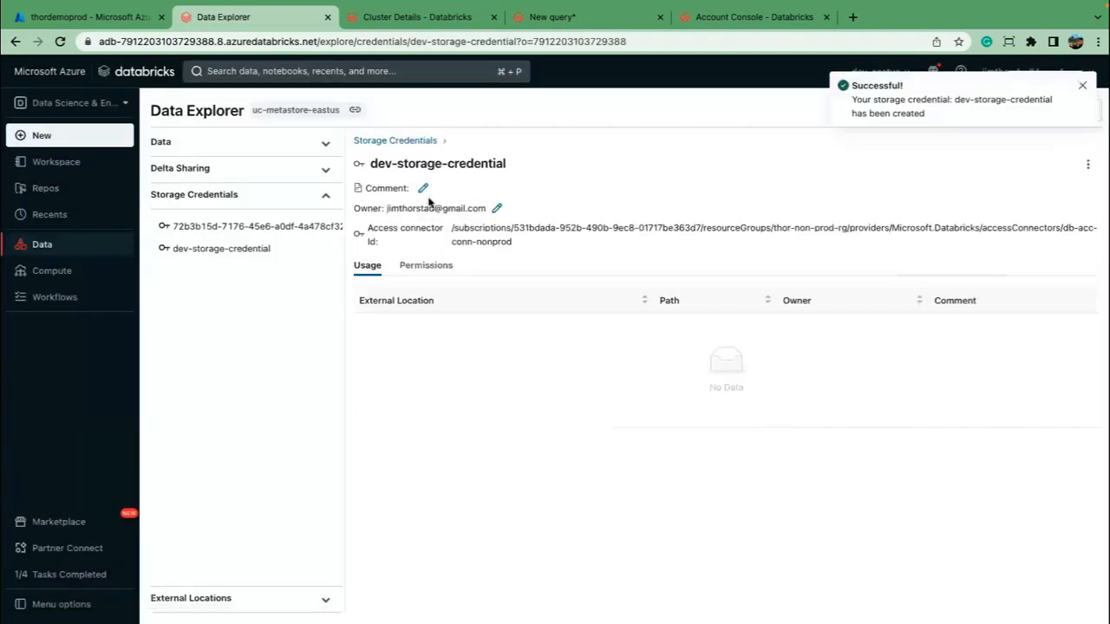
left_click(215, 598)
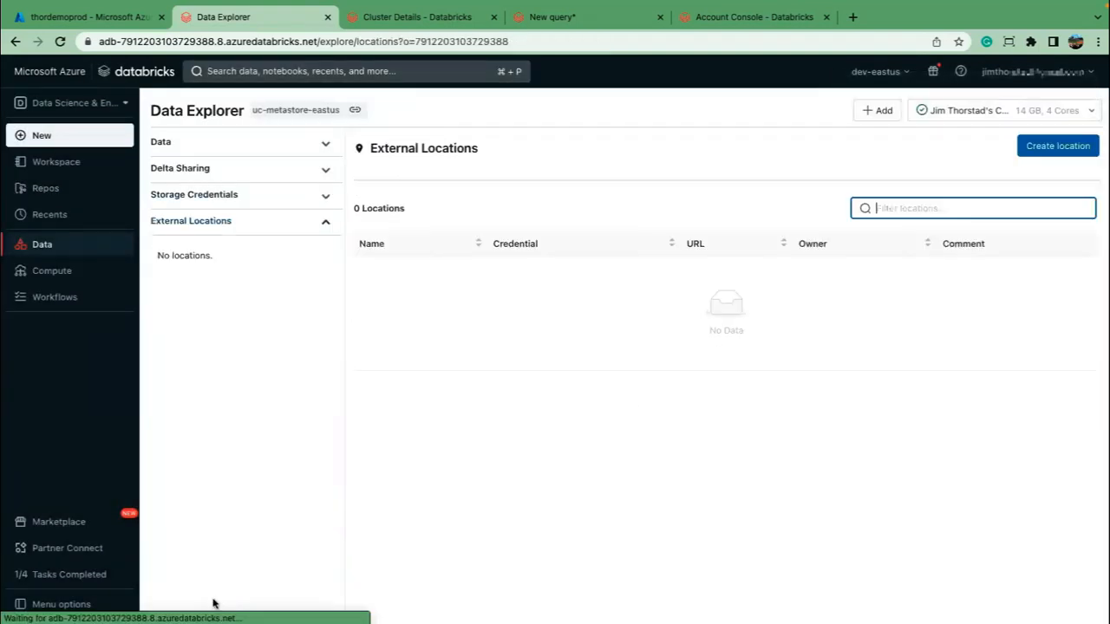
left_click(1031, 144)
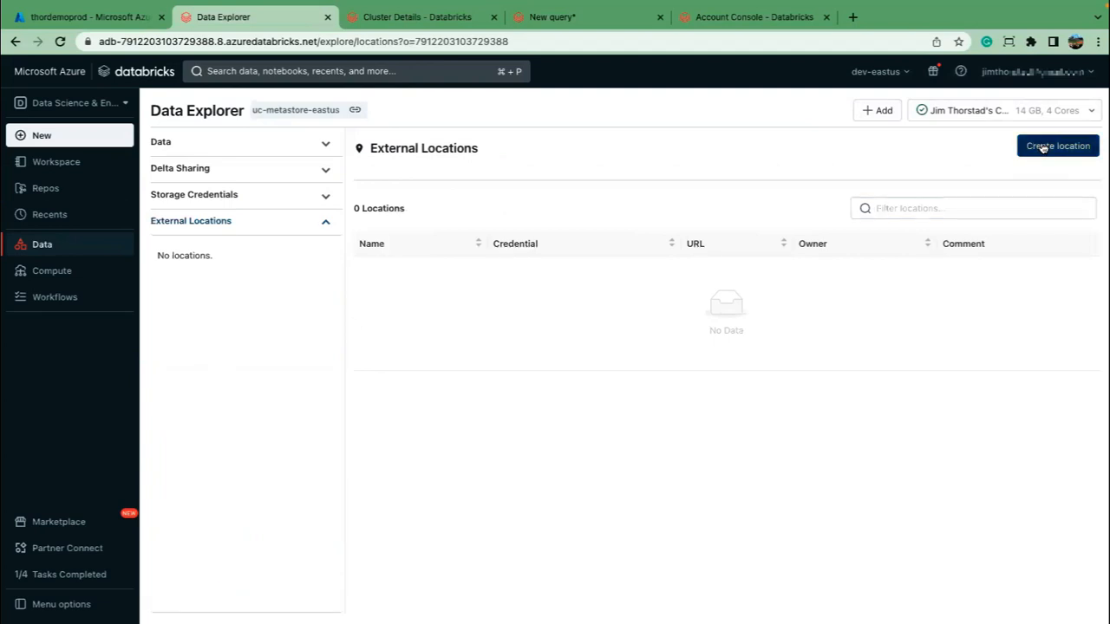
left_click(438, 246)
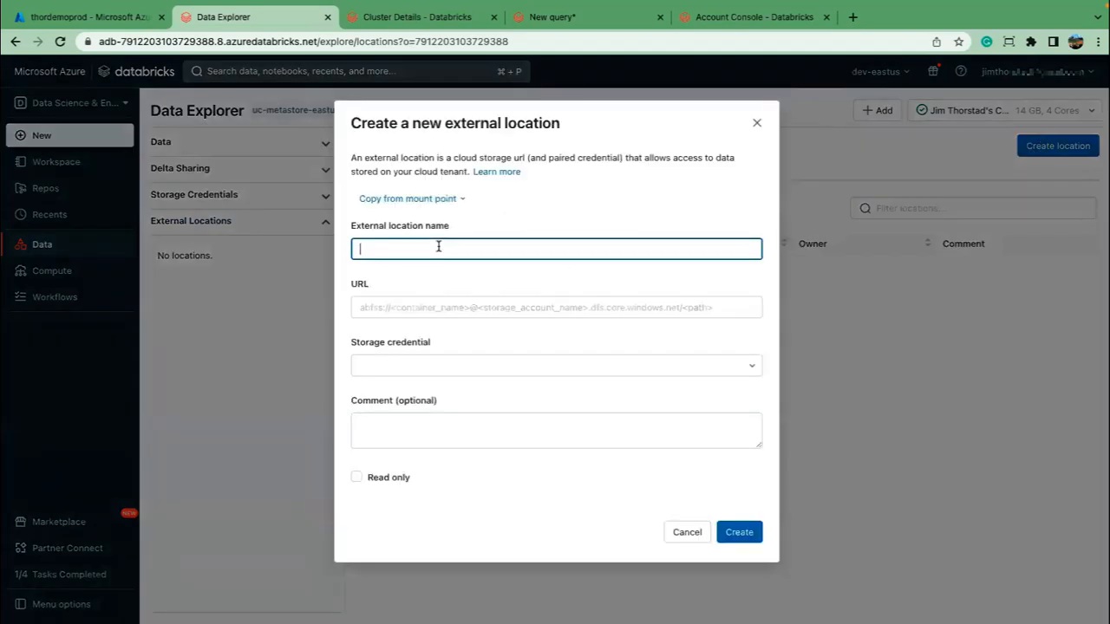
type("dev-ext-location")
left_click(450, 309)
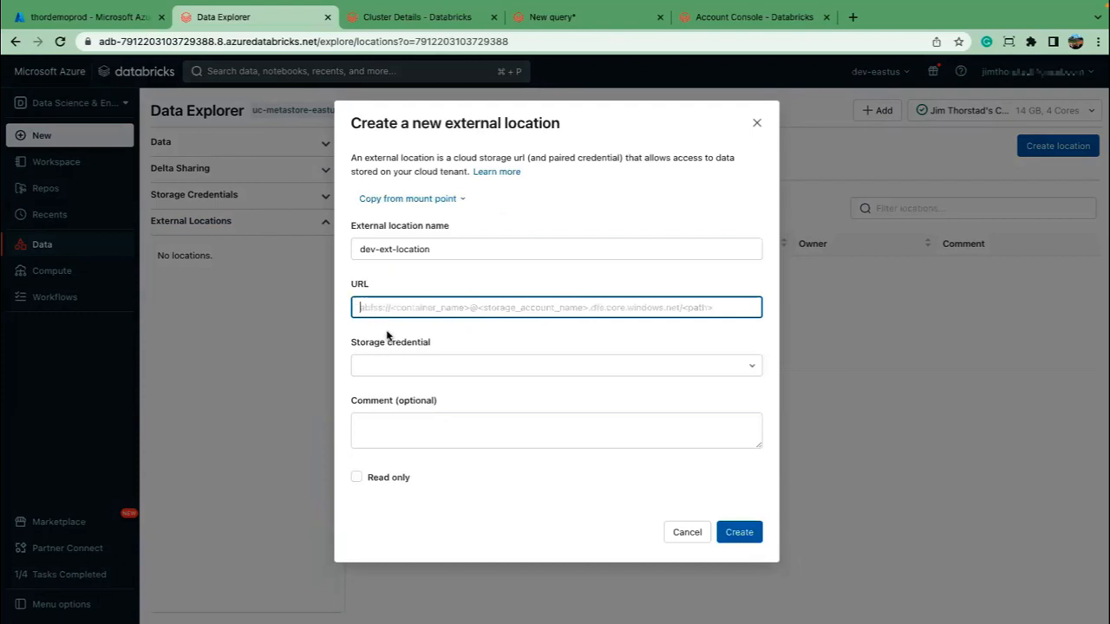
type("abfss://")
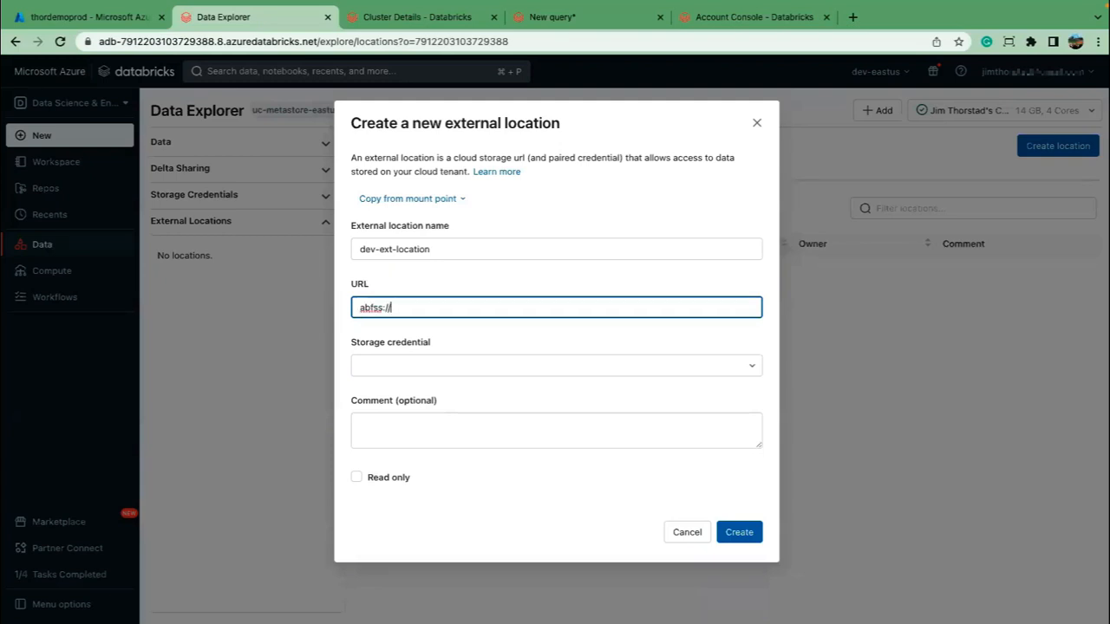
key("super+Tab")
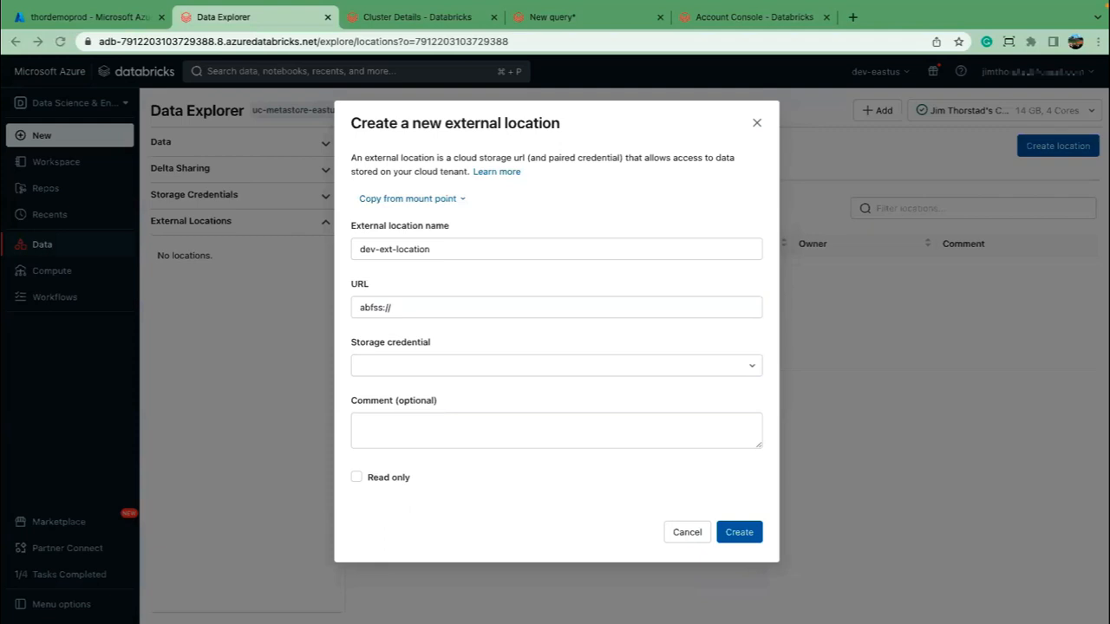
left_click(436, 303)
key("ctrl+v")
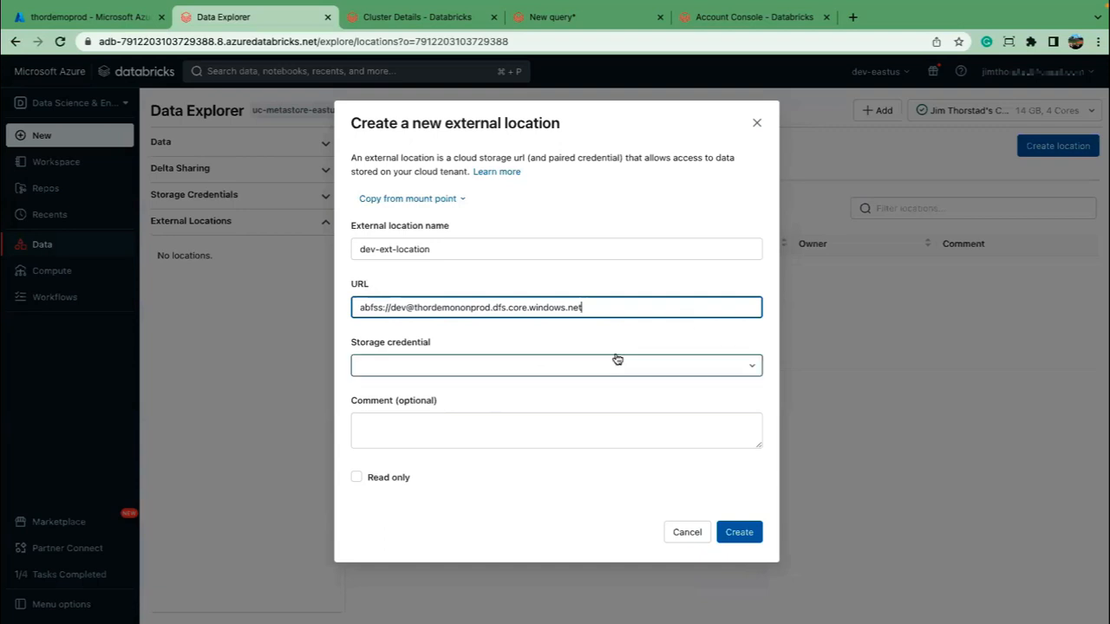
- Assign dev-storage-credential to the external location and try to create it
left_click(458, 371)
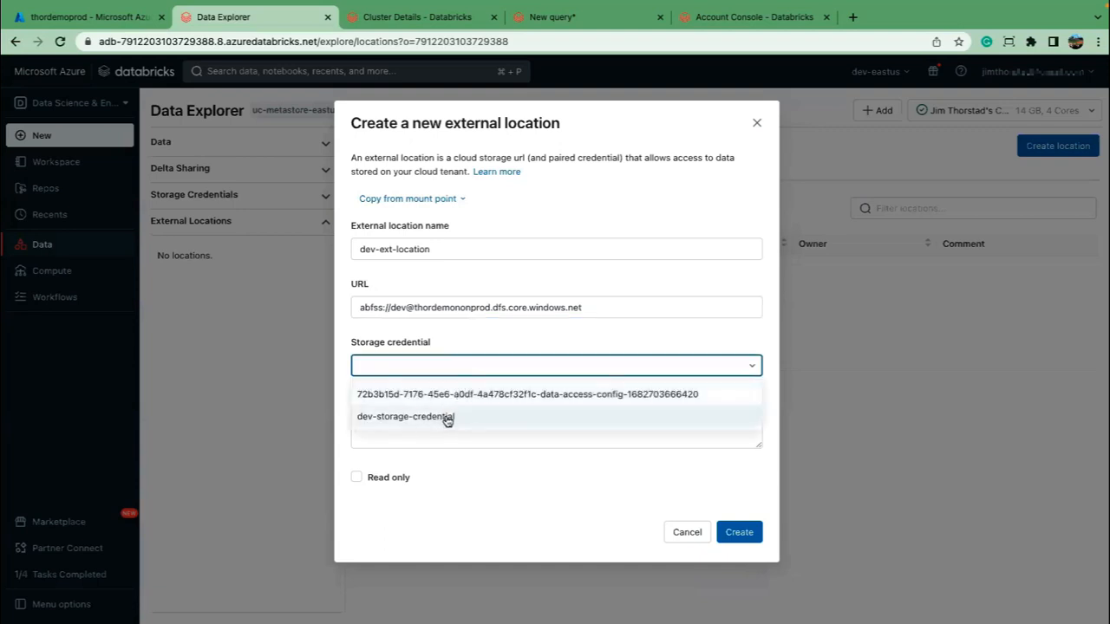
left_click(448, 418)
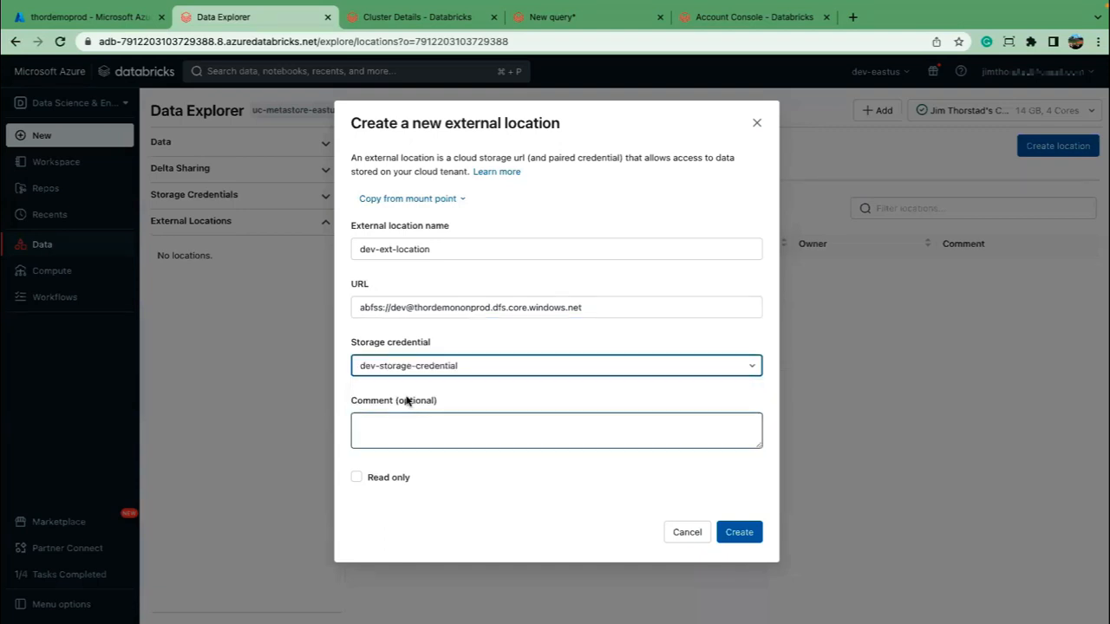
left_click(742, 529)
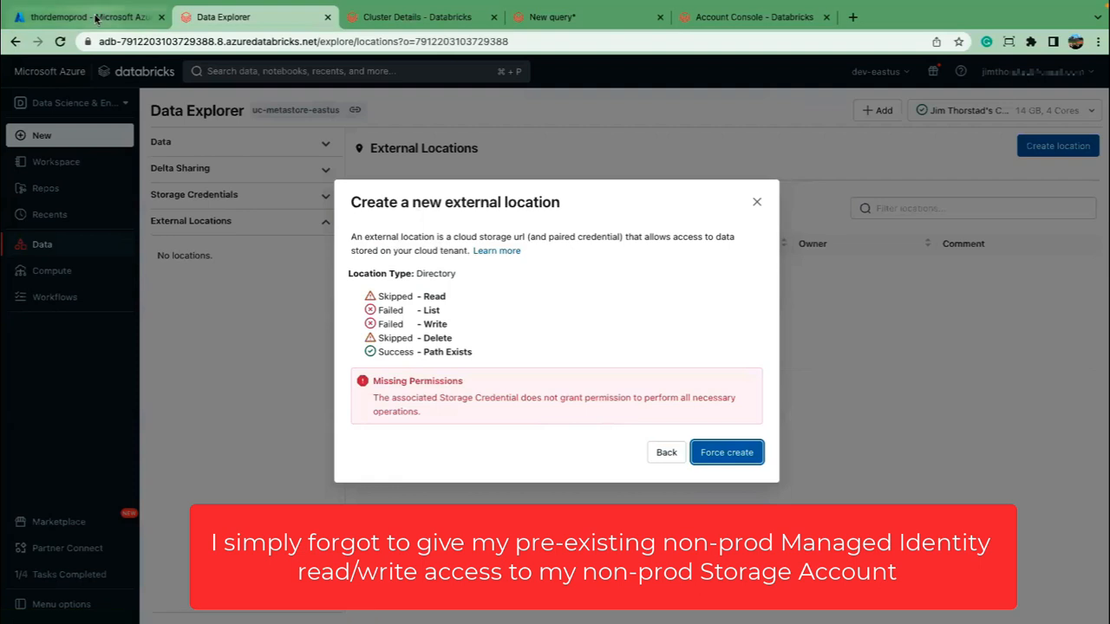
- Switch to the Azure portal and review the role assignments in the access control of the thordemononprod storage account
left_click(97, 18)
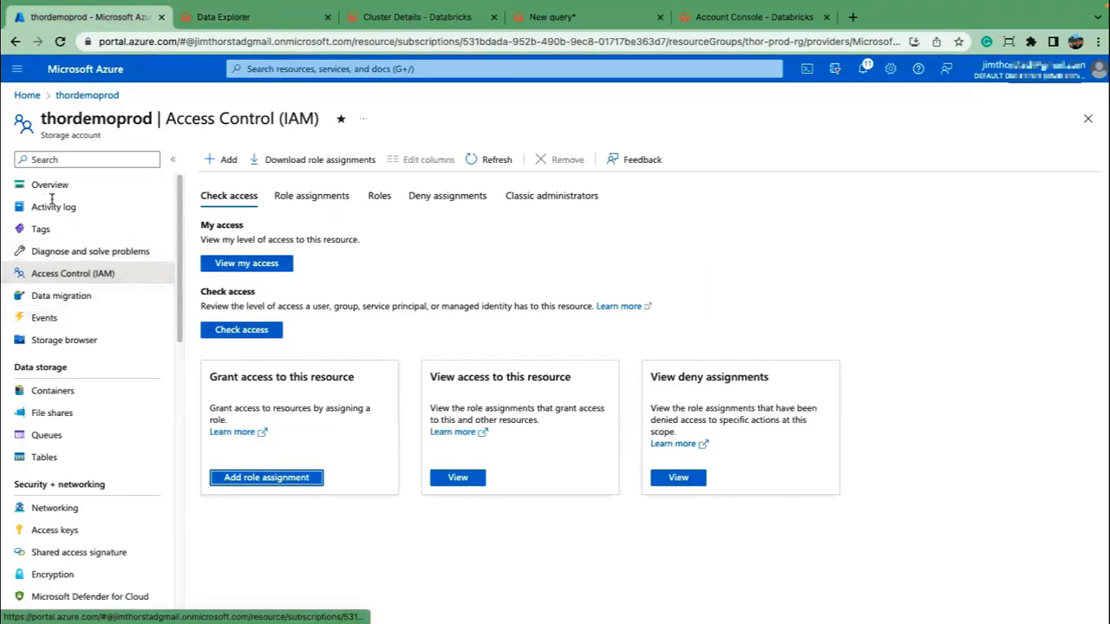
left_click(28, 95)
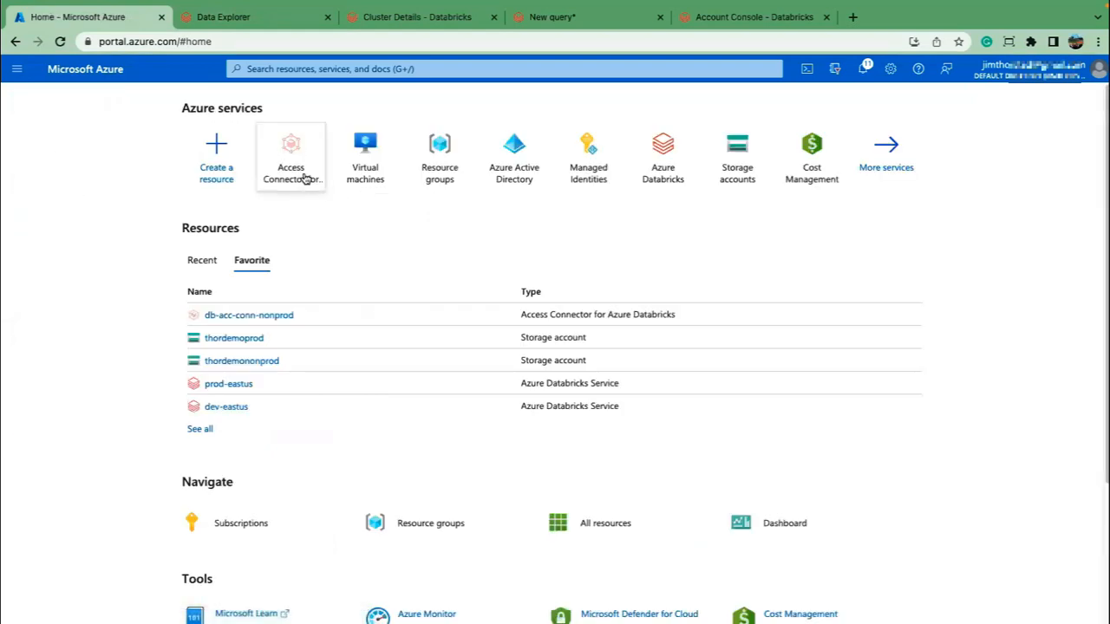
left_click(246, 364)
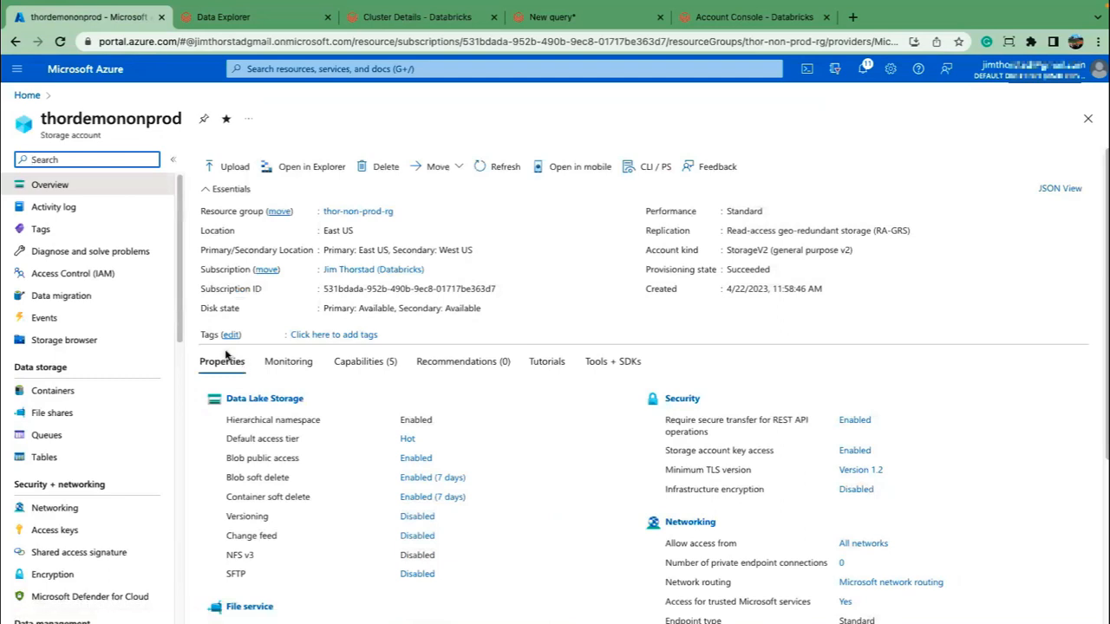
left_click(65, 390)
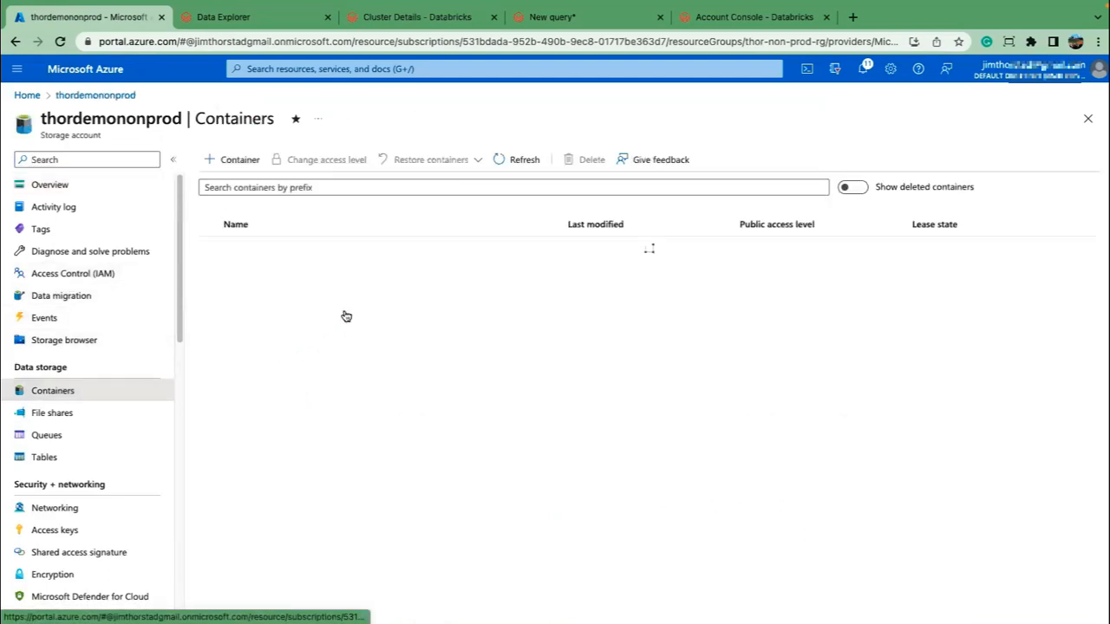
left_click(80, 276)
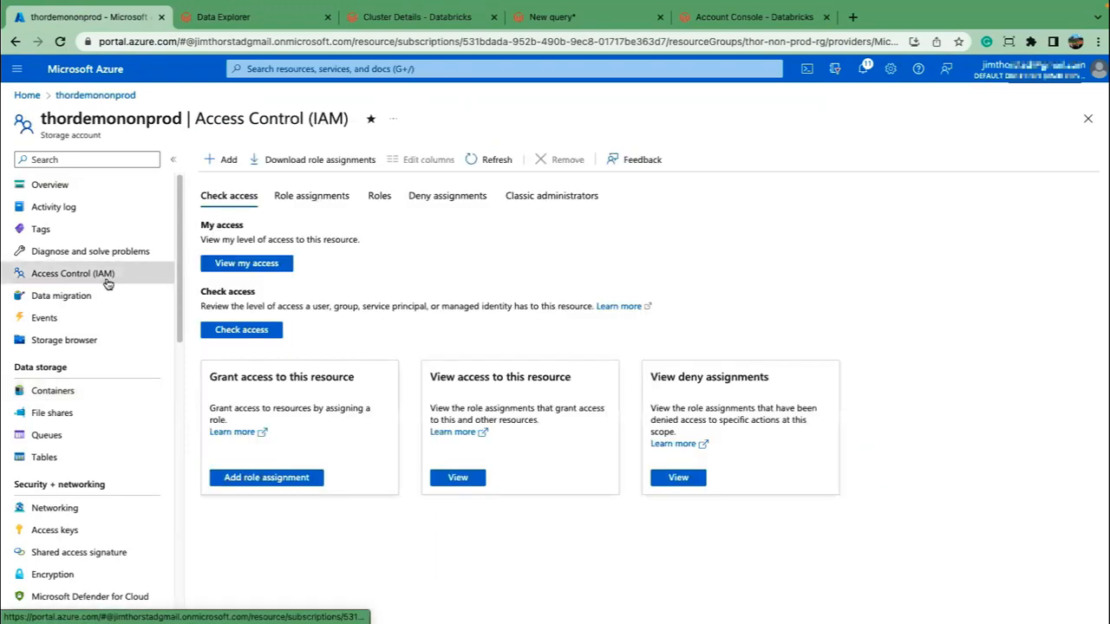
left_click(473, 479)
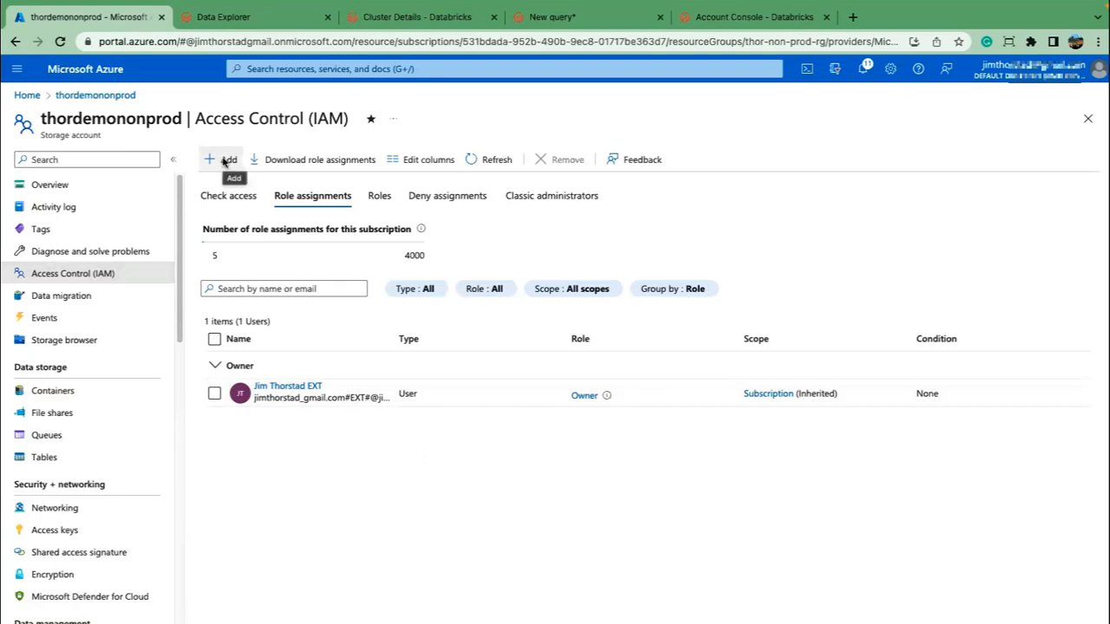
left_click(226, 196)
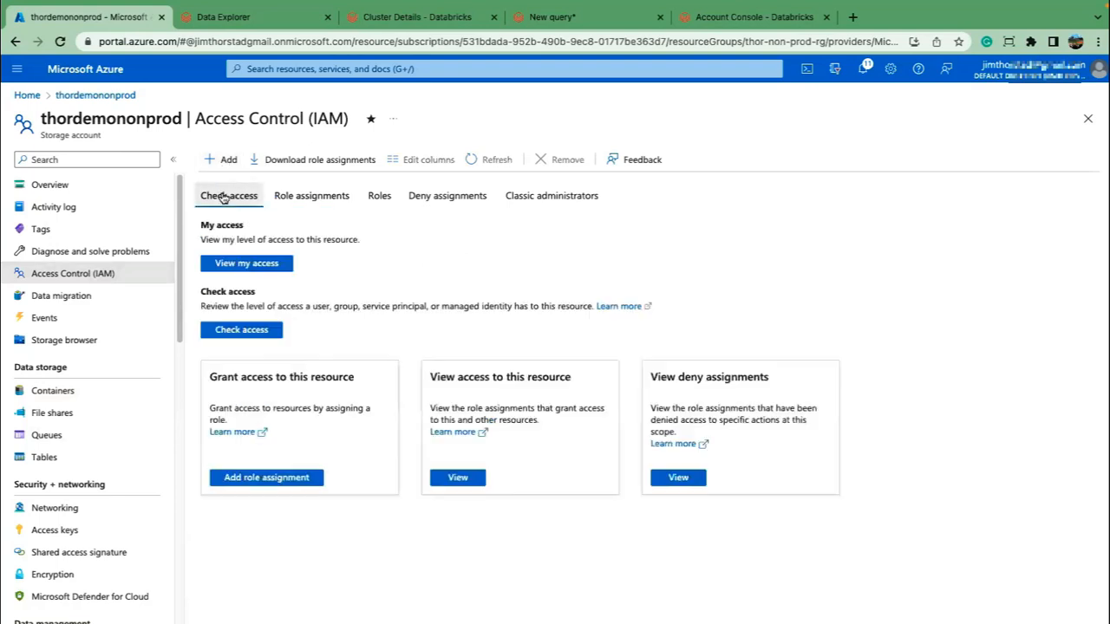
- Start a new role assignment on thordemononprod with the Storage Blob Data Contributor role
left_click(268, 478)
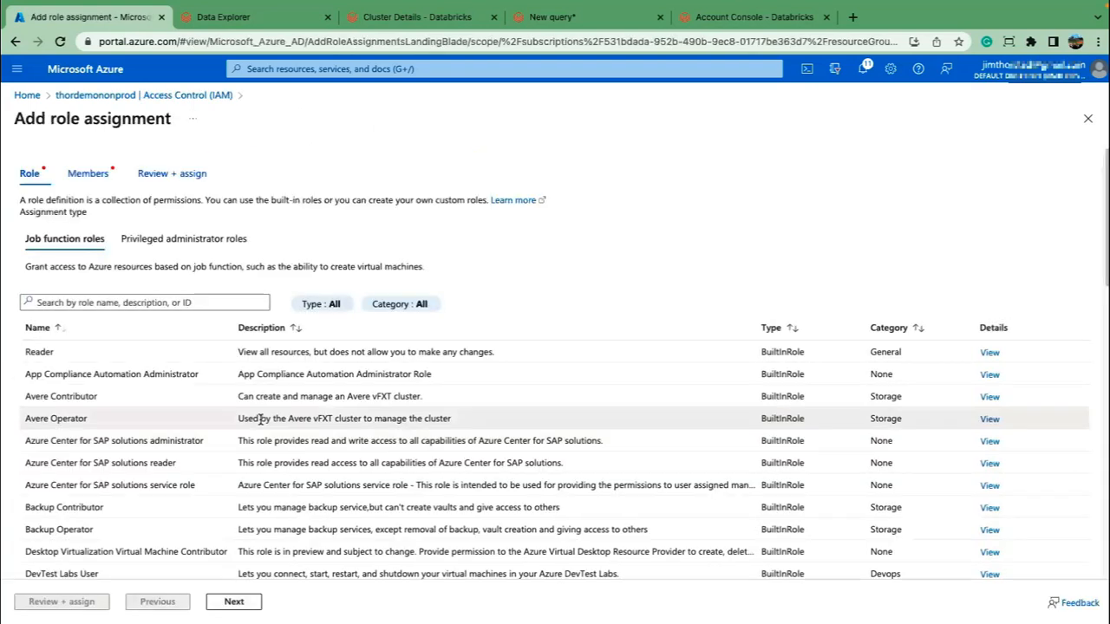
left_click(80, 301)
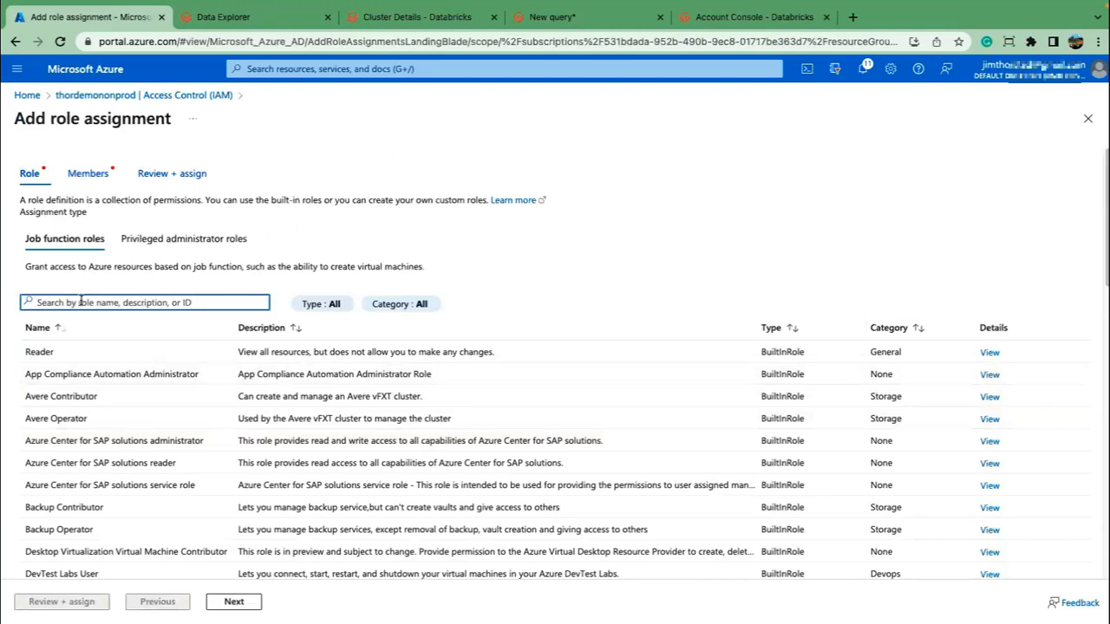
type("storage")
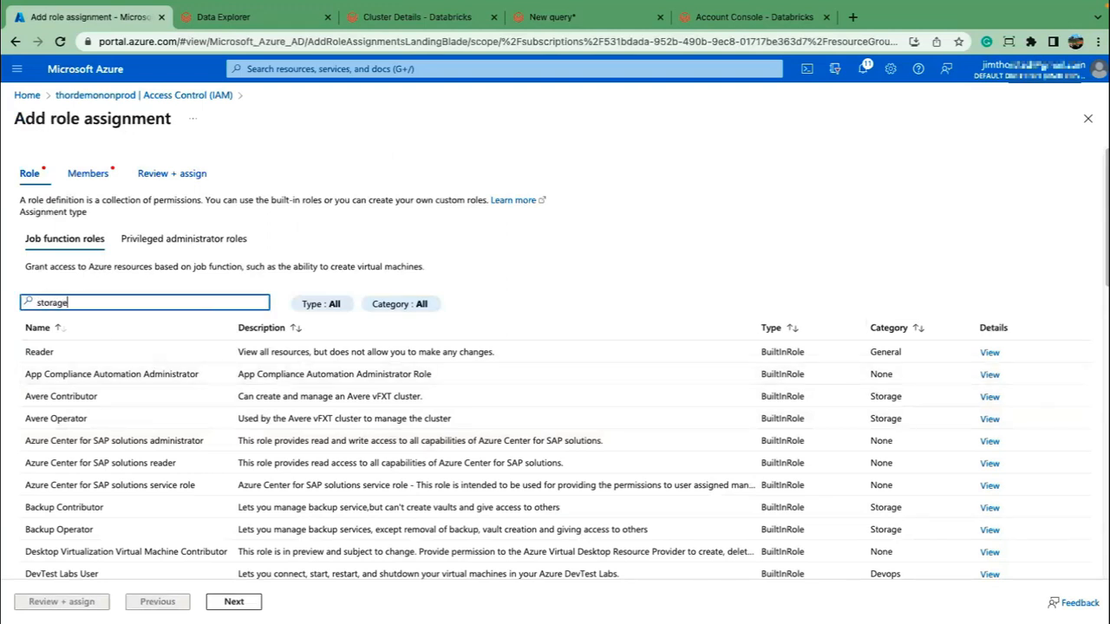
type(" blob")
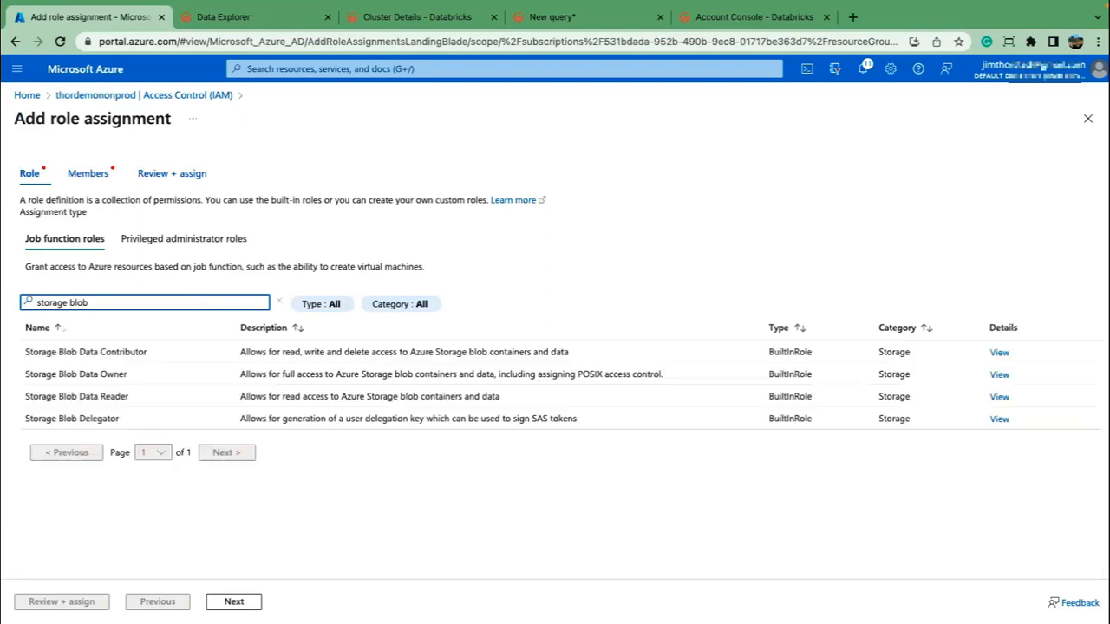
left_click(116, 354)
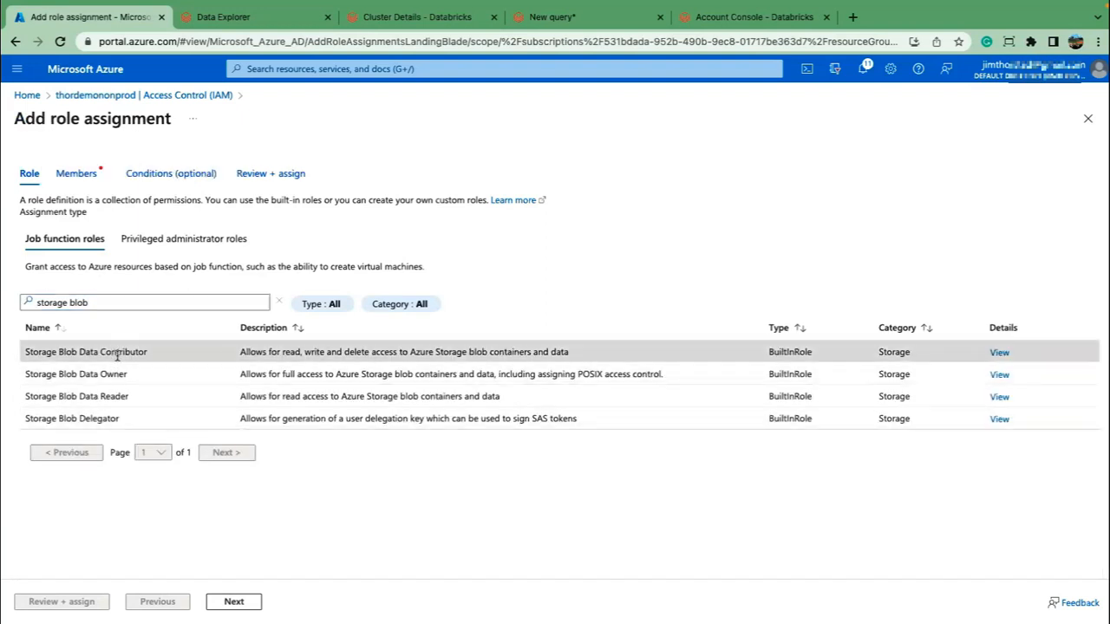
left_click(233, 602)
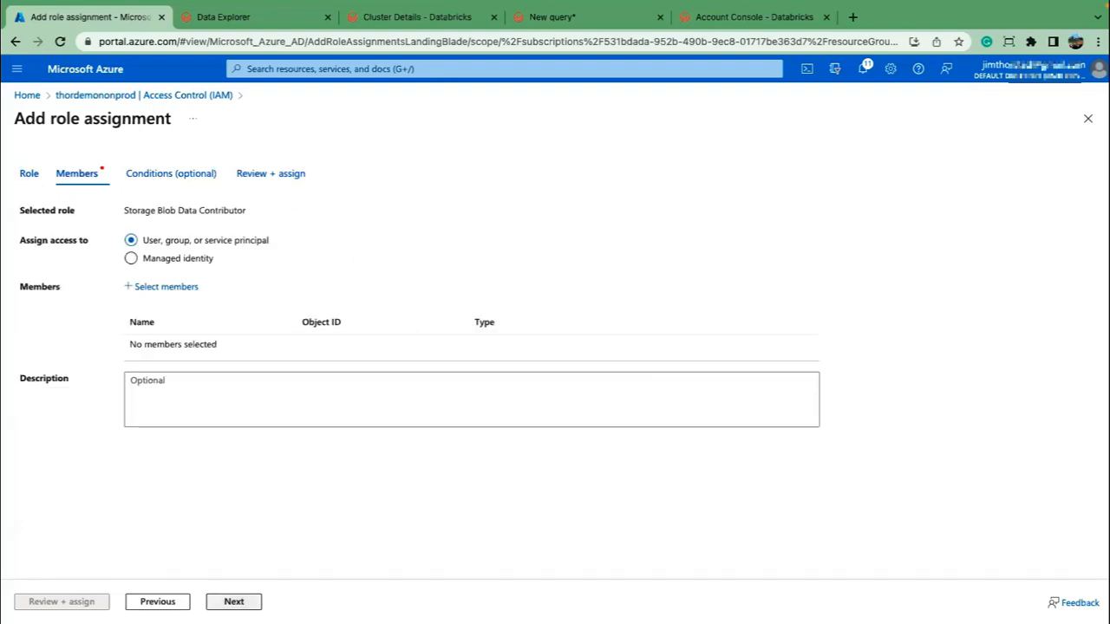
- Select the system-assigned managed identity db-acc-conn-nonprod as the member and assign the role
left_click(131, 258)
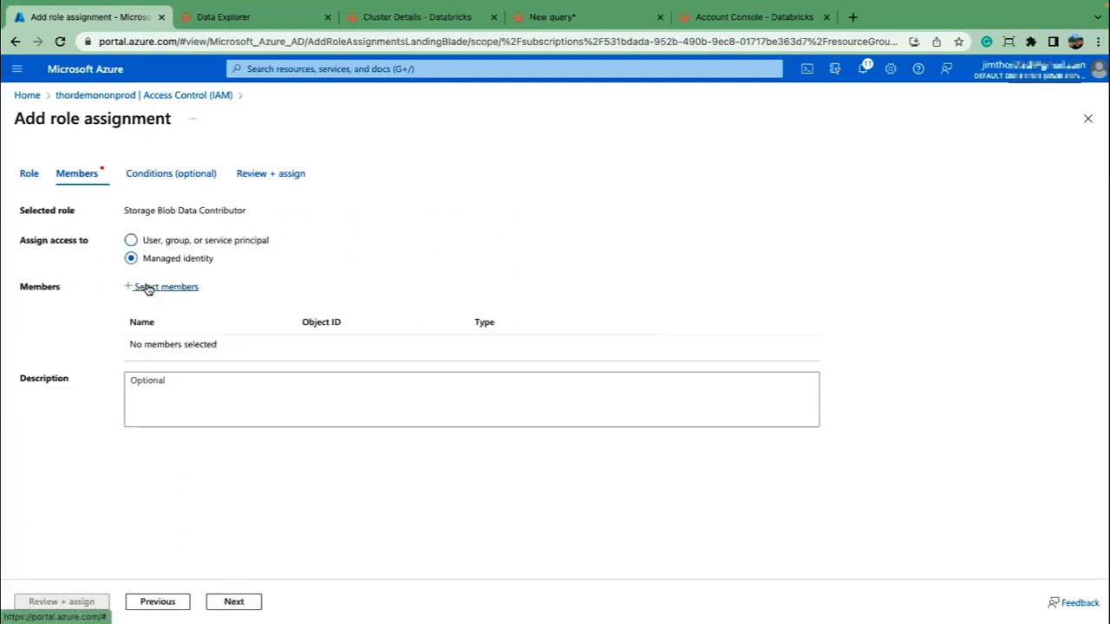
left_click(144, 287)
left_click(798, 202)
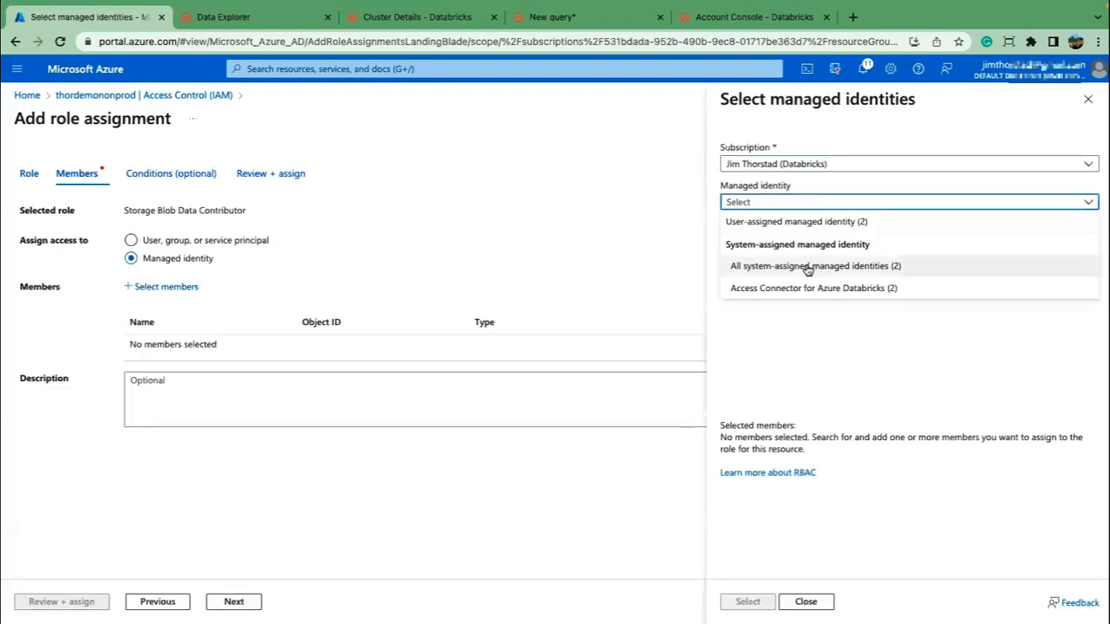
left_click(805, 265)
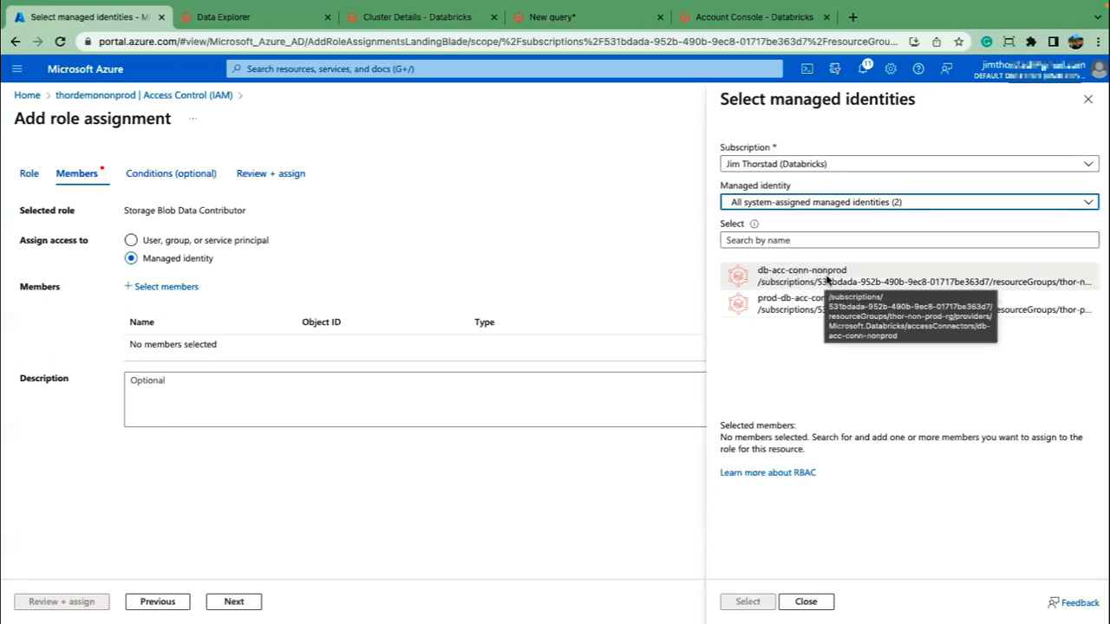
left_click(826, 282)
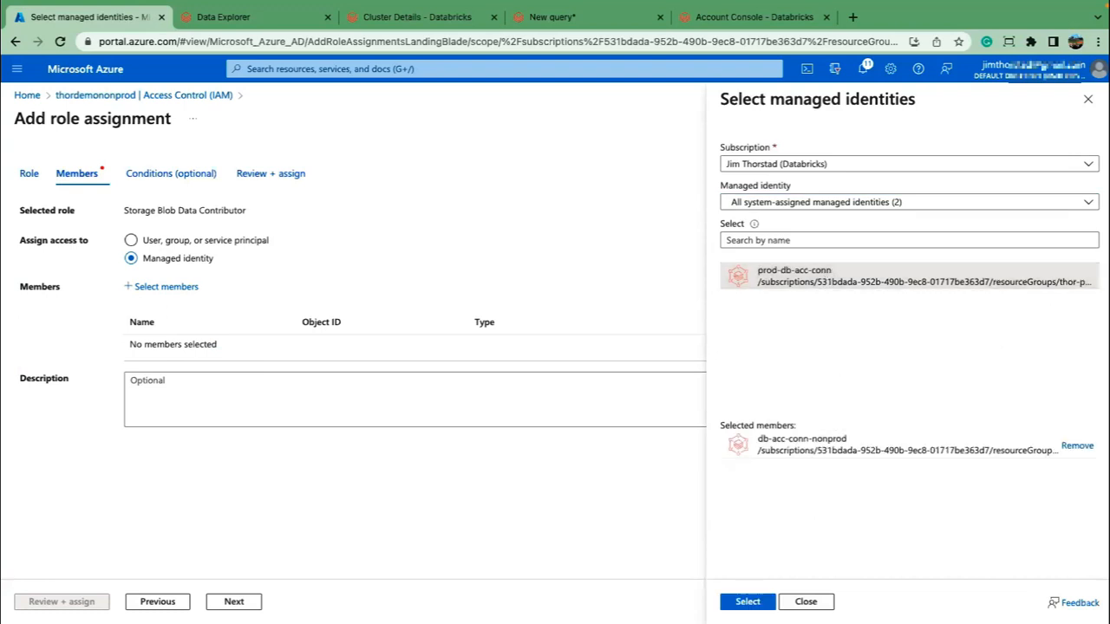
left_click(748, 602)
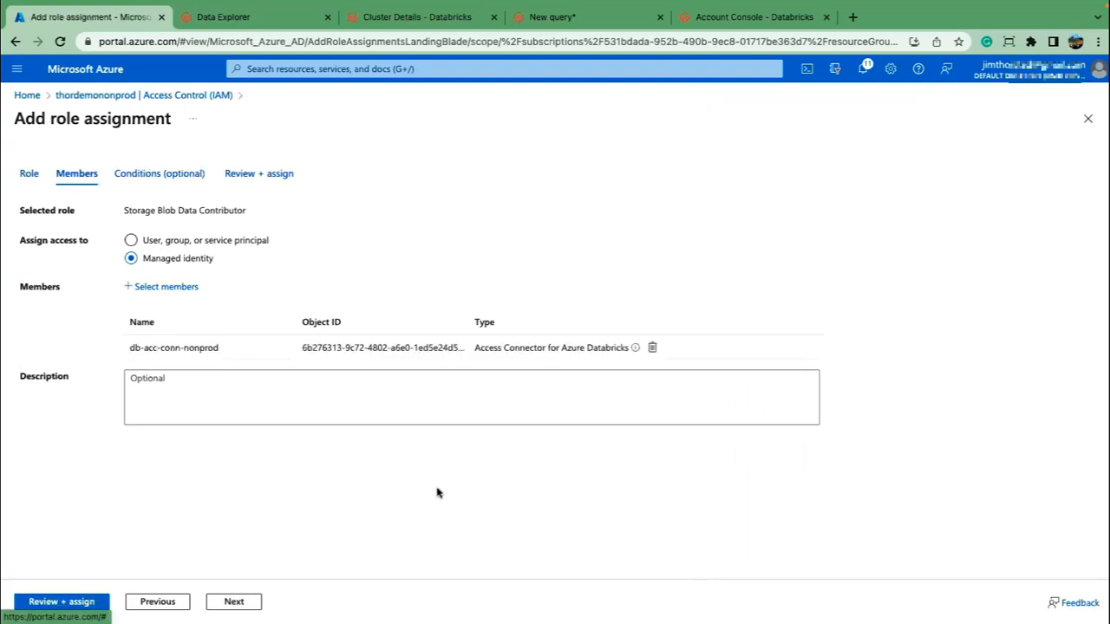
left_click(85, 602)
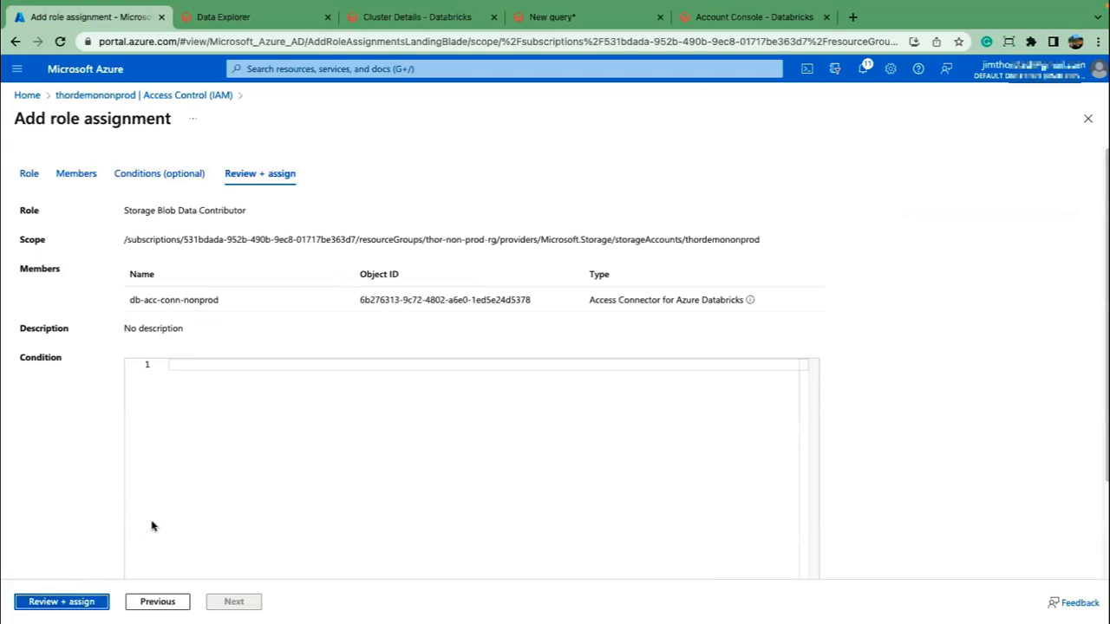
left_click(98, 600)
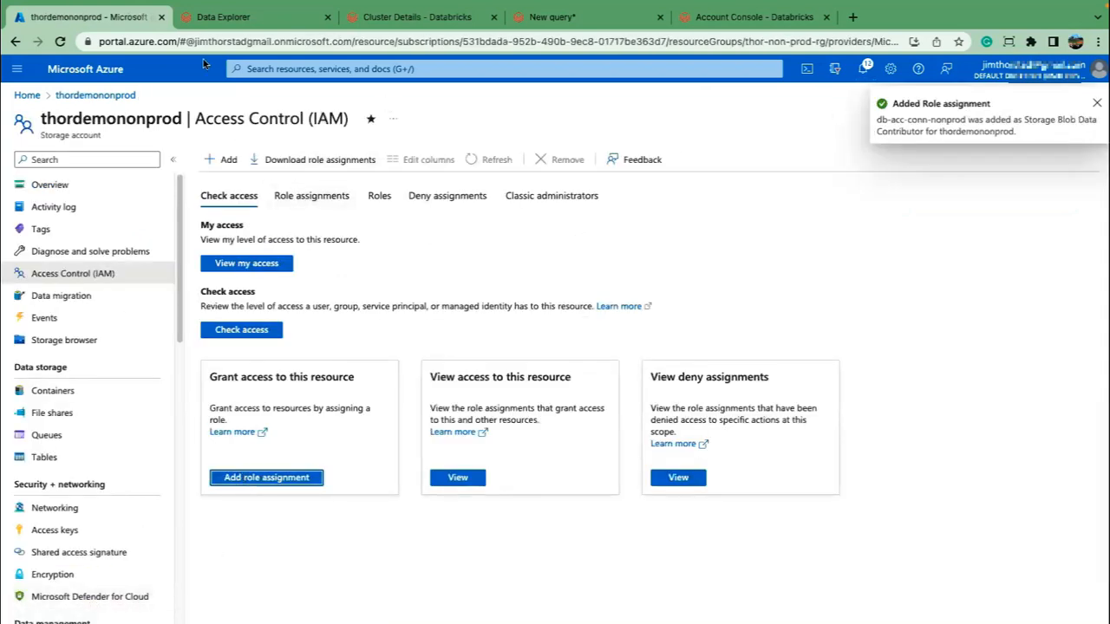
- Switch back to the Databricks Data Explorer and retry creating the external location dev-ext-location
left_click(257, 19)
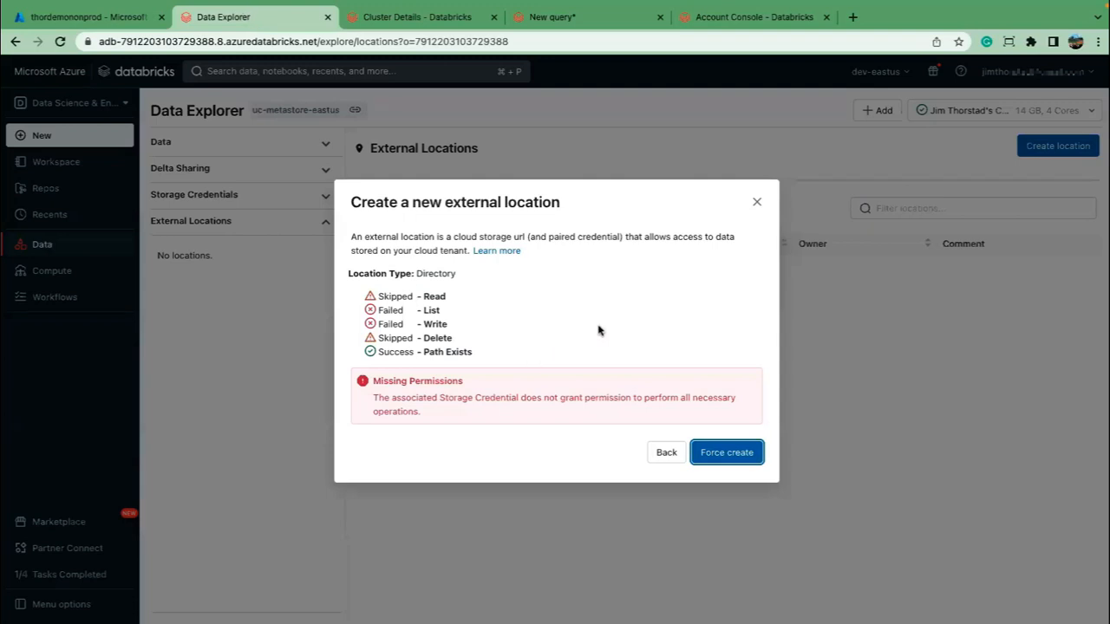
left_click(670, 459)
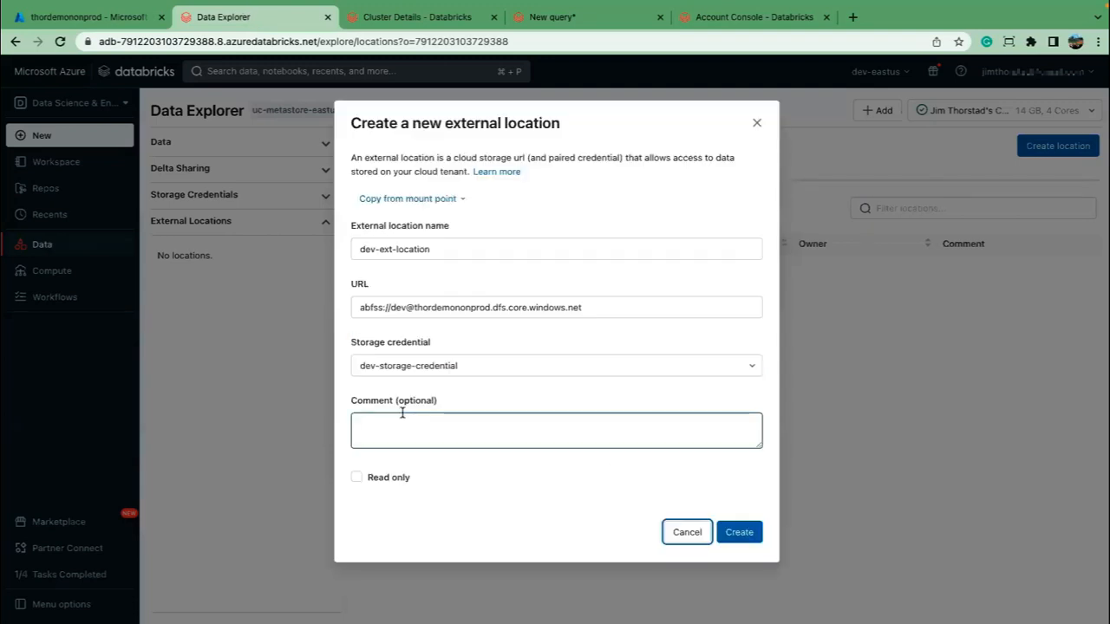
left_click(738, 531)
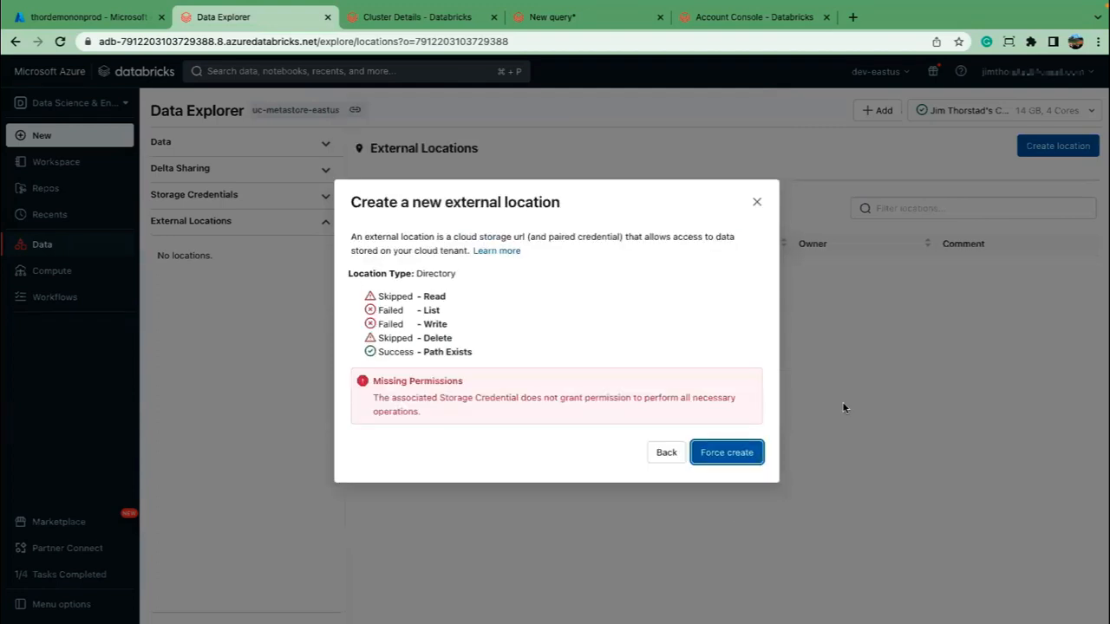
left_click(667, 453)
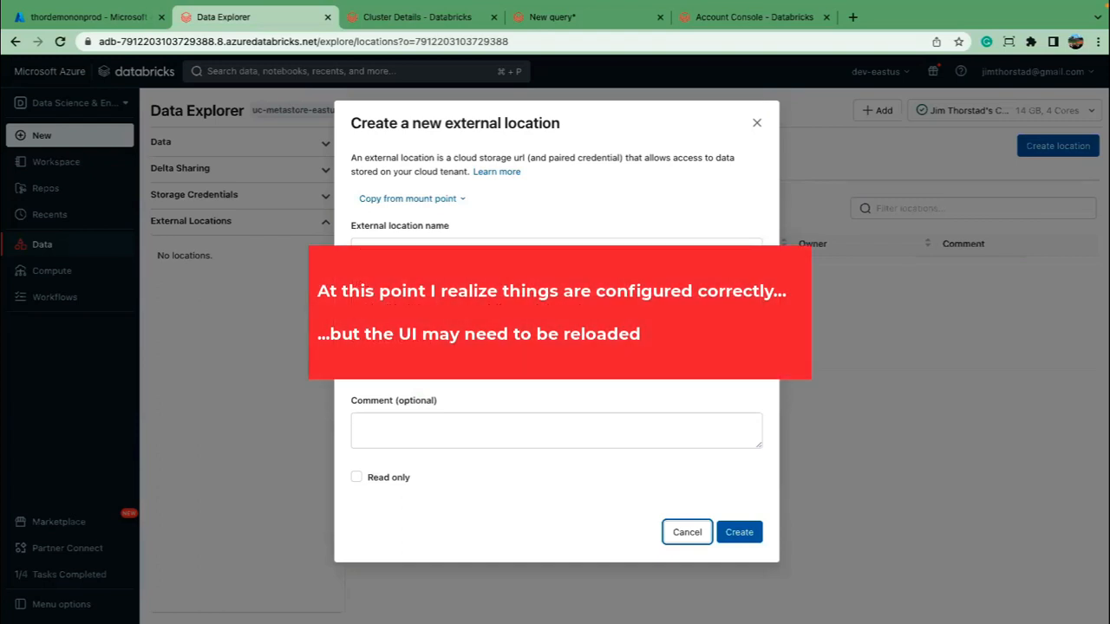
left_click(556, 364)
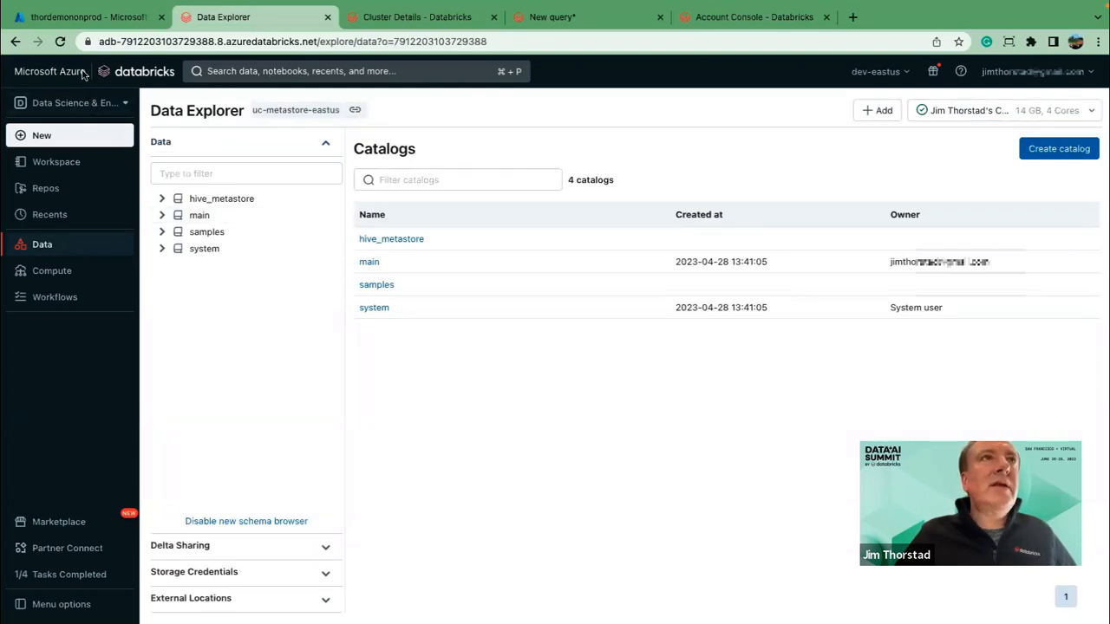
- Reload Data Explorer and check the access connector ID of dev-storage-credential
left_click(60, 42)
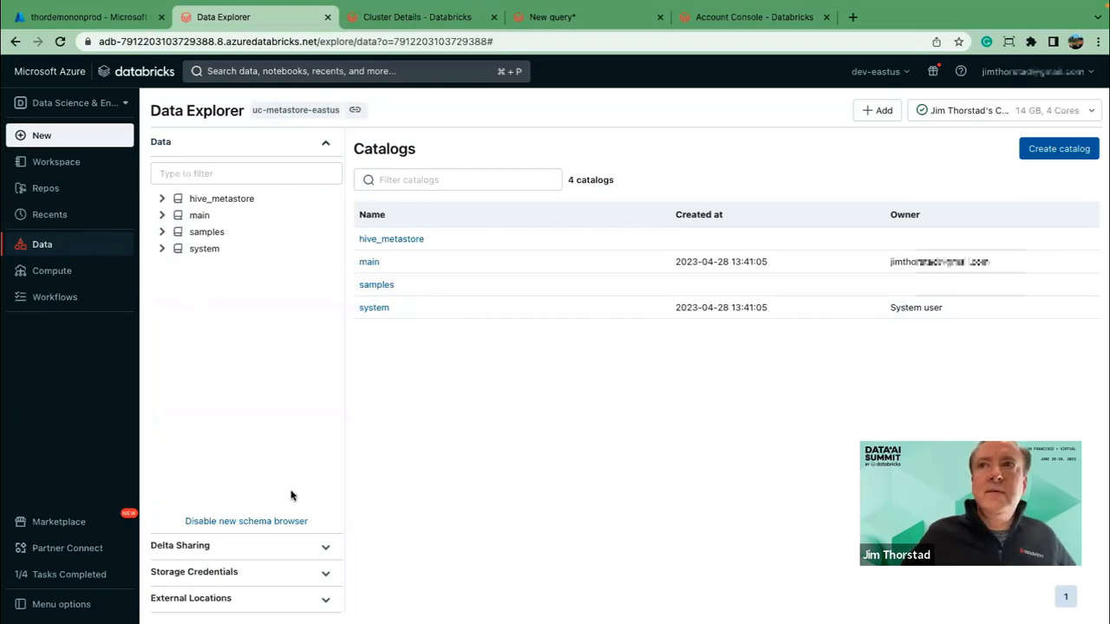
left_click(222, 574)
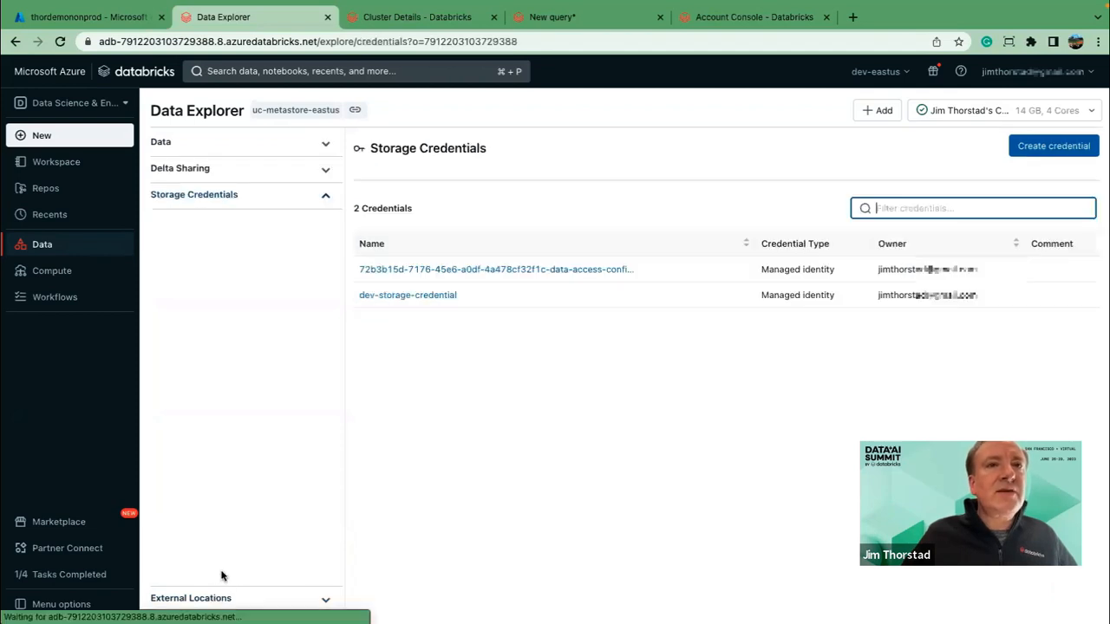
left_click(259, 251)
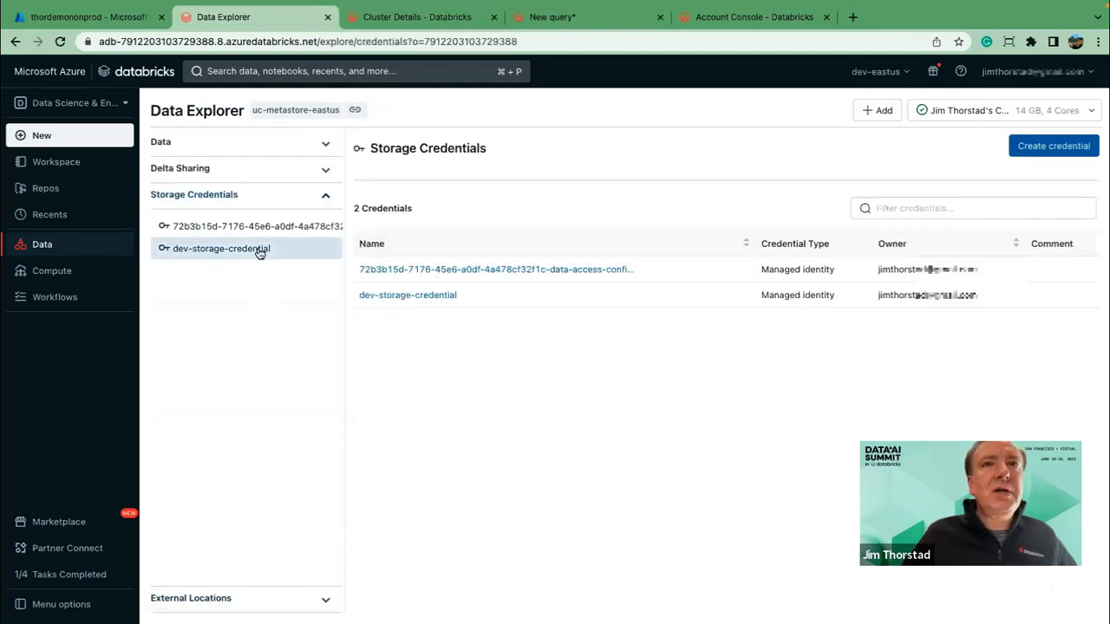
double_click(479, 240)
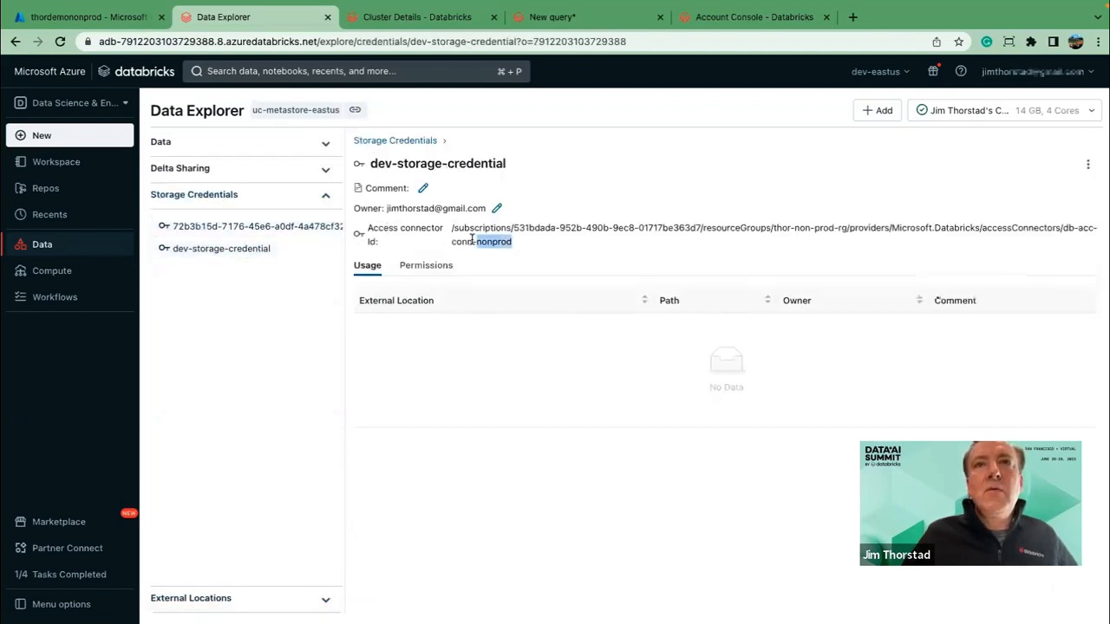
- Start a new external location in Data Explorer and name it dev-ext-loc
left_click(223, 604)
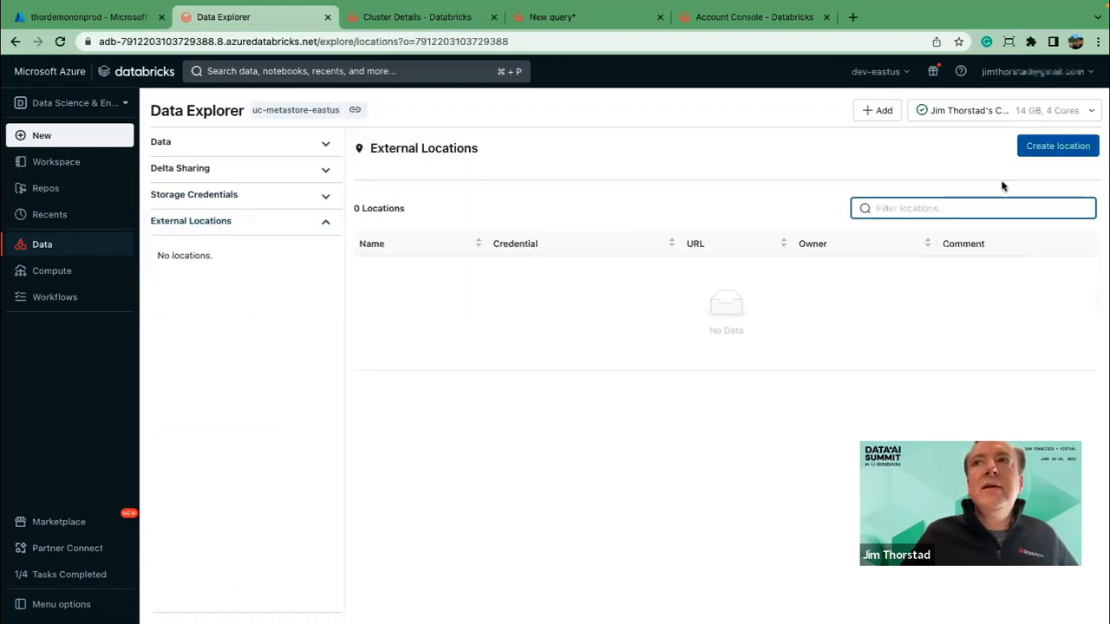
left_click(1045, 146)
left_click(411, 247)
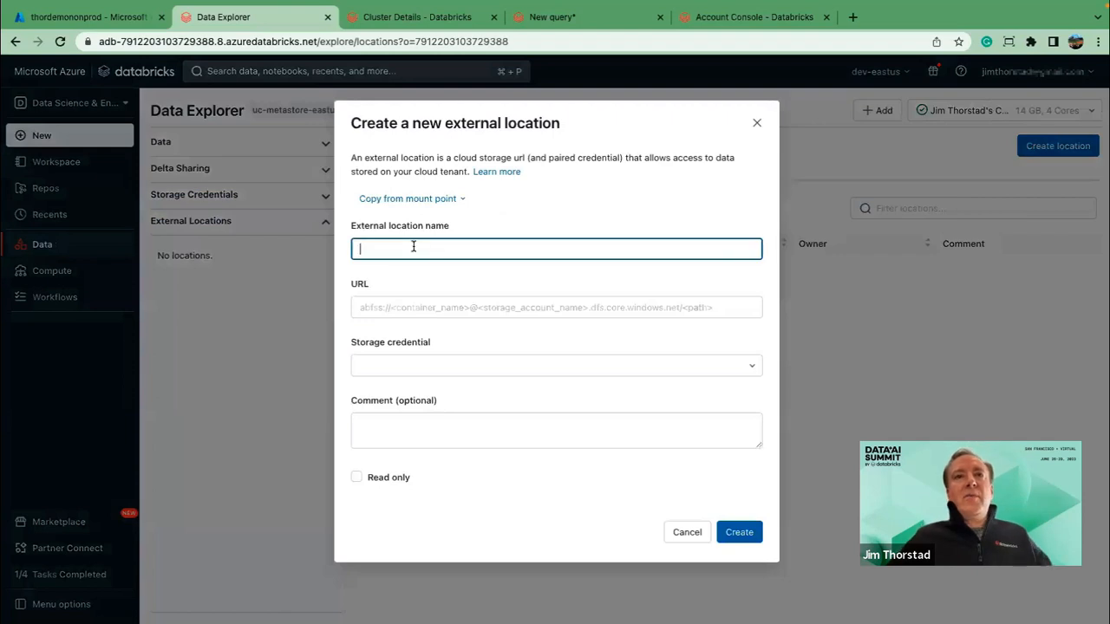
type("d")
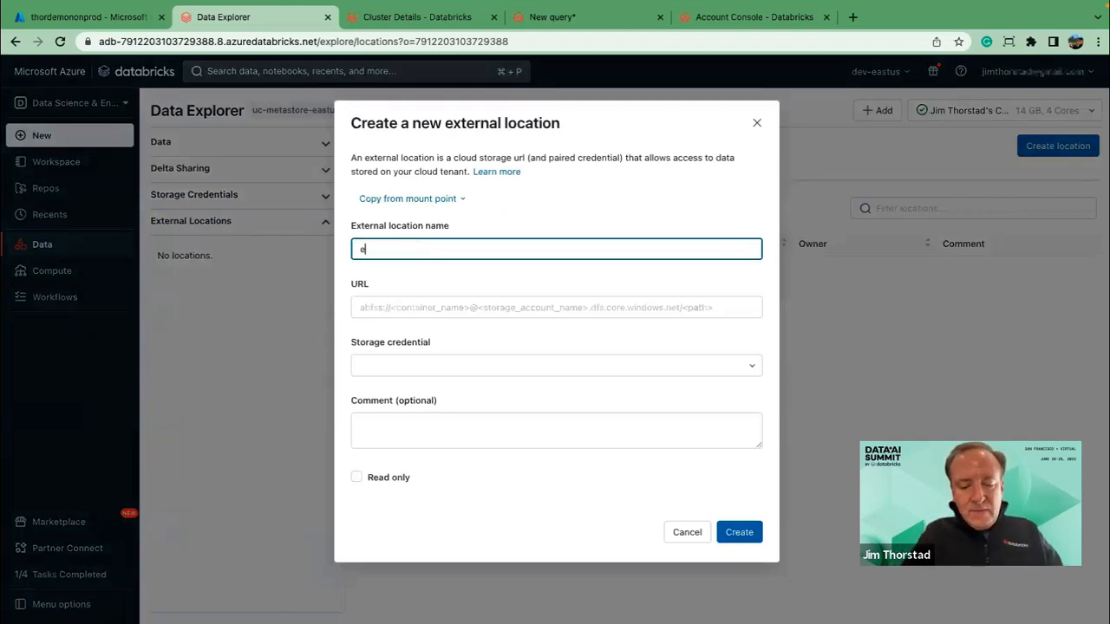
type("ev-ext-loc")
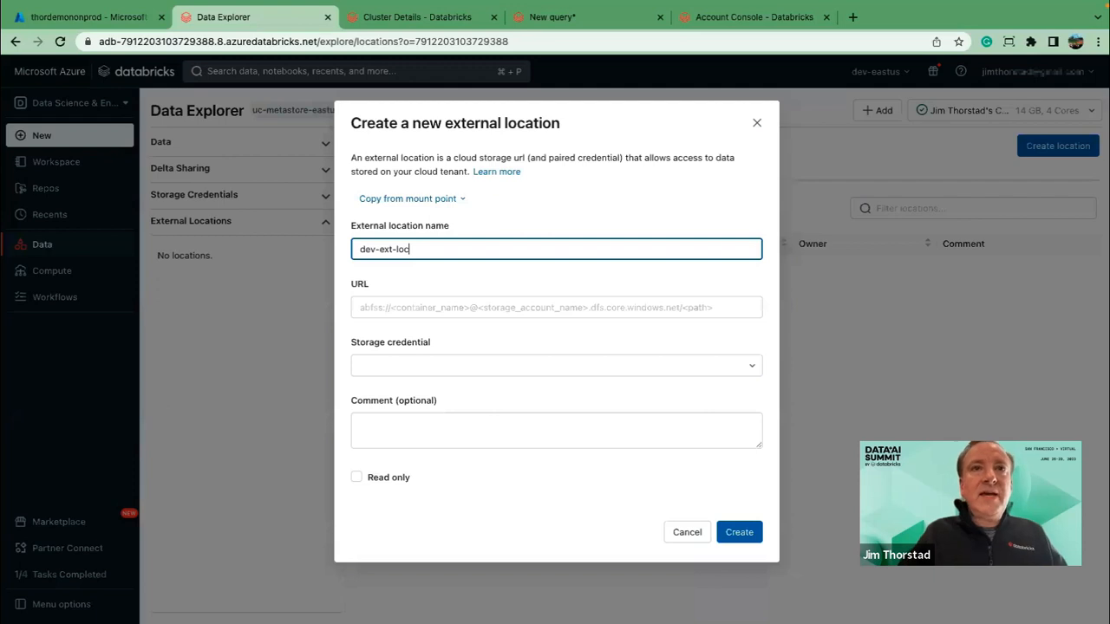
left_click(435, 307)
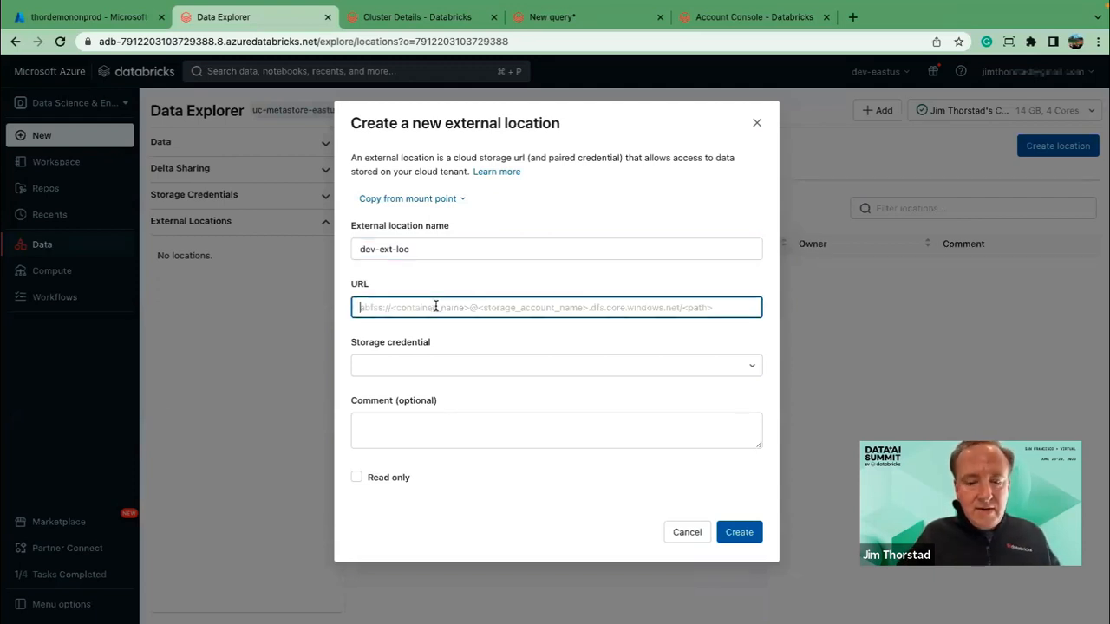
key("ctrl+v")
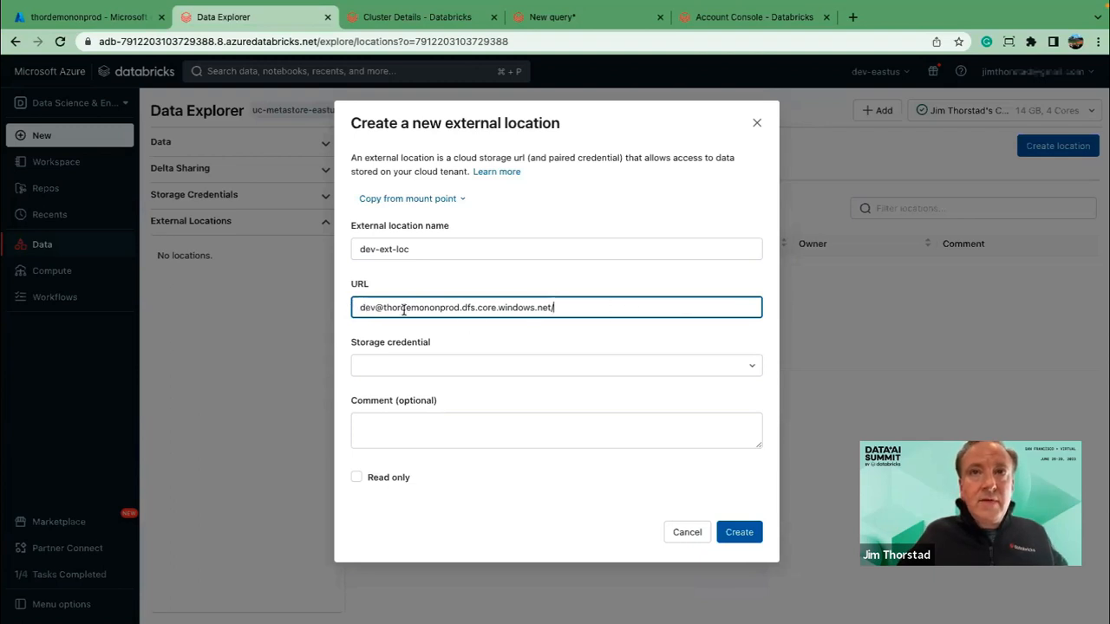
left_click(362, 309)
type("abfss:")
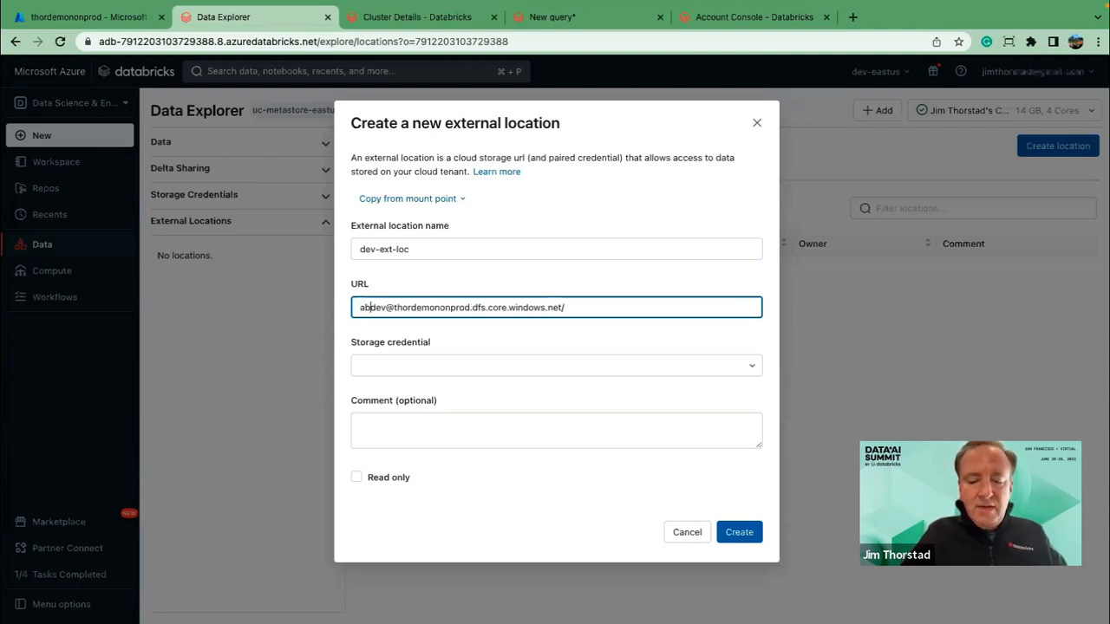
type("//")
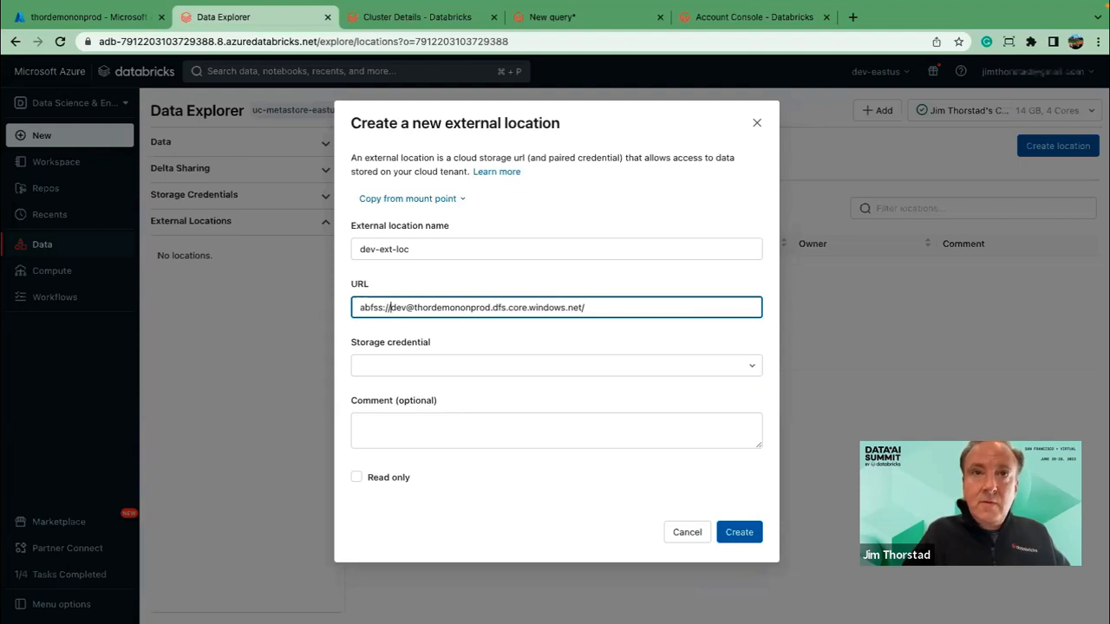
- Create the external location with dev-storage-credential as its storage credential, and test its connection
left_click(378, 366)
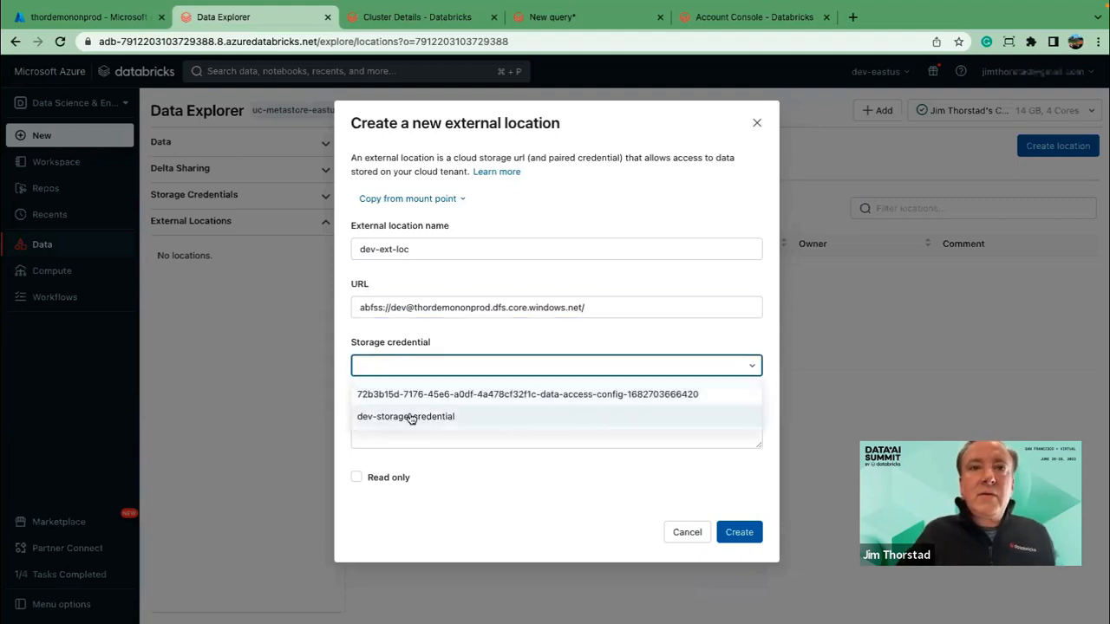
left_click(411, 418)
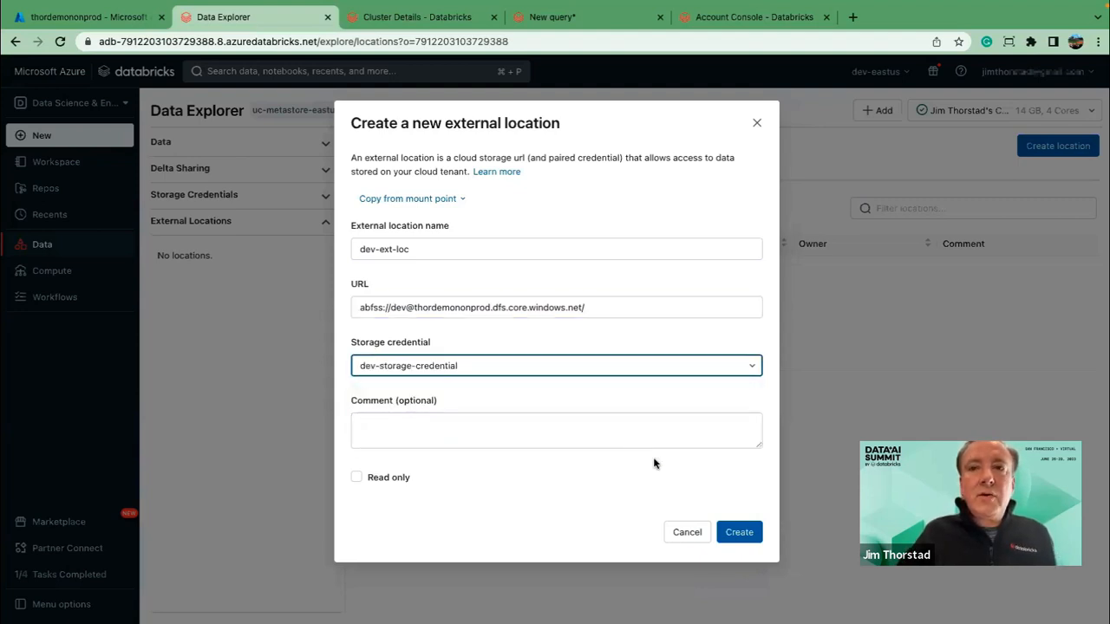
left_click(754, 532)
left_click(752, 532)
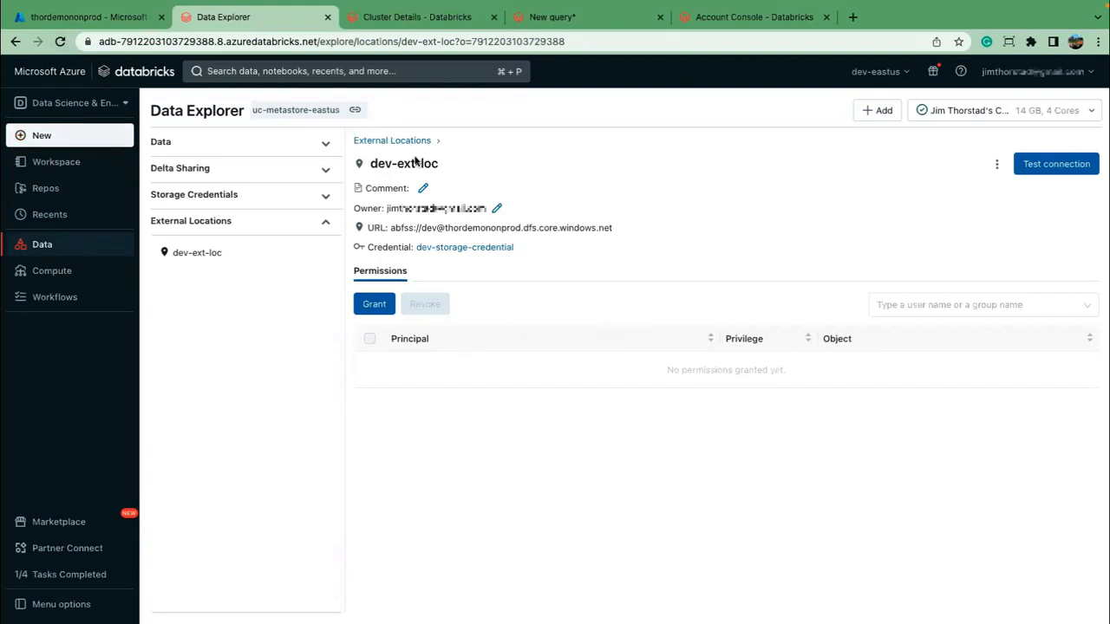
left_click(1056, 165)
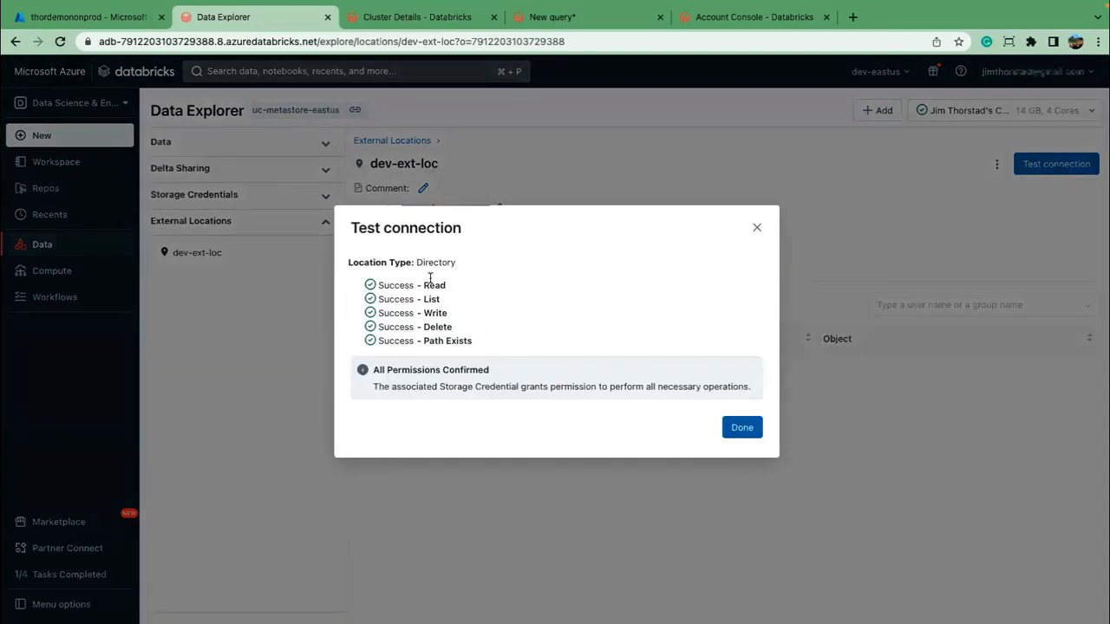
left_click(743, 428)
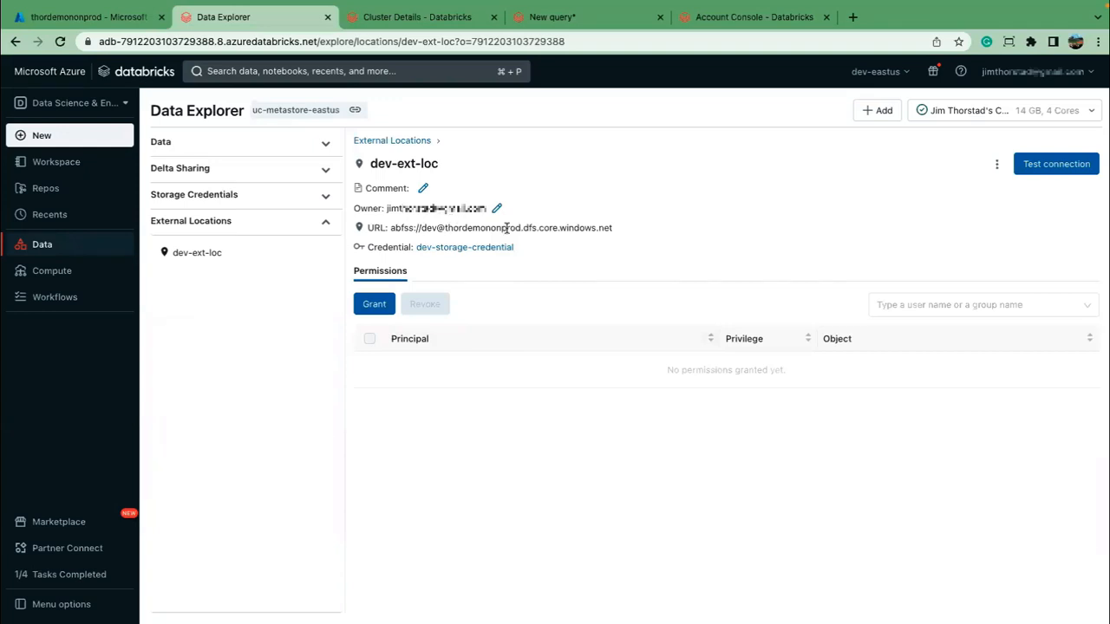
left_click(374, 304)
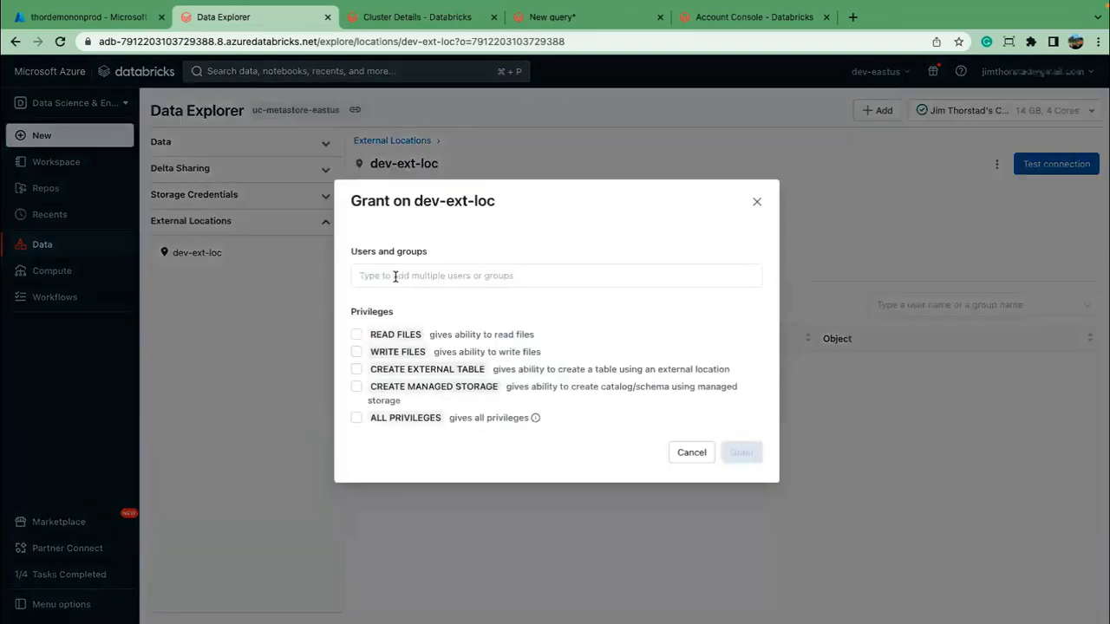
left_click(395, 276)
left_click(406, 349)
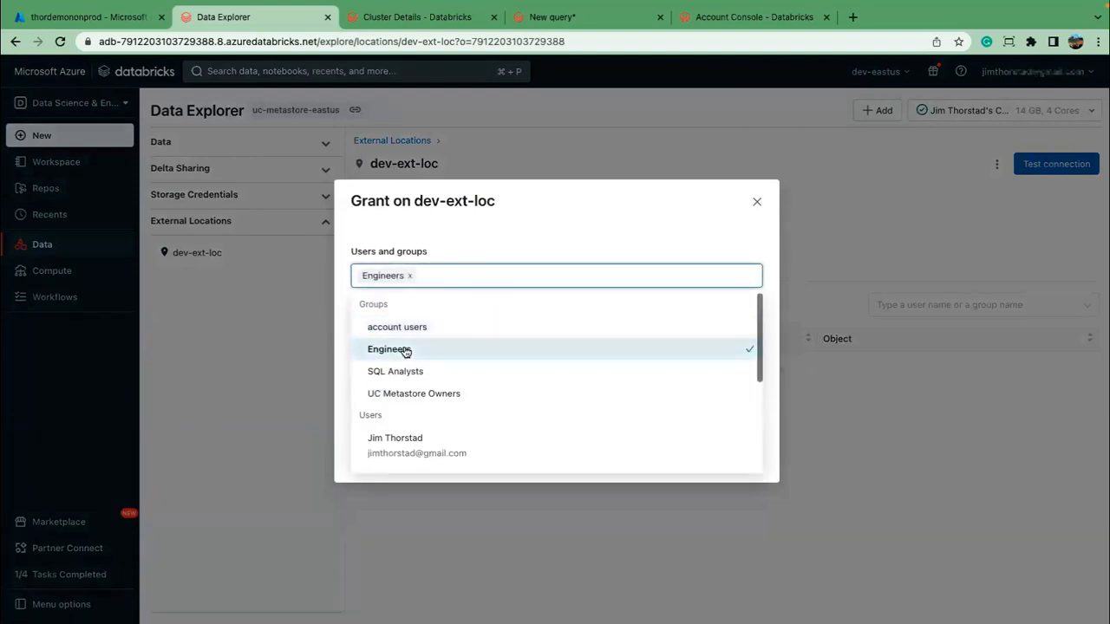
left_click(547, 209)
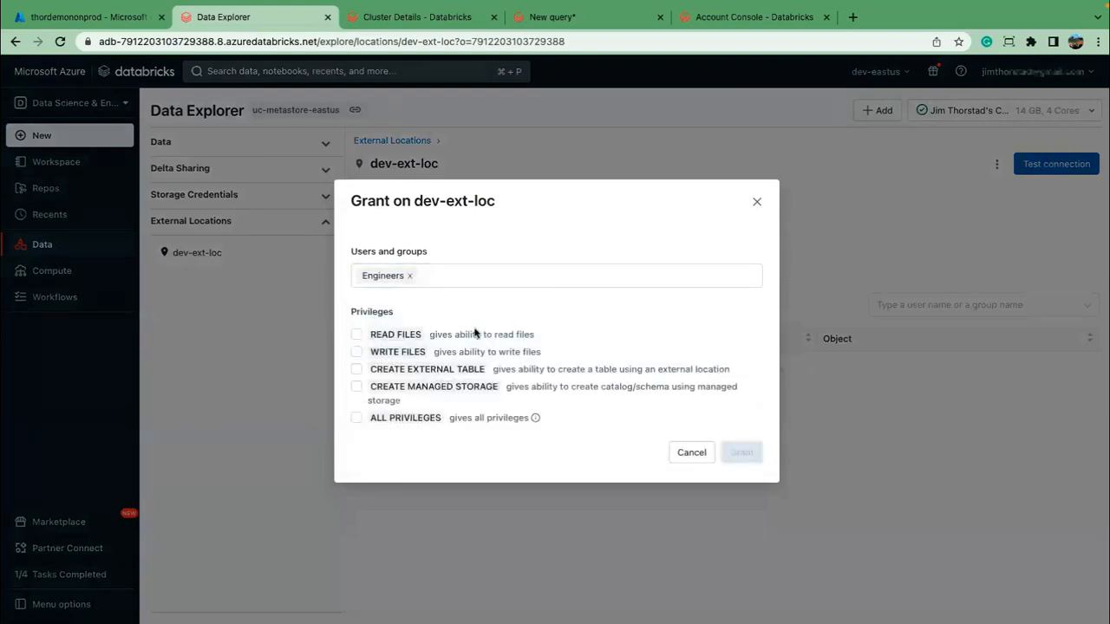
left_click(357, 334)
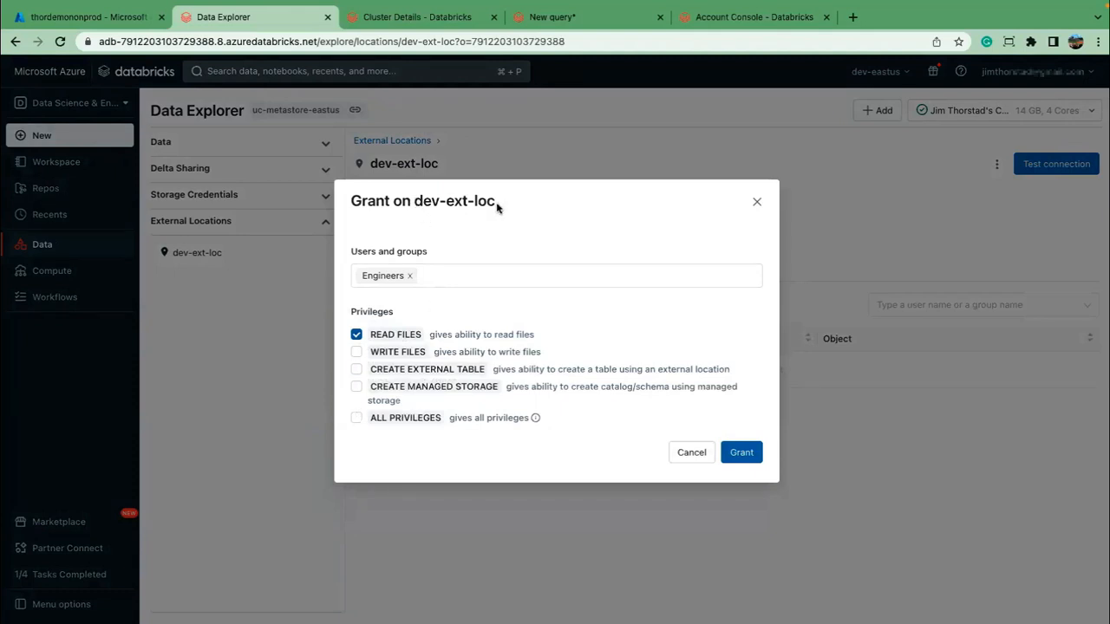
left_click(357, 335)
left_click(357, 370)
left_click(706, 453)
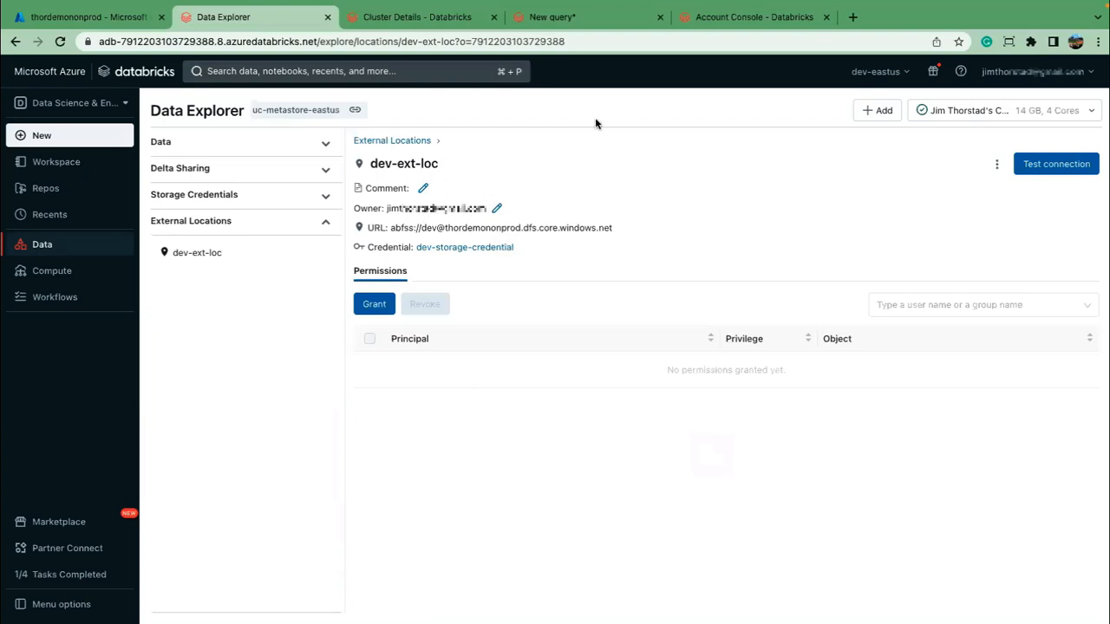
- Start a new catalog named dev with dev-ext-loc as its storage location
mouse_move(260, 119)
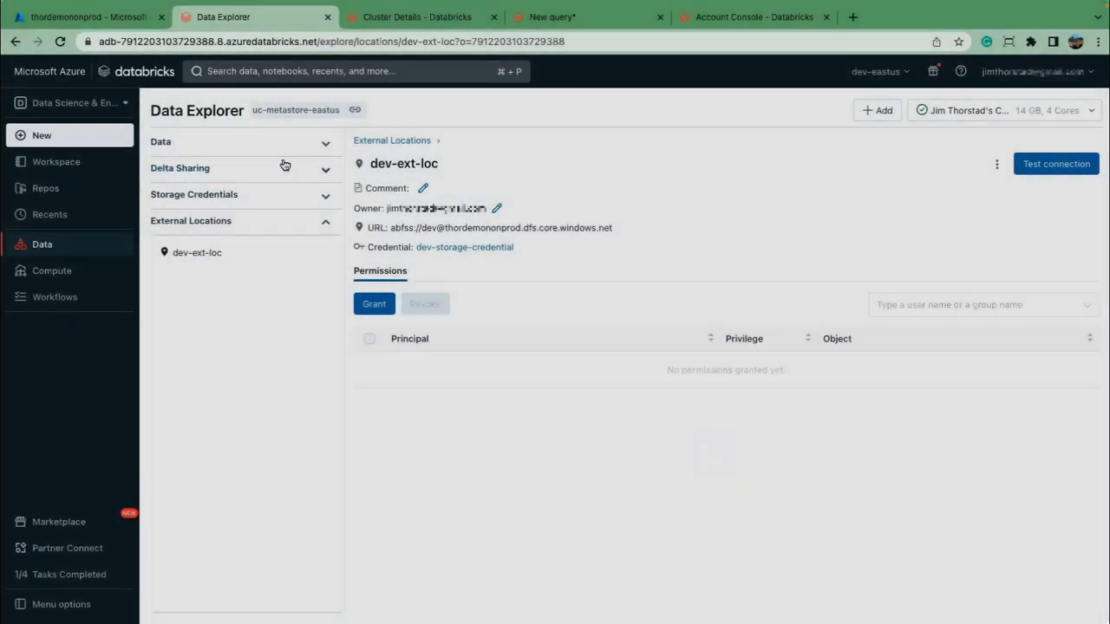
left_click(161, 144)
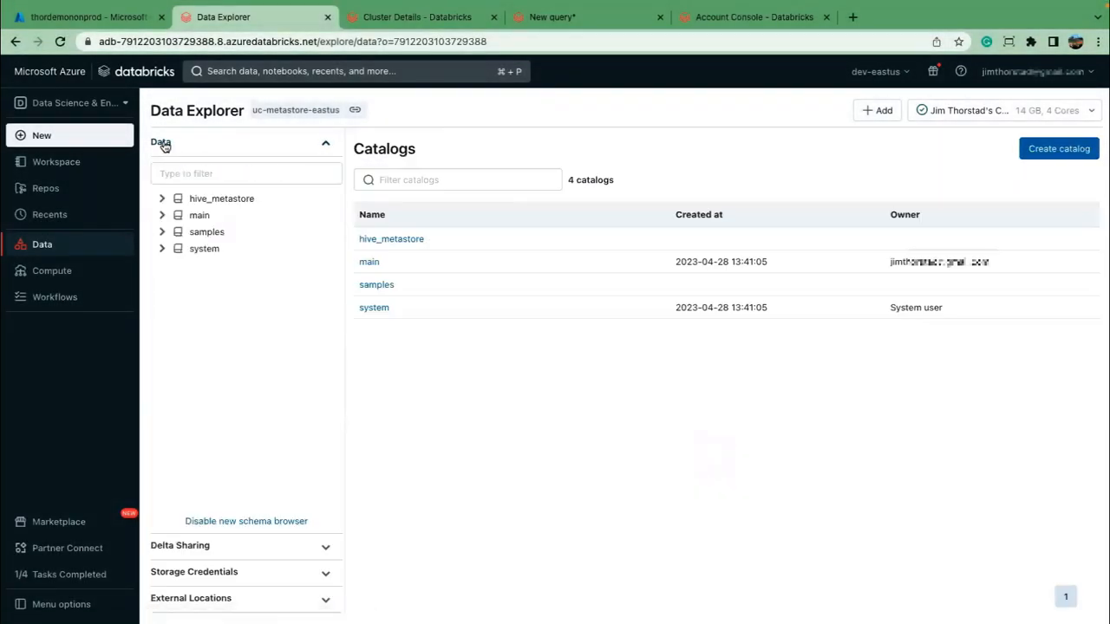
left_click(1049, 149)
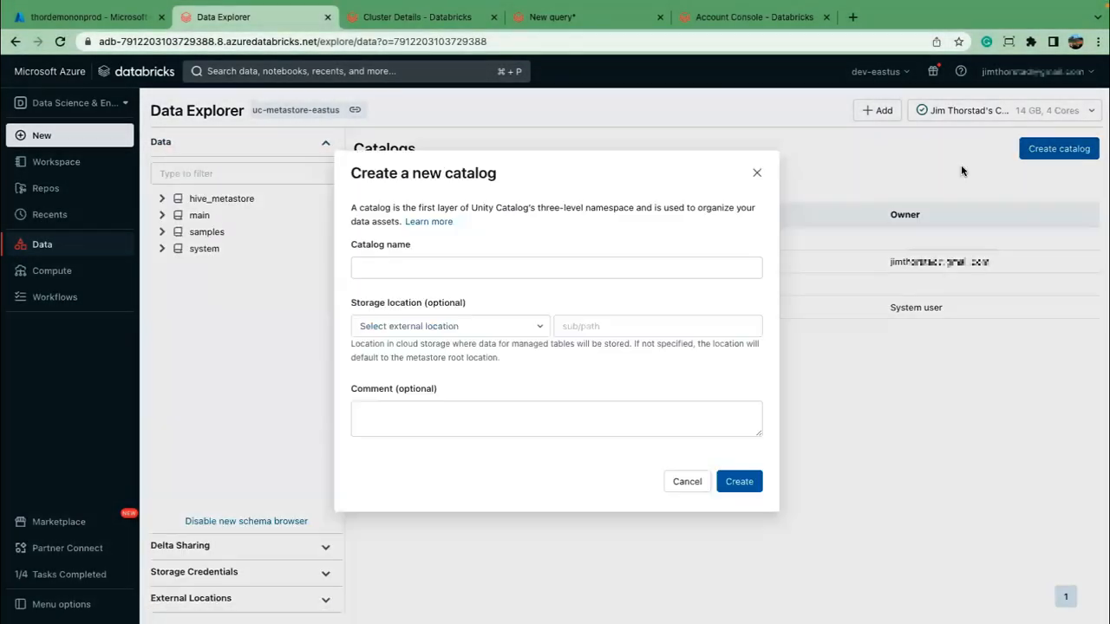
left_click(477, 268)
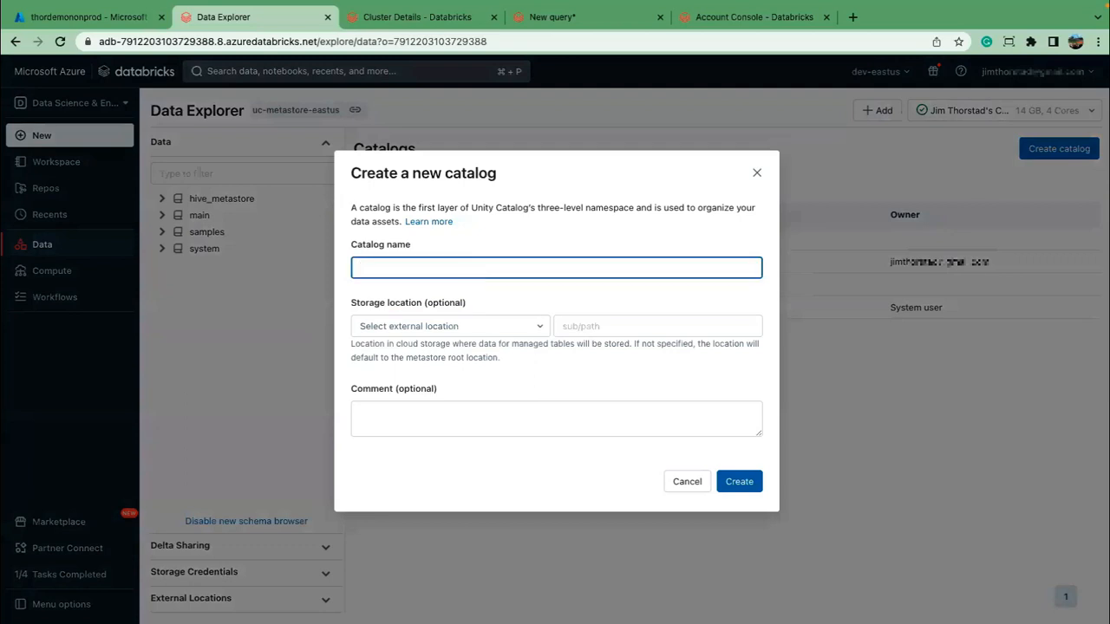
left_click(463, 326)
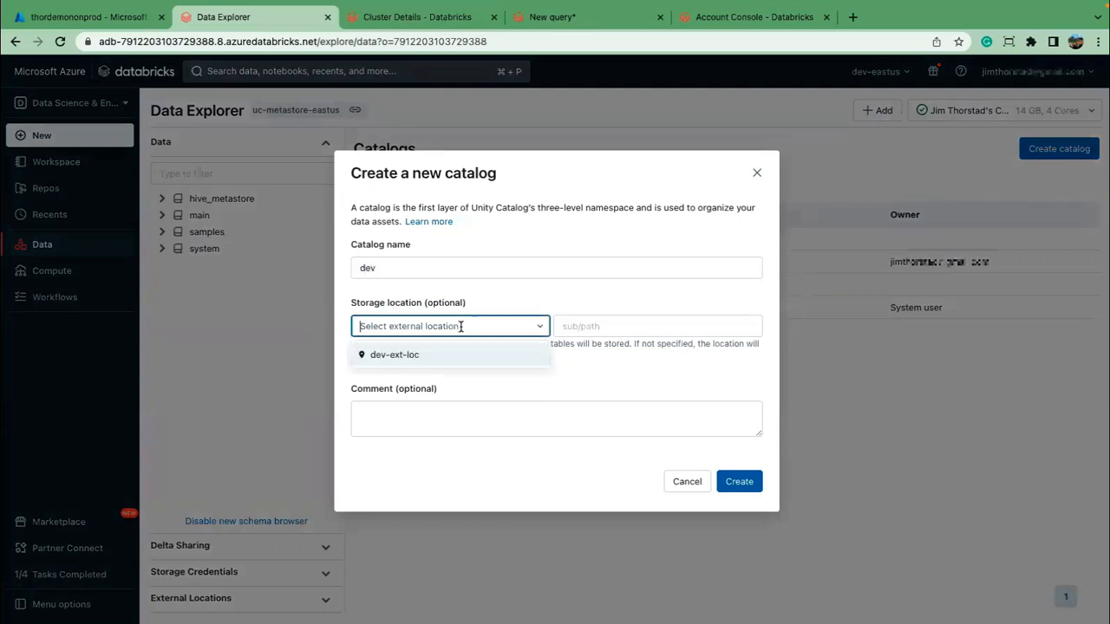
left_click(404, 356)
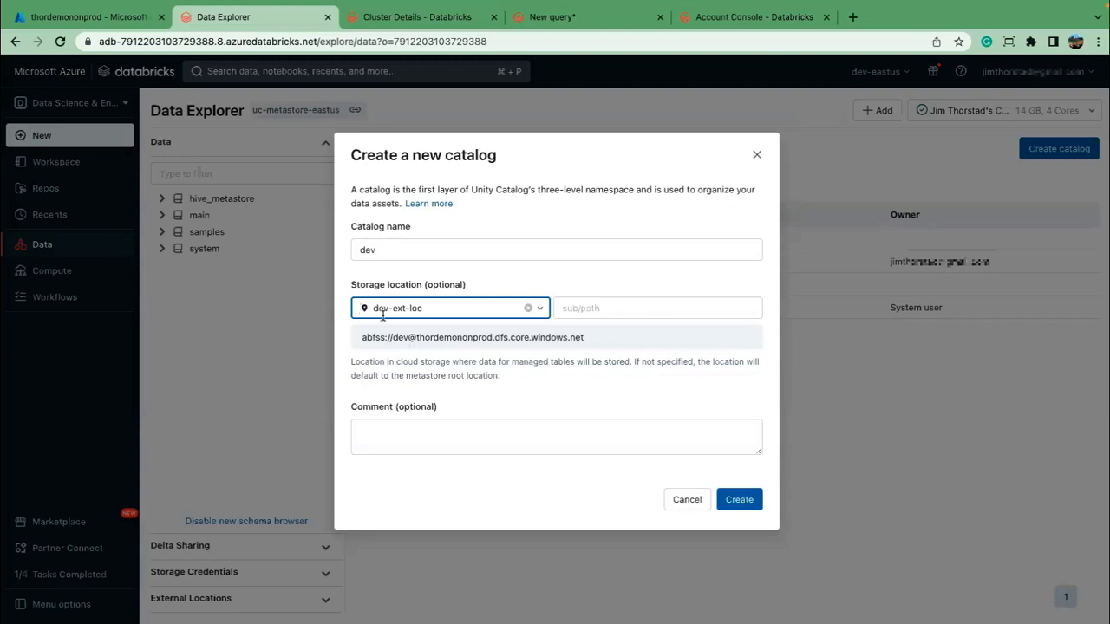
- Set the storage subpath of the new dev catalog to managed_data
left_click(633, 310)
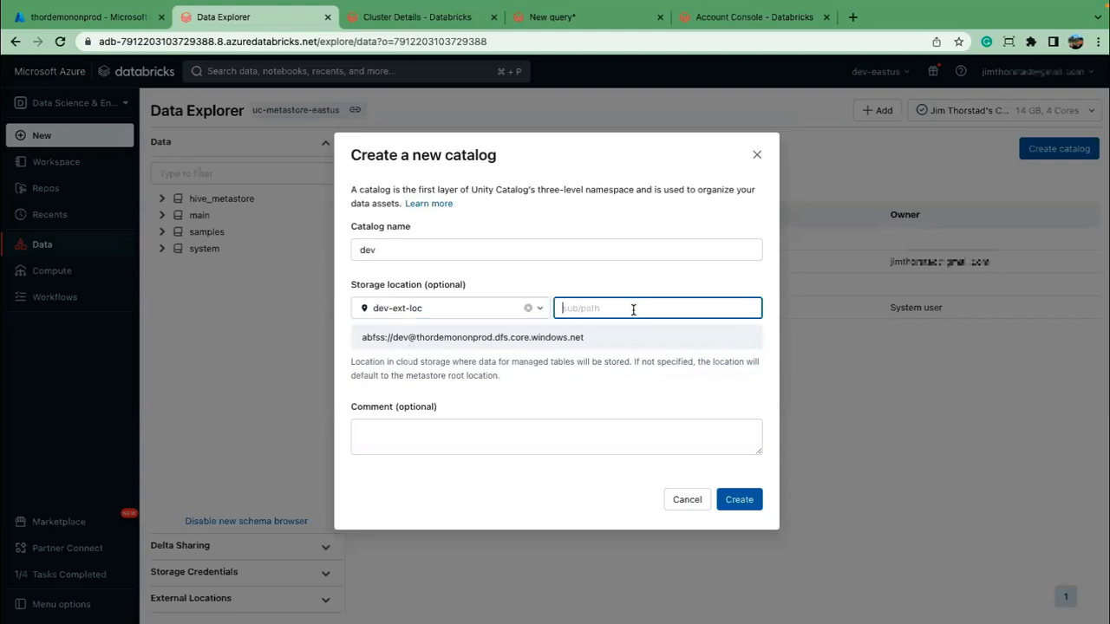
type("managed")
key("BackSpace")
key("BackSpace")
key("BackSpace")
type("aged_data")
- Check the folders in thordemononprod's dev container in the Azure portal, and create the dev catalog back in Databricks
left_click(110, 21)
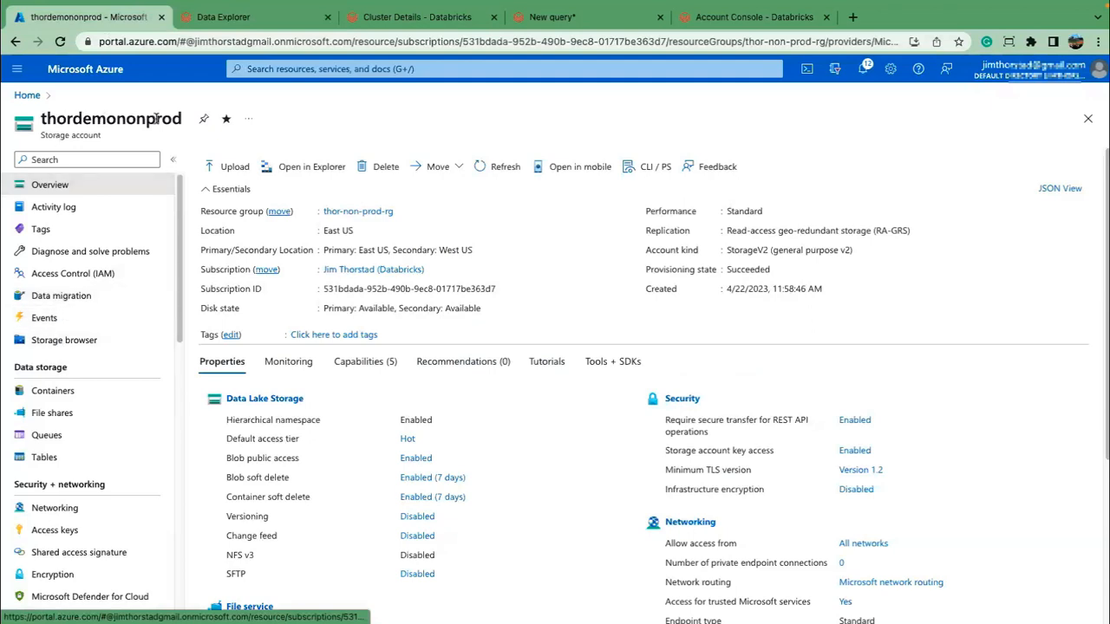
left_click(53, 392)
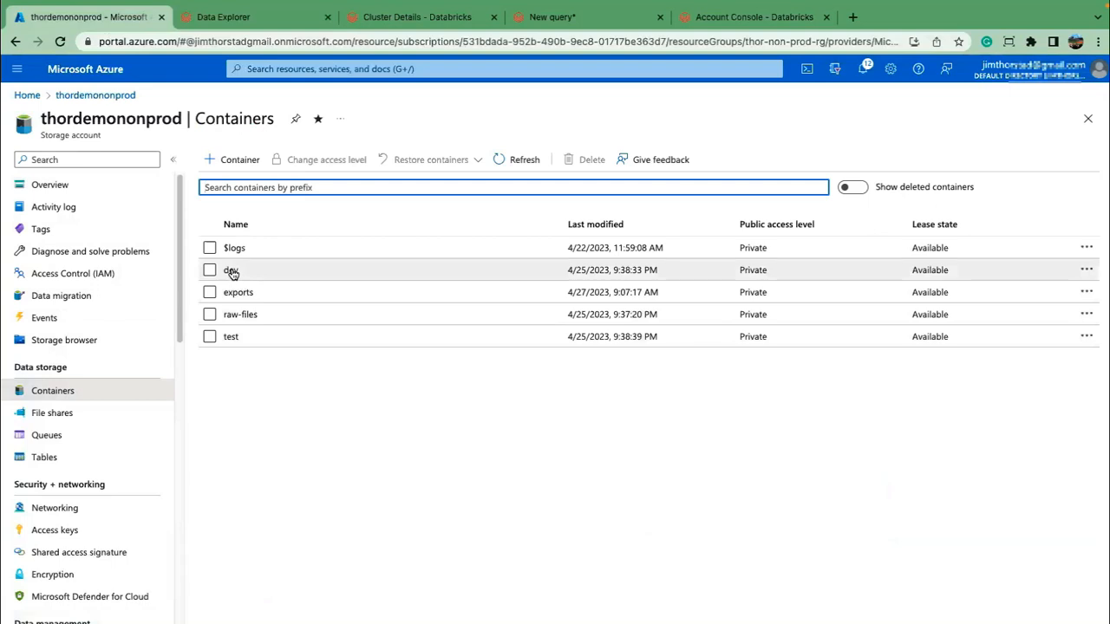
left_click(230, 270)
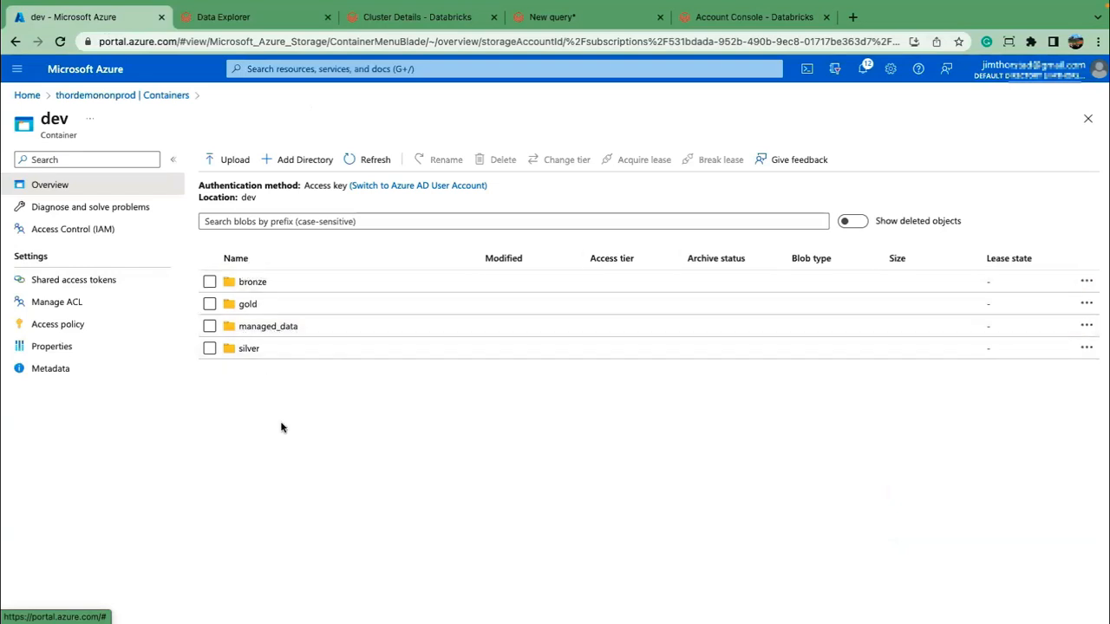
left_click(278, 17)
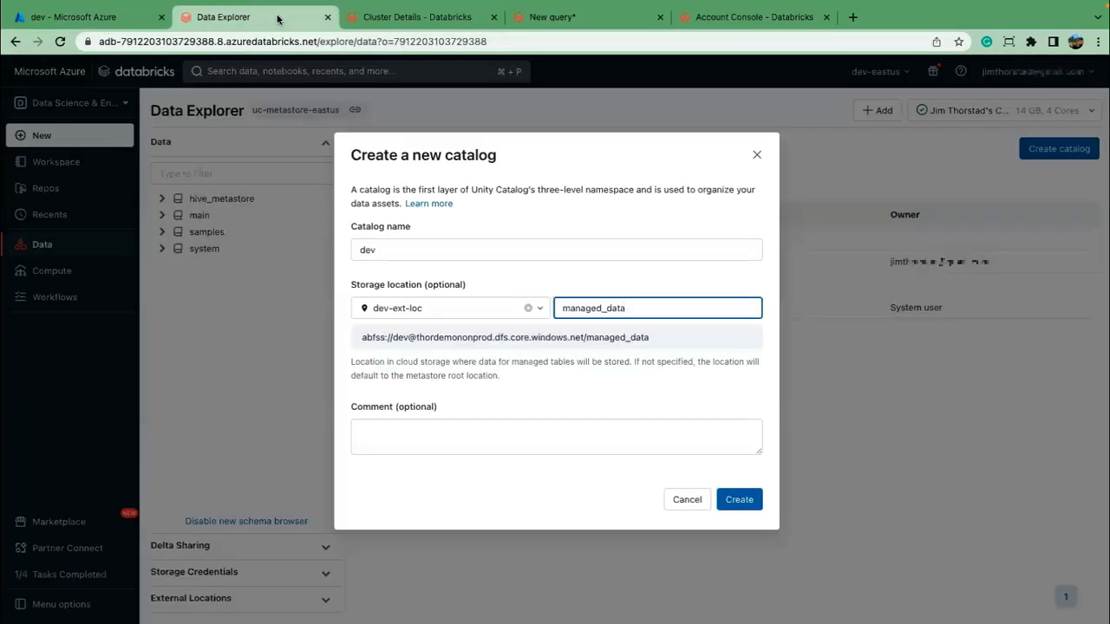
left_click(739, 499)
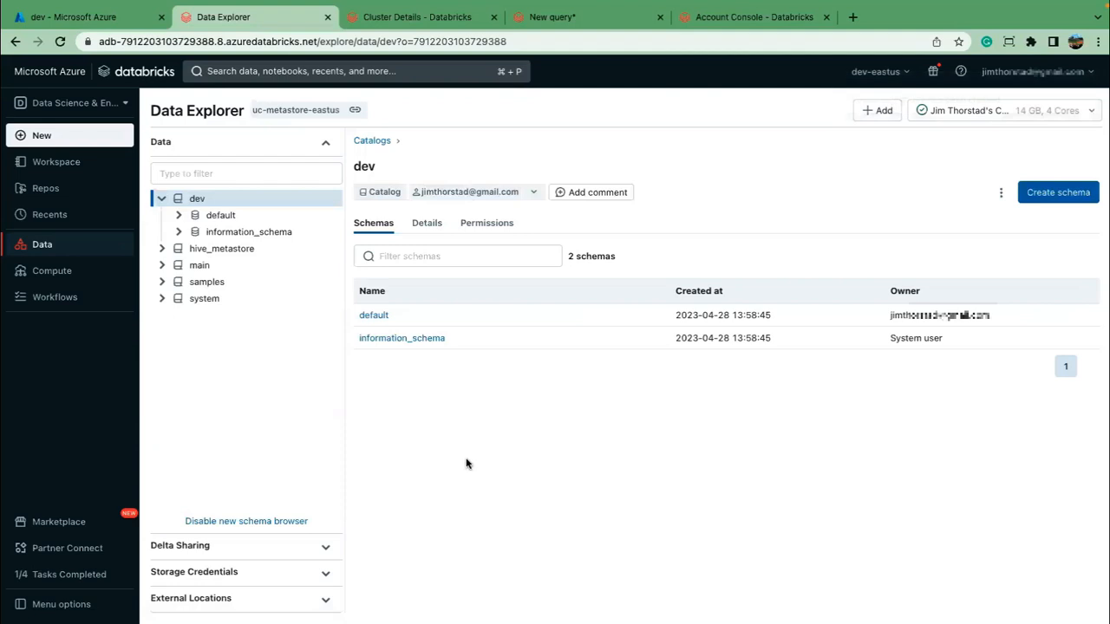
- Start upgrading the flight_history_bronze_ext table from hive_metastore's flights schema to Unity Catalog
left_click(163, 248)
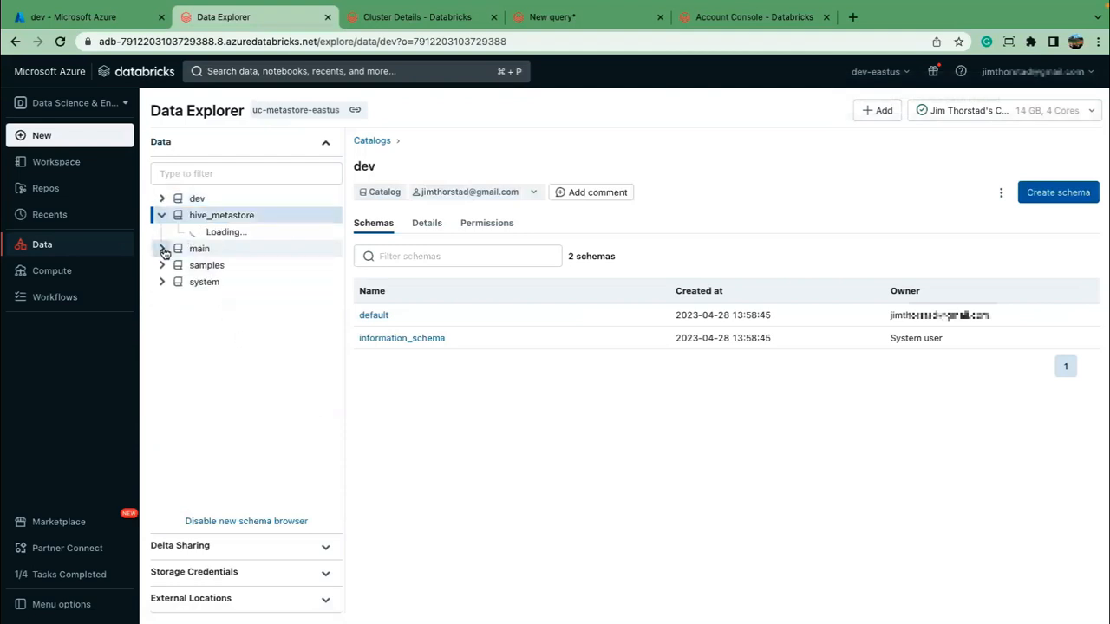
left_click(180, 249)
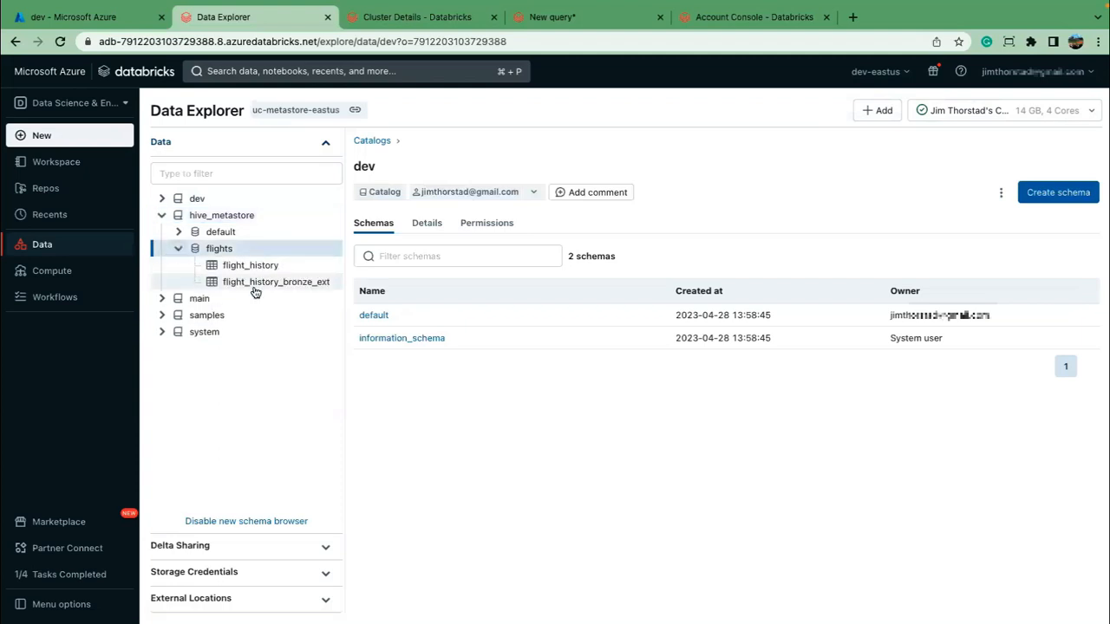
left_click(296, 284)
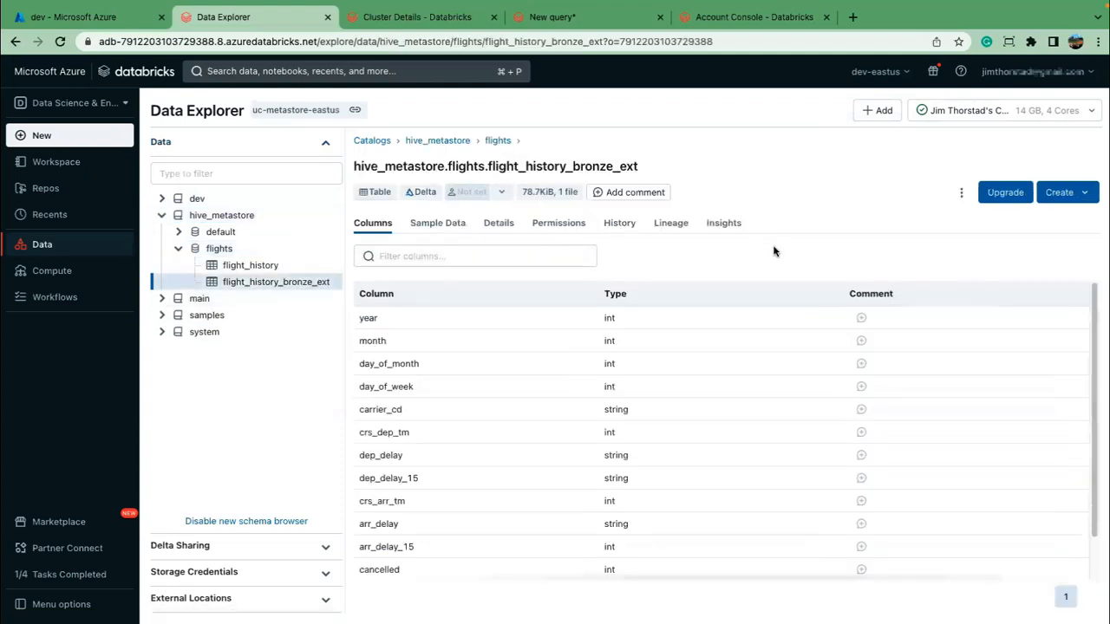
left_click(1006, 192)
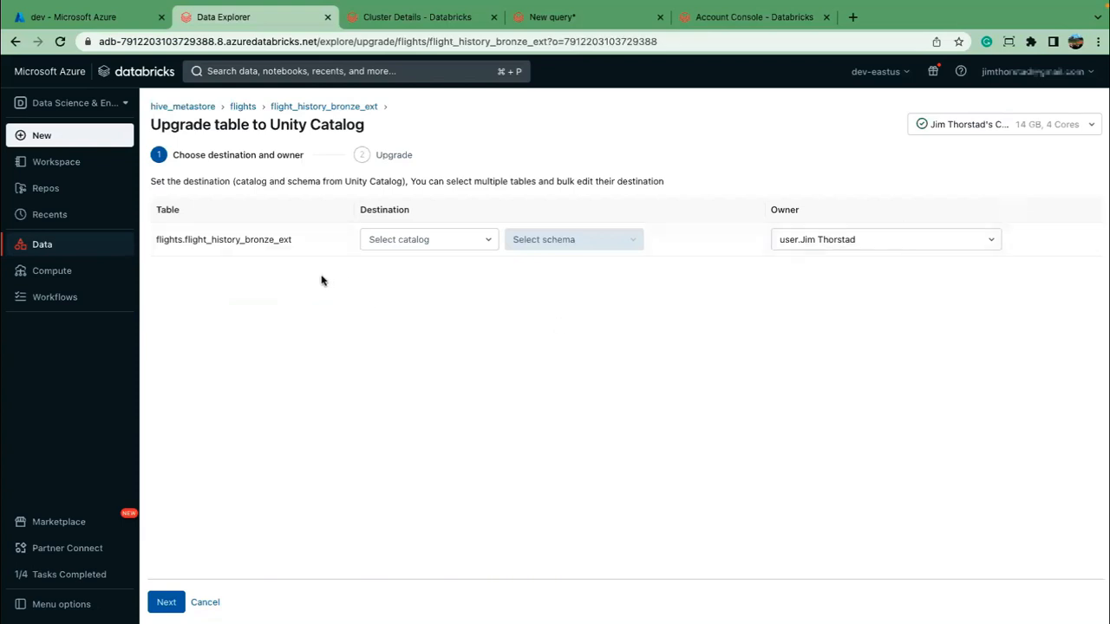
- Set the table's upgrade destination to the dev catalog's default schema, run the upgrade and finish it
left_click(488, 240)
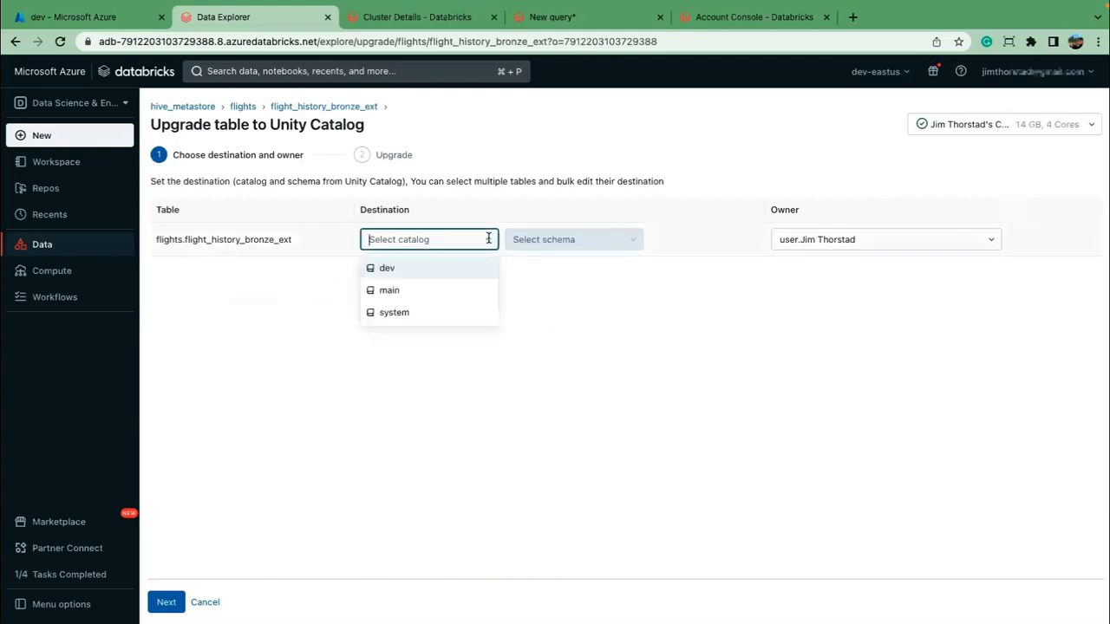
left_click(389, 270)
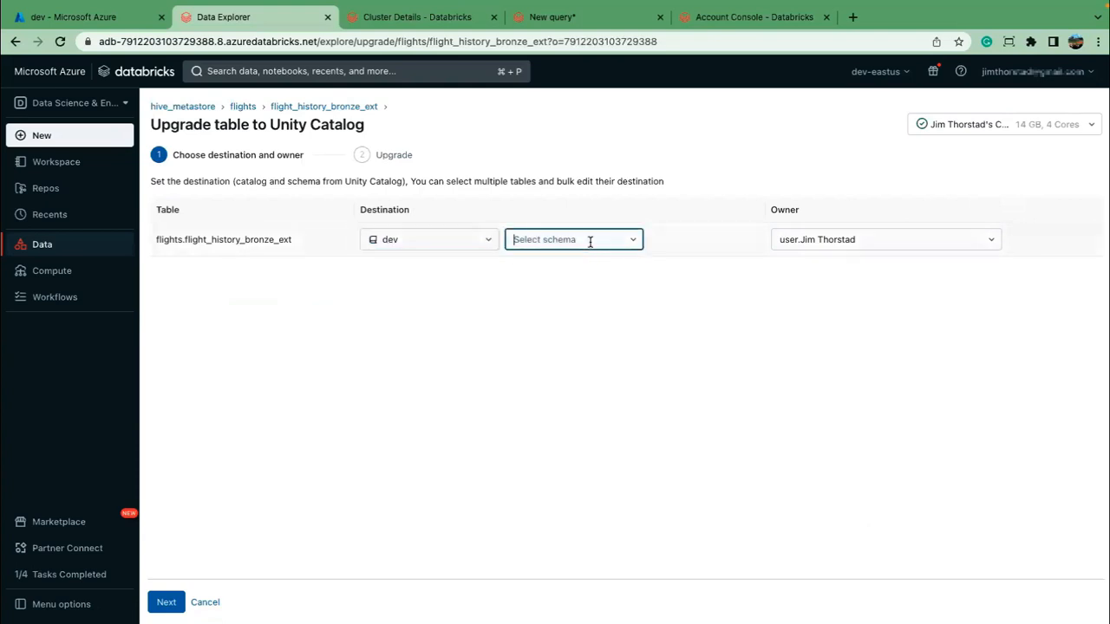
left_click(532, 270)
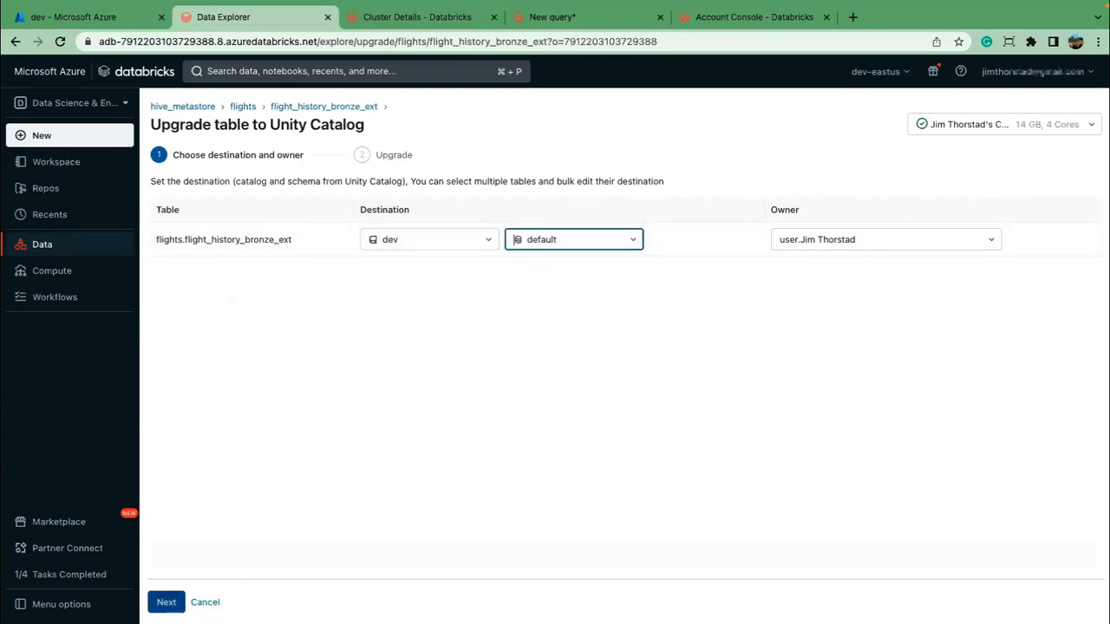
left_click(166, 604)
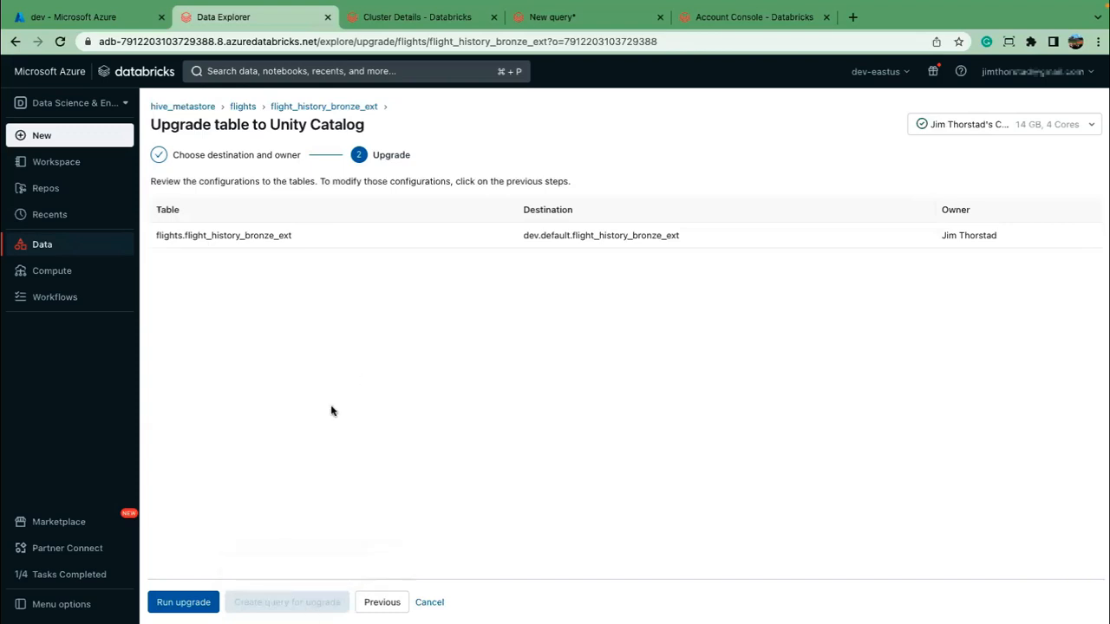
left_click(180, 603)
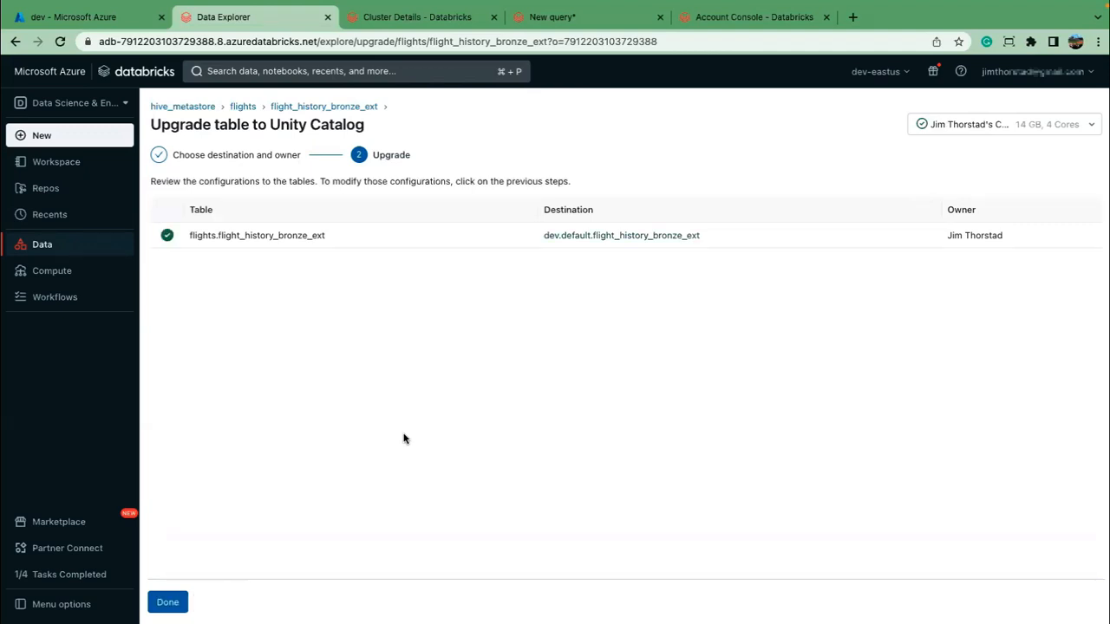
left_click(165, 602)
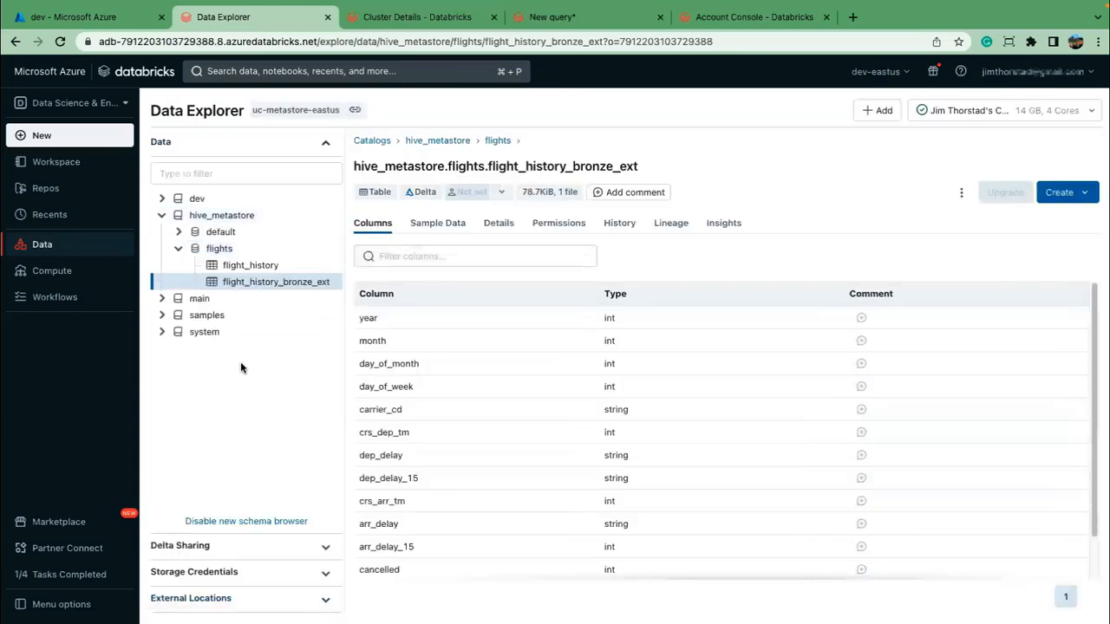
- Open the upgraded flight_history_bronze_ext table in the dev catalog's default schema to check its columns
left_click(162, 199)
left_click(179, 215)
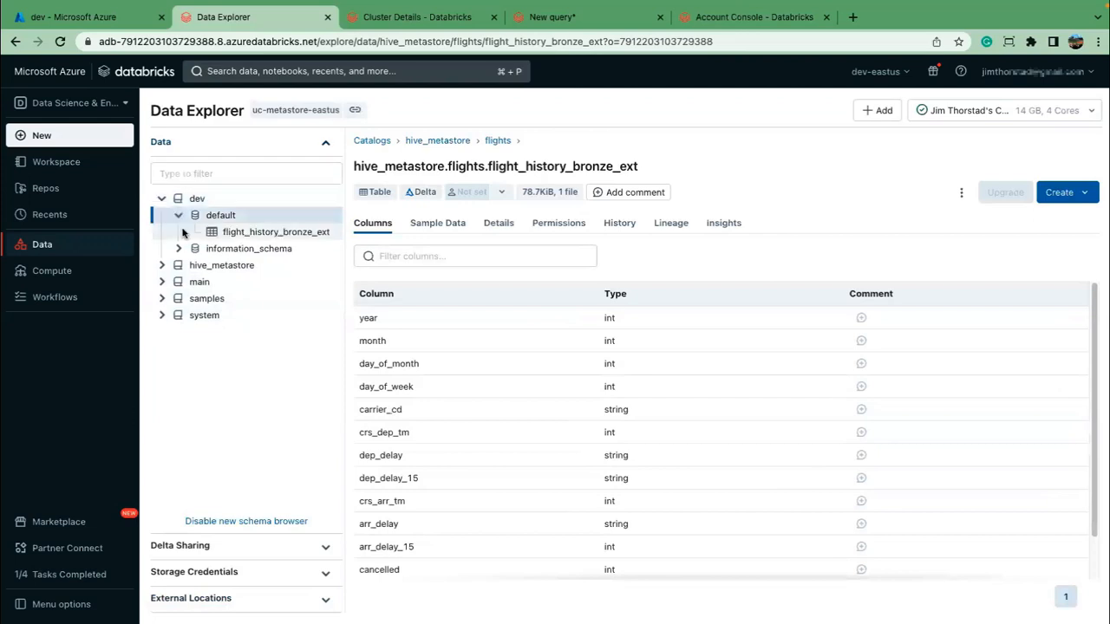
left_click(252, 233)
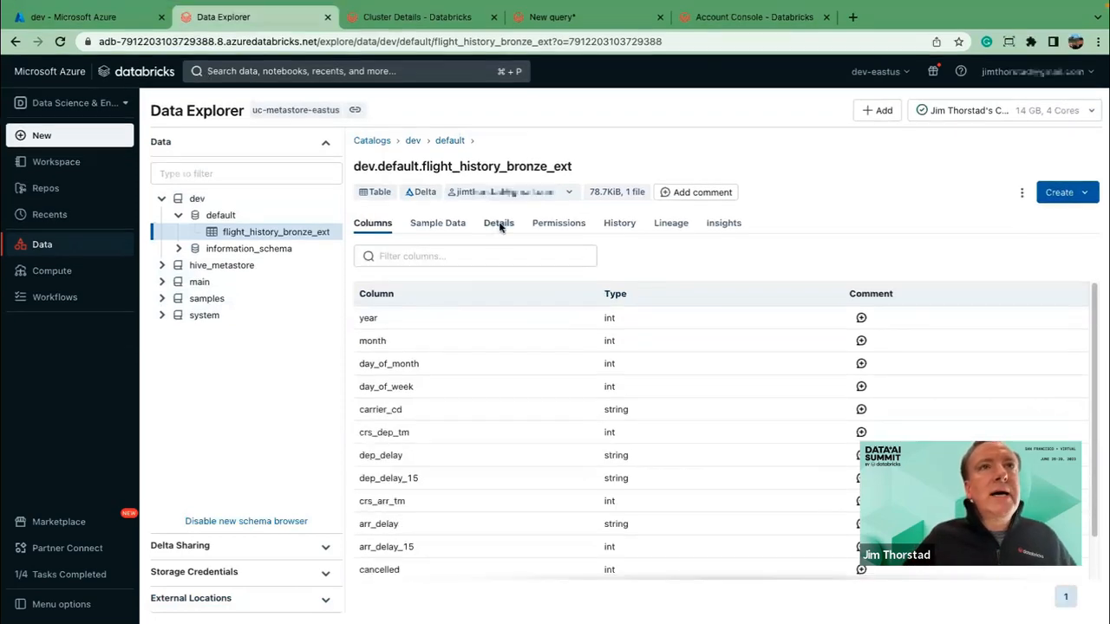
left_click(572, 256)
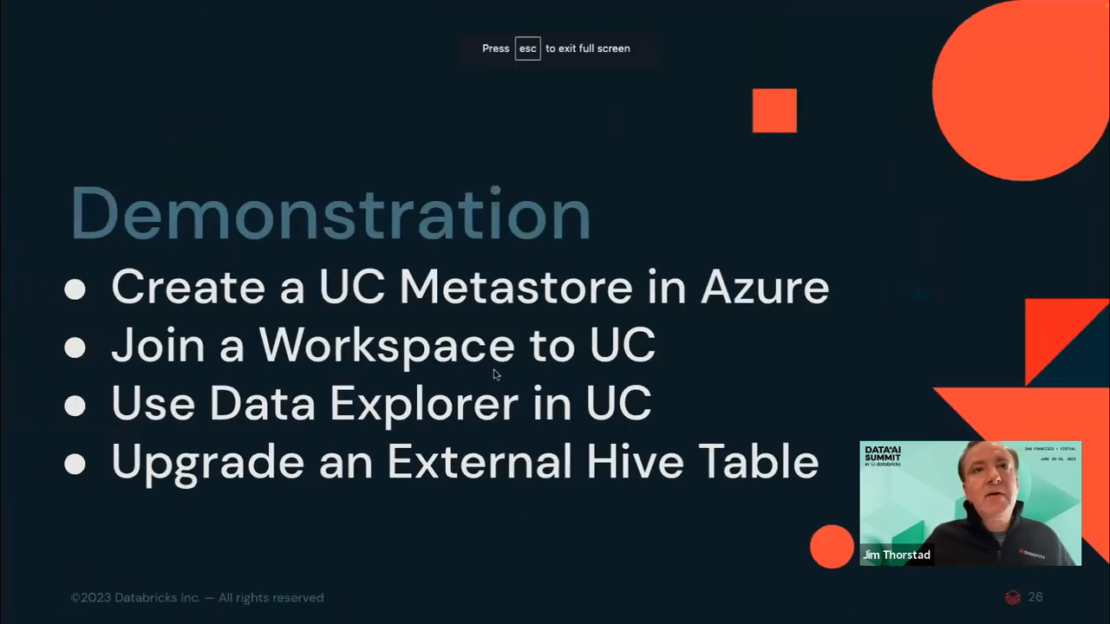
key("Left")
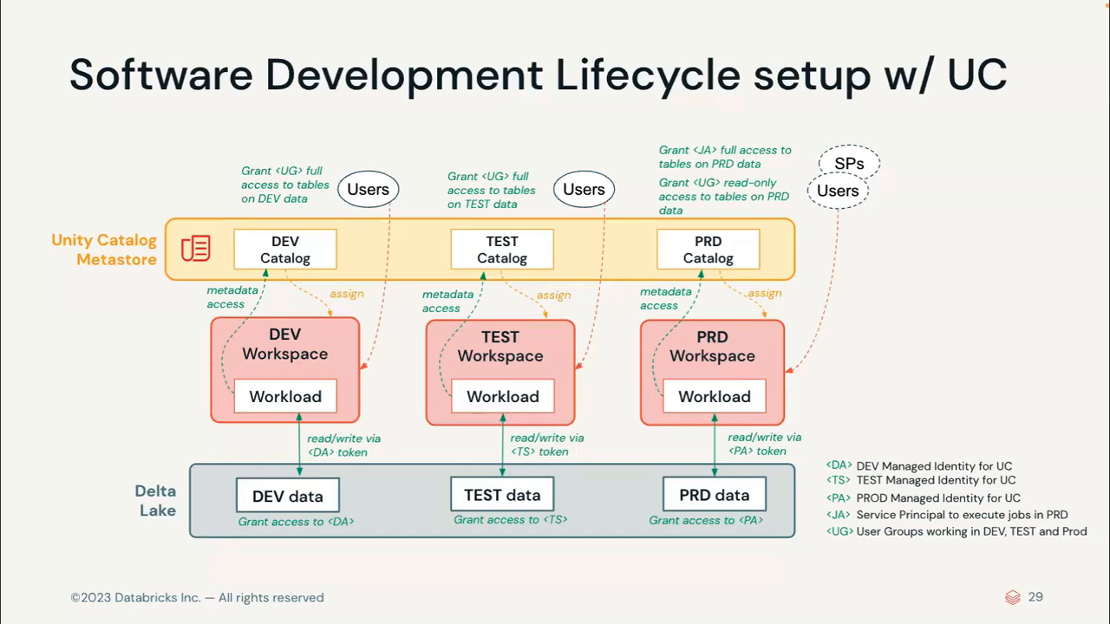
key("Right")
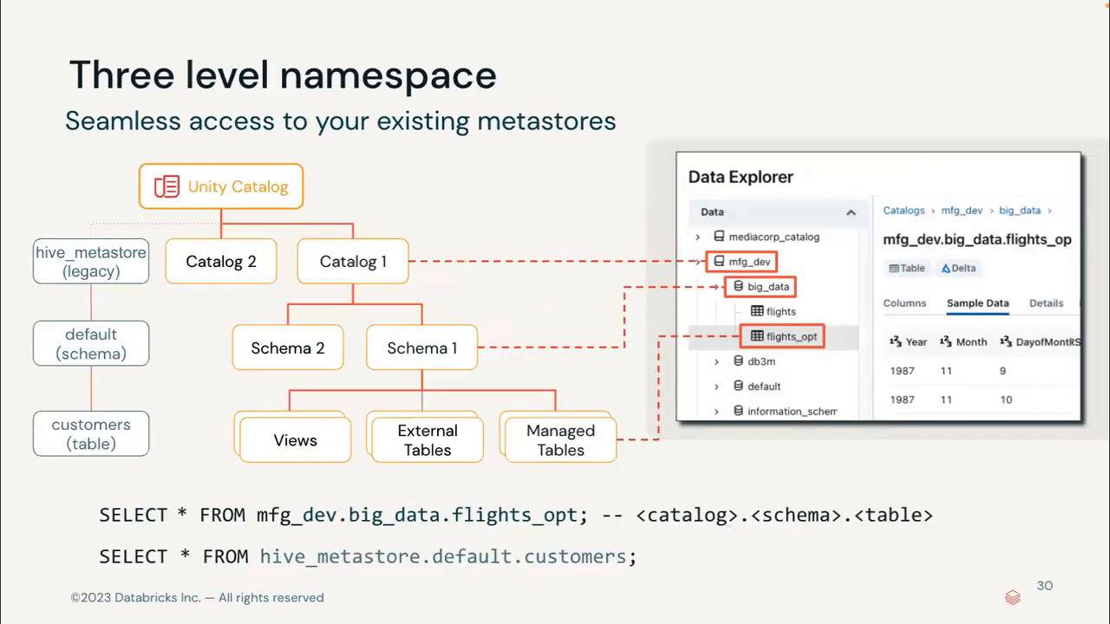